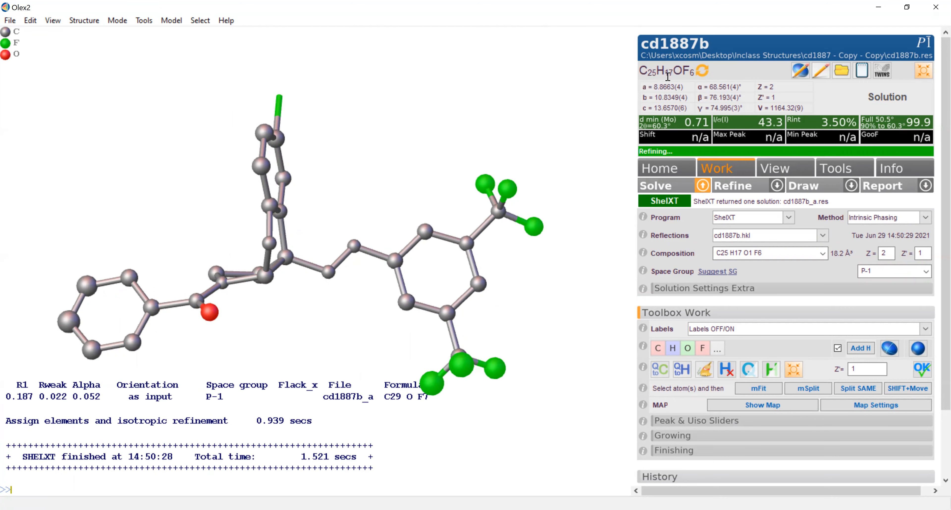
- Enable ACTA in the refinement settings and set 6 cycles and 15 peaks
left_click_drag(402, 160, 388, 181)
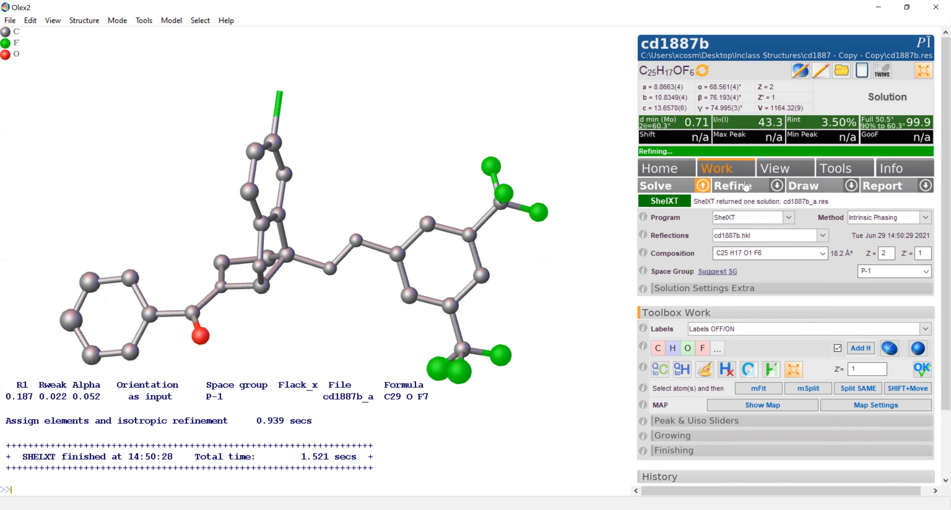
left_click(778, 189)
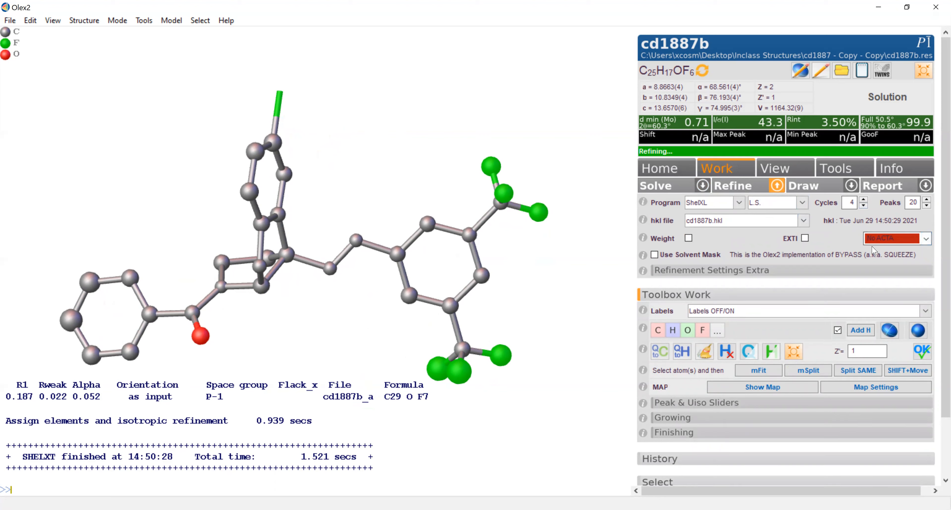
left_click(926, 240)
left_click(868, 259)
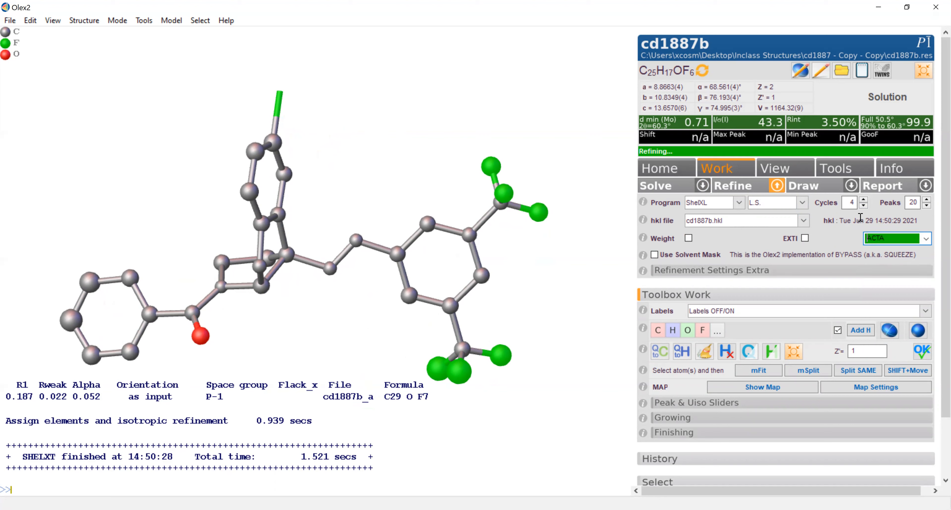
left_click(864, 202)
left_click(927, 207)
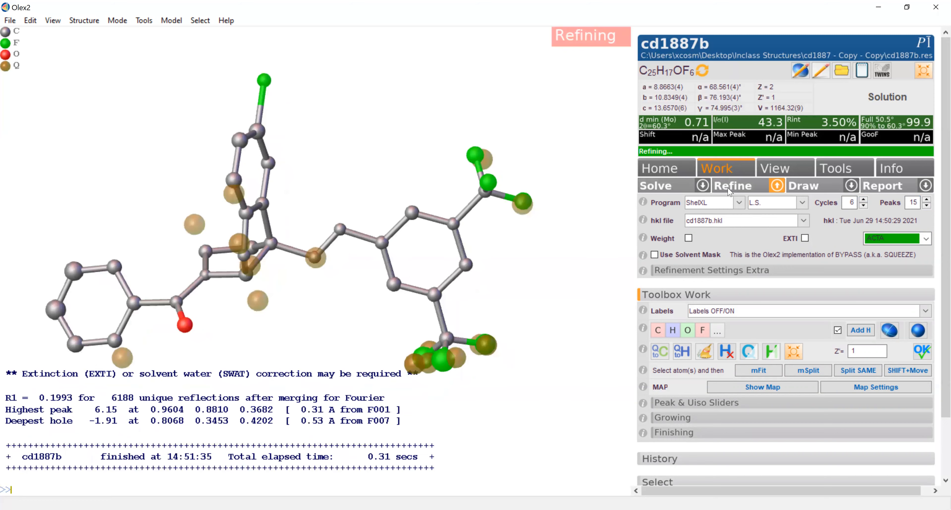
- Refine the isotropic model repeatedly with the current ShelXL settings and inspect the structure for misassigned atoms
left_click_drag(362, 311, 363, 263)
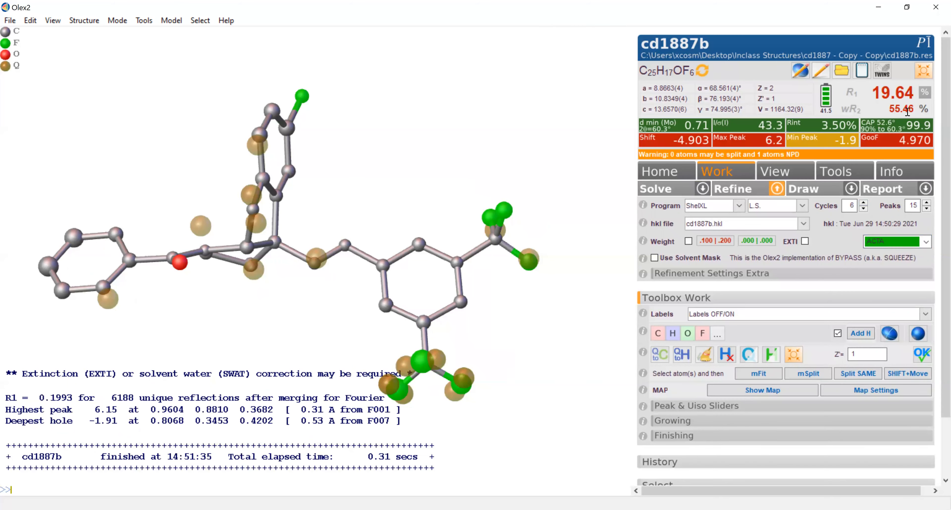
left_click(748, 189)
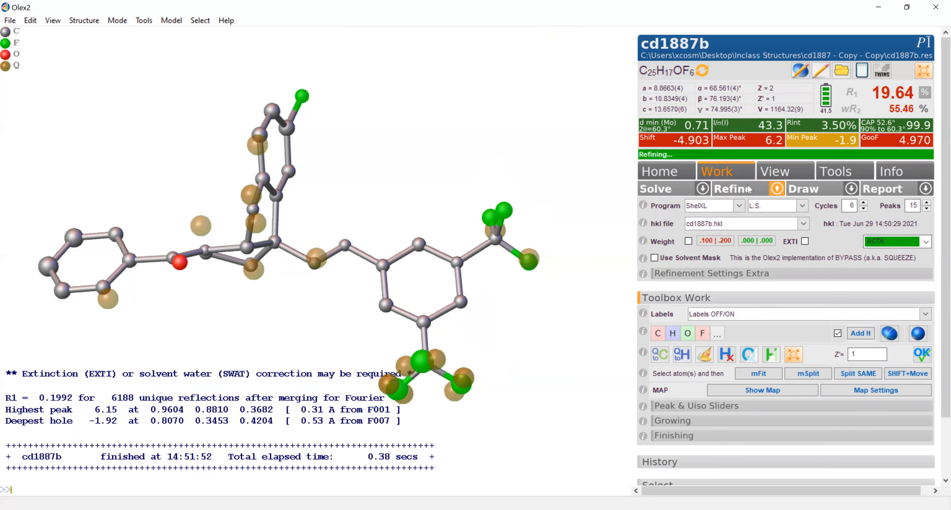
left_click(747, 189)
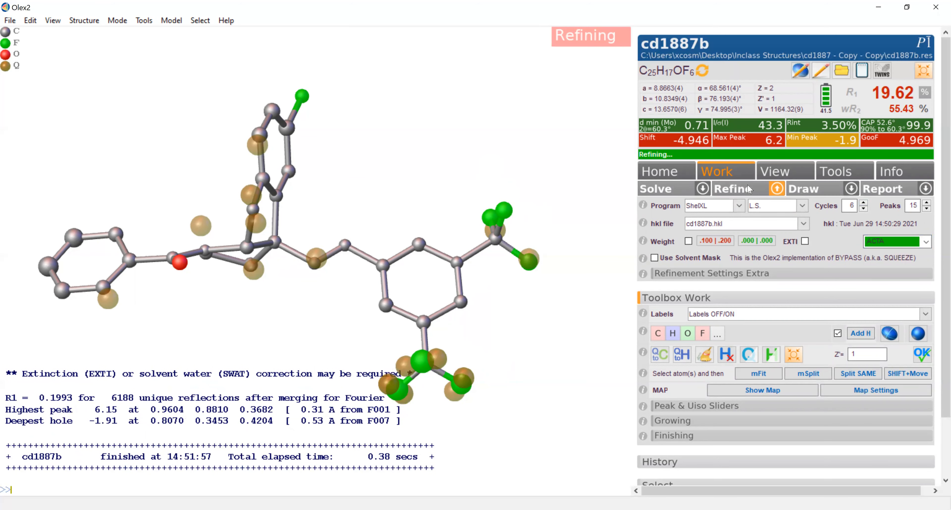
left_click_drag(431, 201, 418, 227)
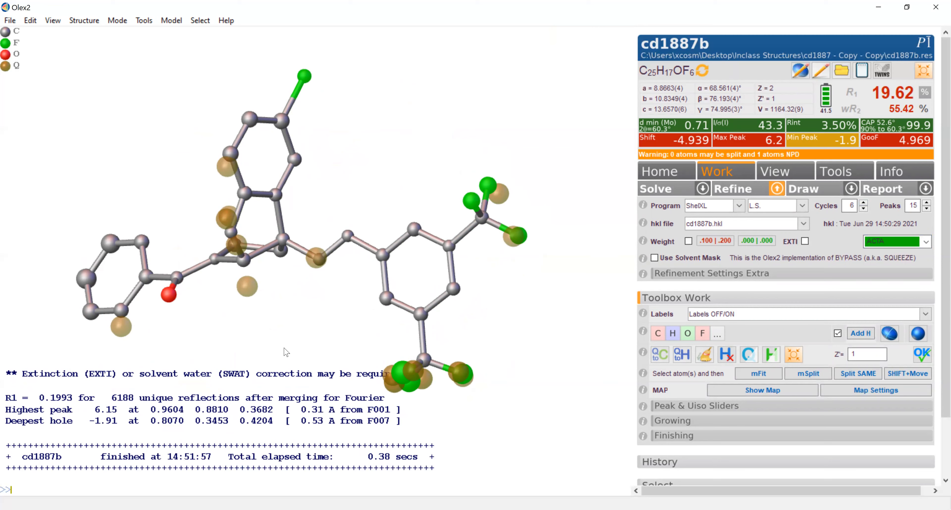
left_click_drag(241, 244, 198, 146)
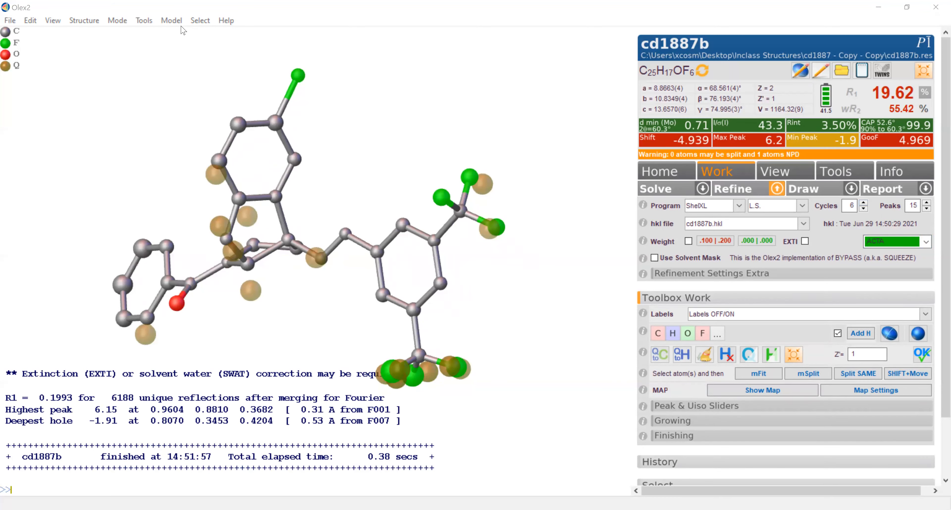
- Make all atoms anisotropic, refine the model and inspect the resulting ellipsoids
left_click(174, 21)
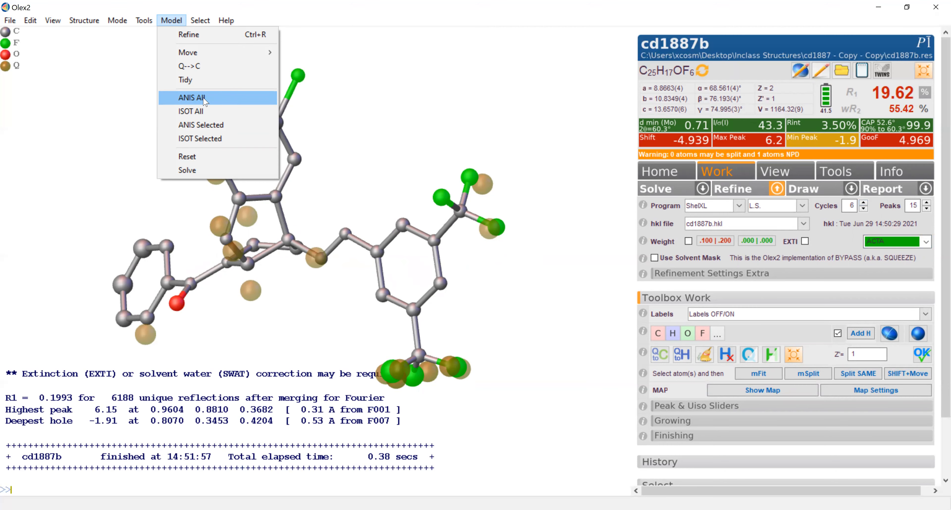
left_click(206, 102)
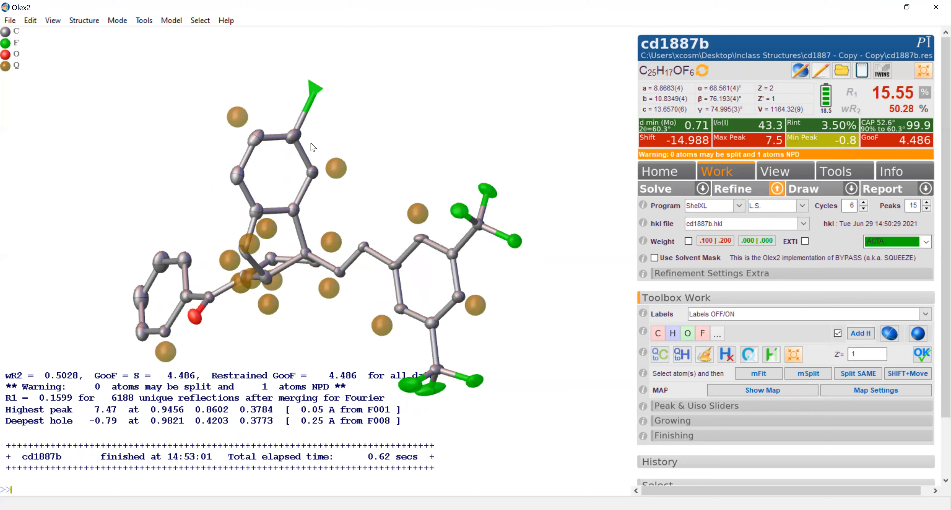
left_click_drag(348, 198, 335, 147)
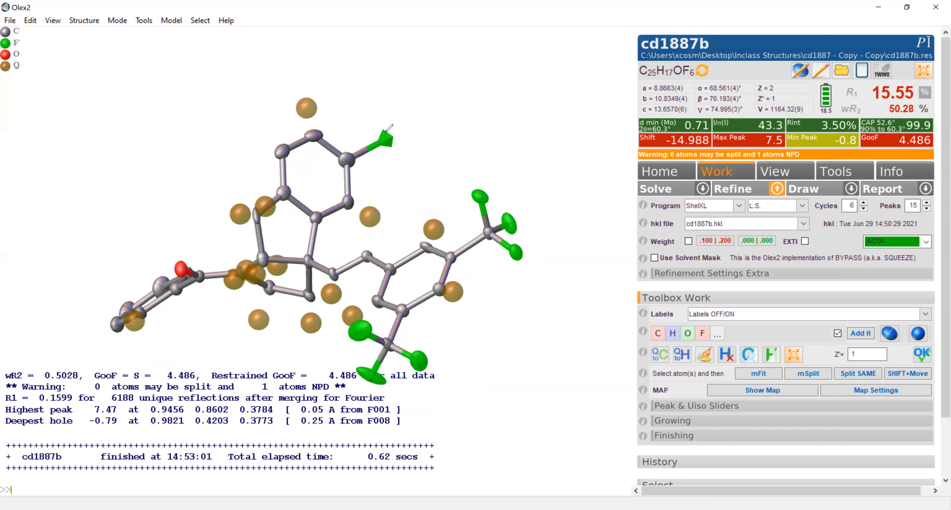
- Compare the carbon bond lengths of the fluorine on the fused aromatic ring (F001) and a trifluoromethyl fluorine (F003)
mouse_move(384, 123)
left_mouse_down()
mouse_move(367, 145)
mouse_move(411, 145)
mouse_move(406, 120)
mouse_move(382, 122)
left_mouse_up()
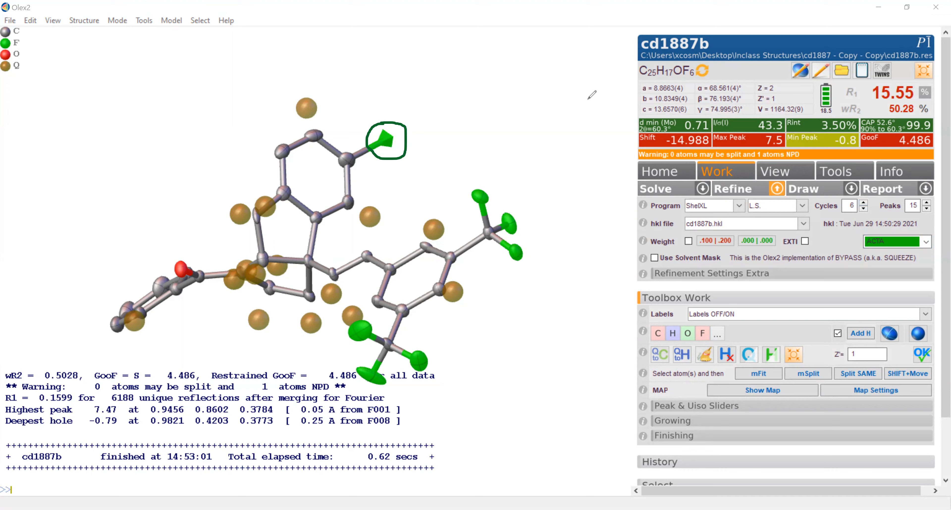
key("Escape")
mouse_move(387, 151)
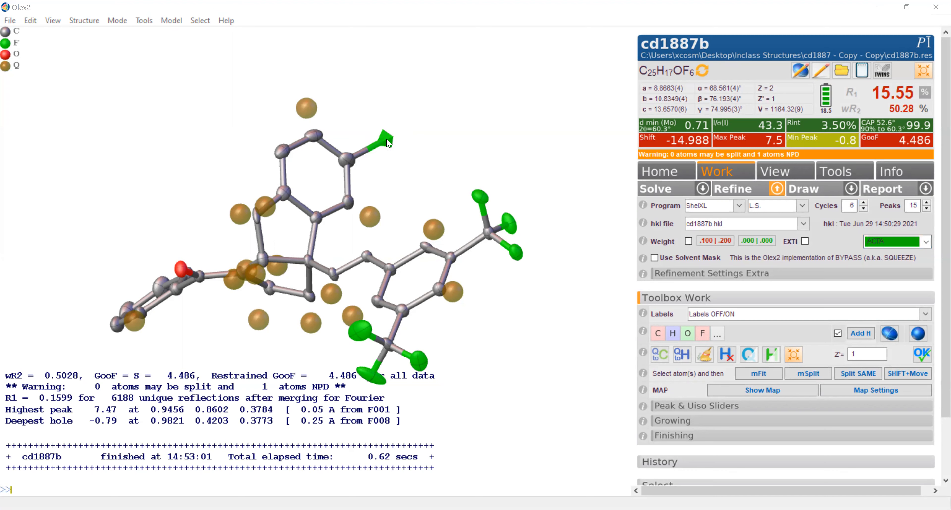
right_click(387, 143)
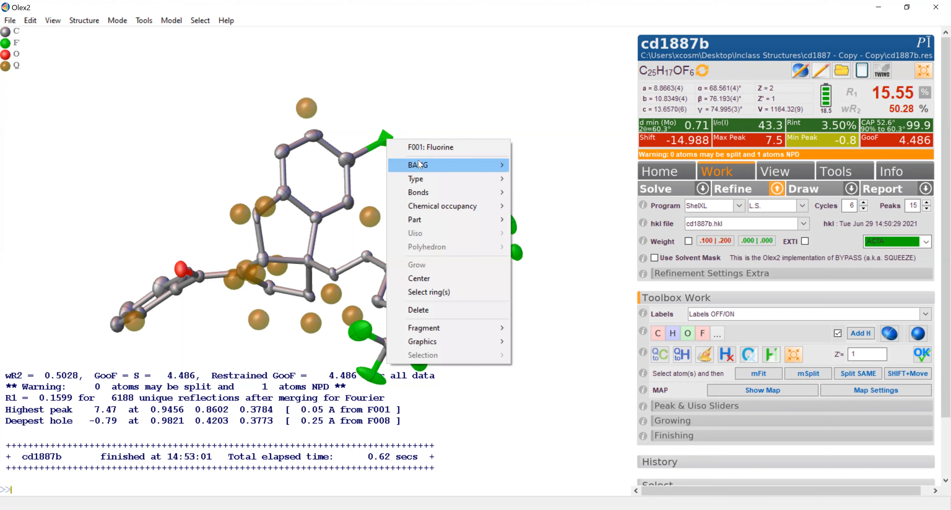
mouse_move(420, 164)
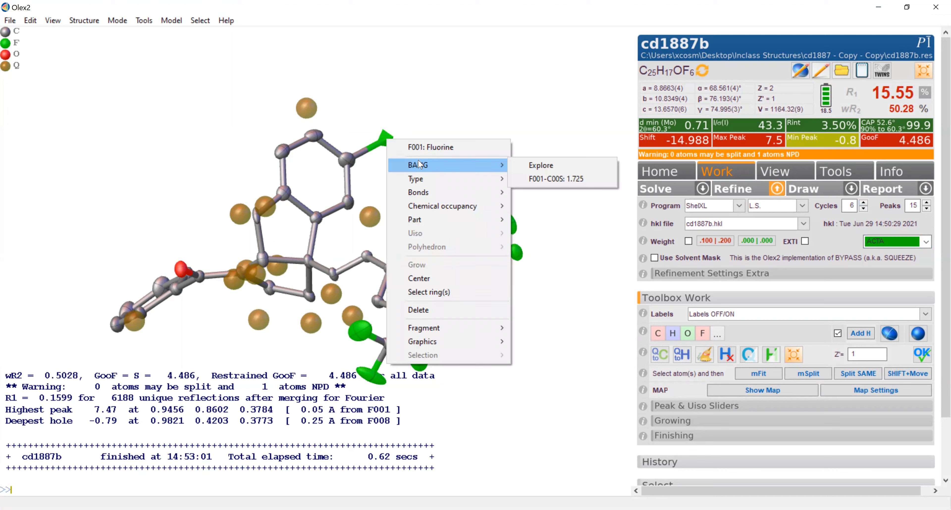
left_click(435, 135)
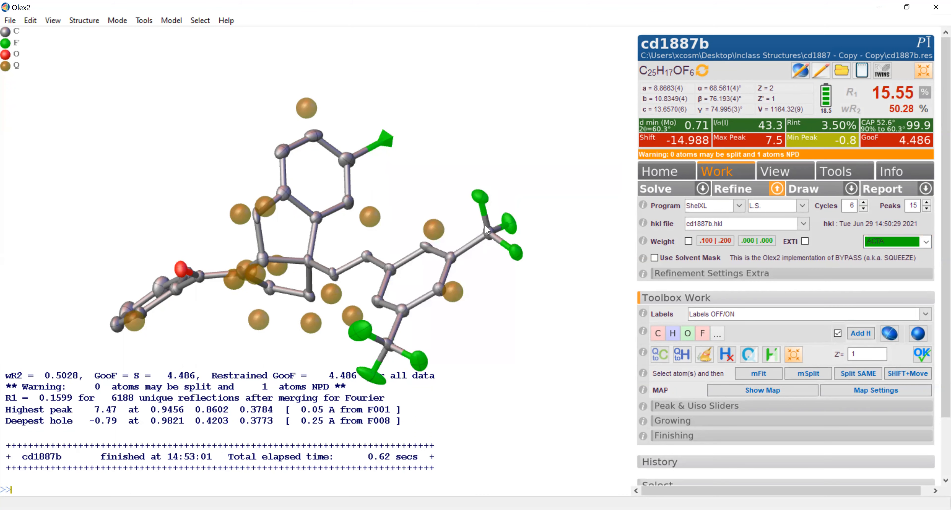
right_click(479, 200)
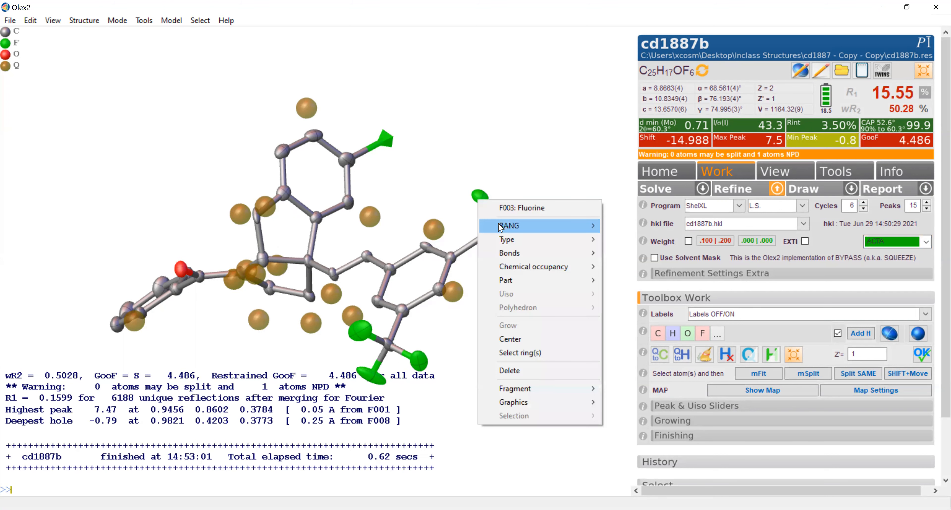
mouse_move(501, 227)
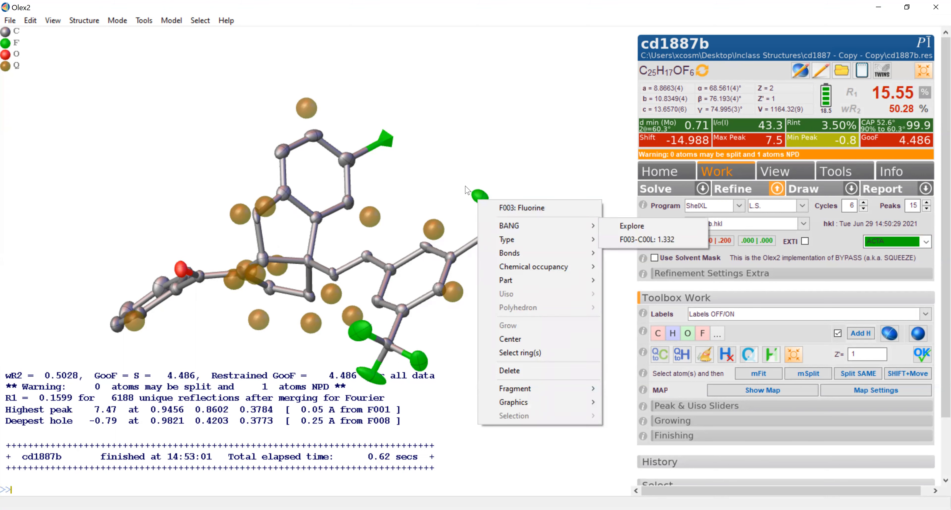
left_click(459, 174)
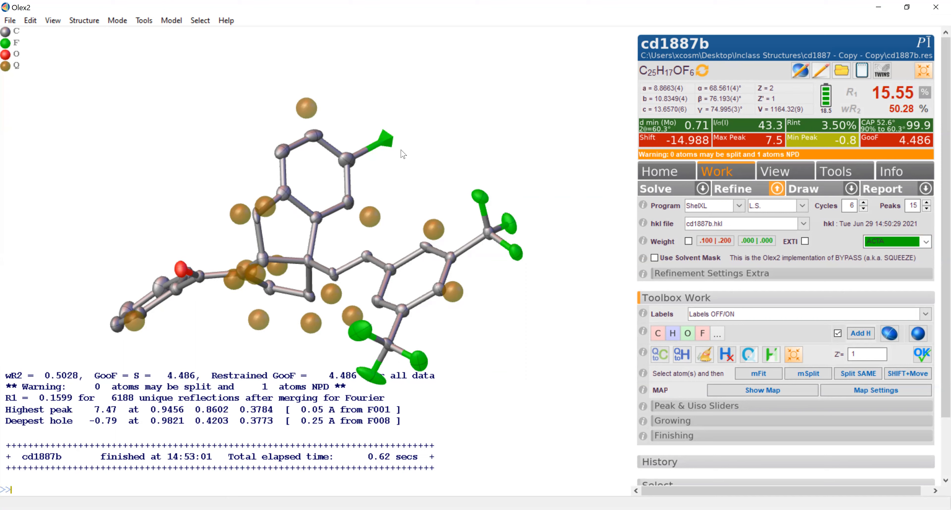
- Change the element type of ring-bound atom F001 to Cl and refine the model
left_click_drag(403, 154, 399, 148)
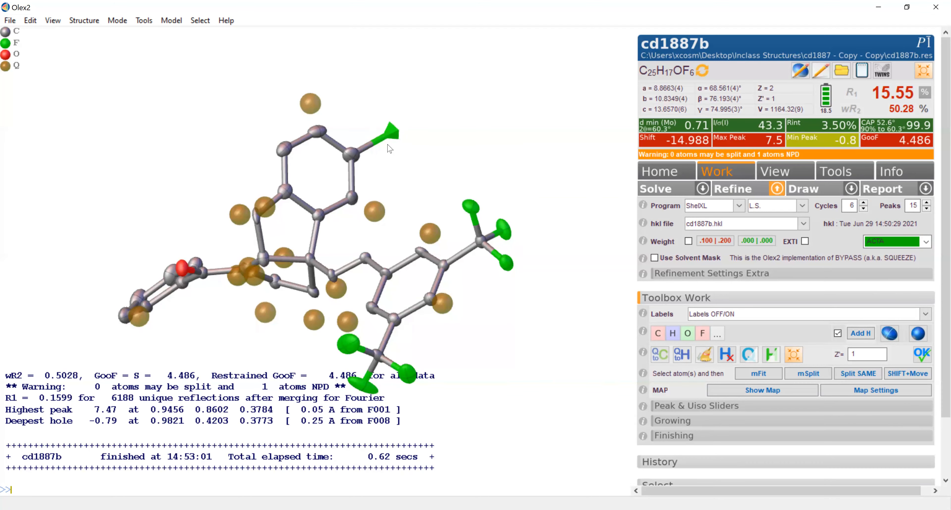
left_click_drag(382, 160, 389, 109)
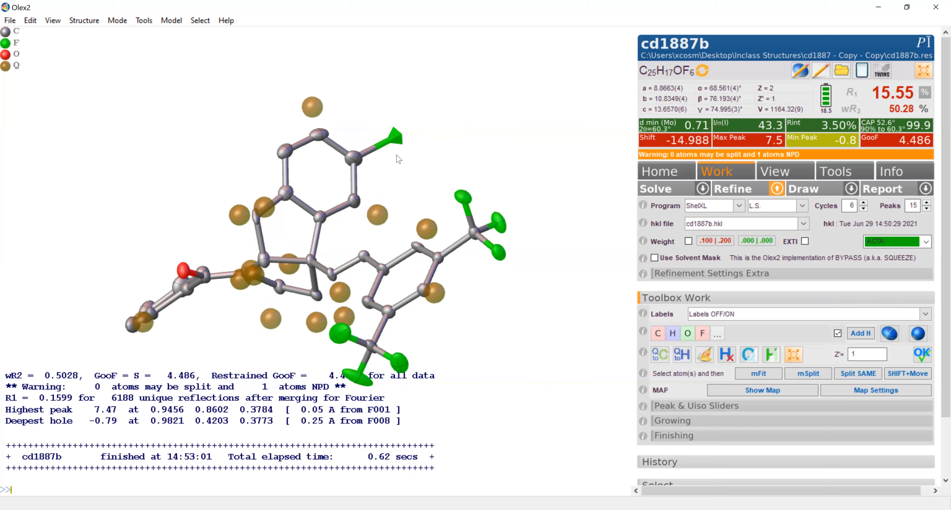
right_click(401, 141)
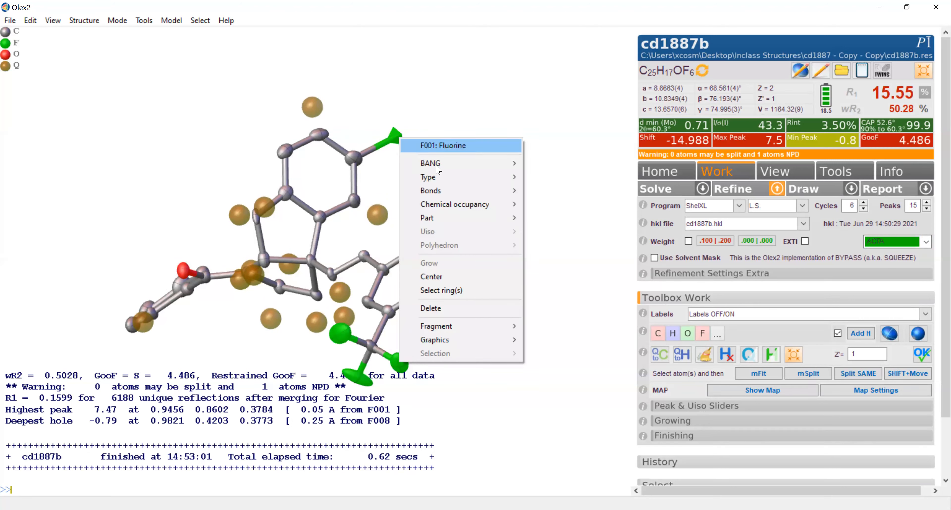
mouse_move(456, 180)
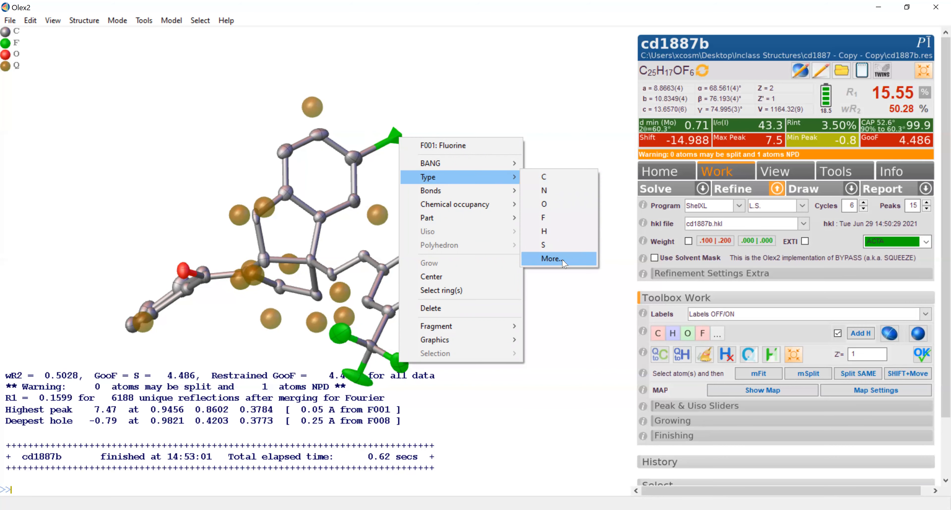
left_click(554, 259)
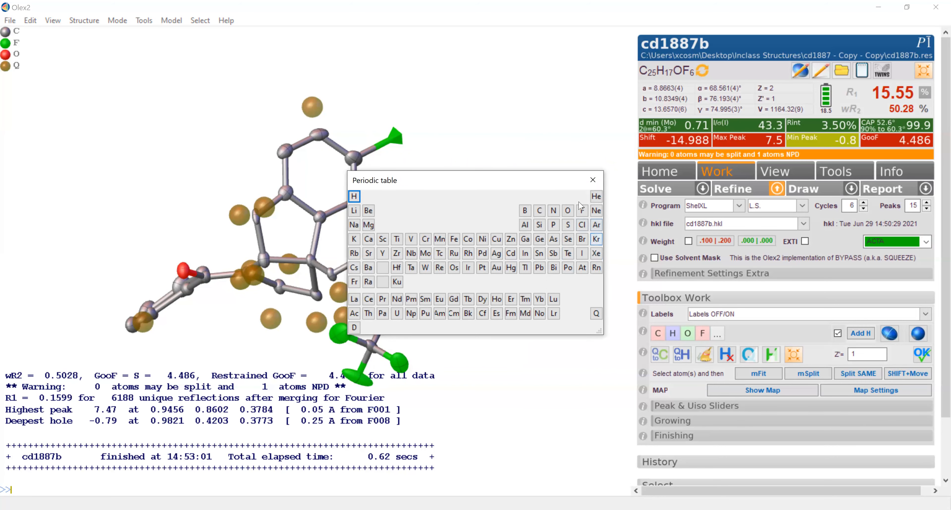
left_click(581, 230)
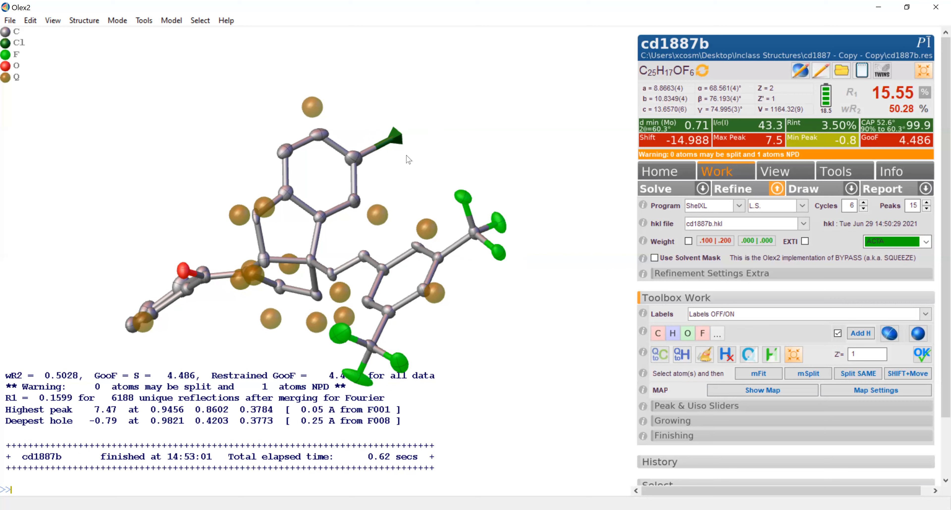
left_click_drag(404, 165, 403, 175)
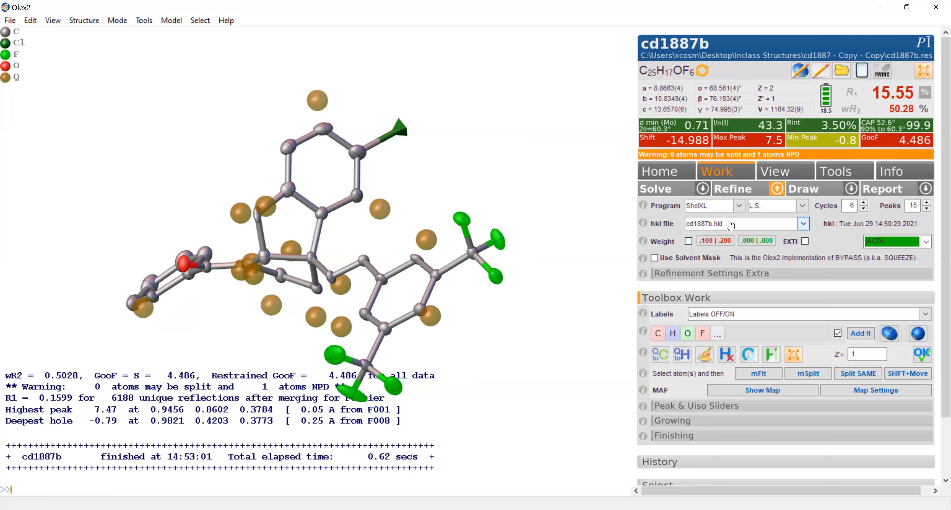
left_click(736, 191)
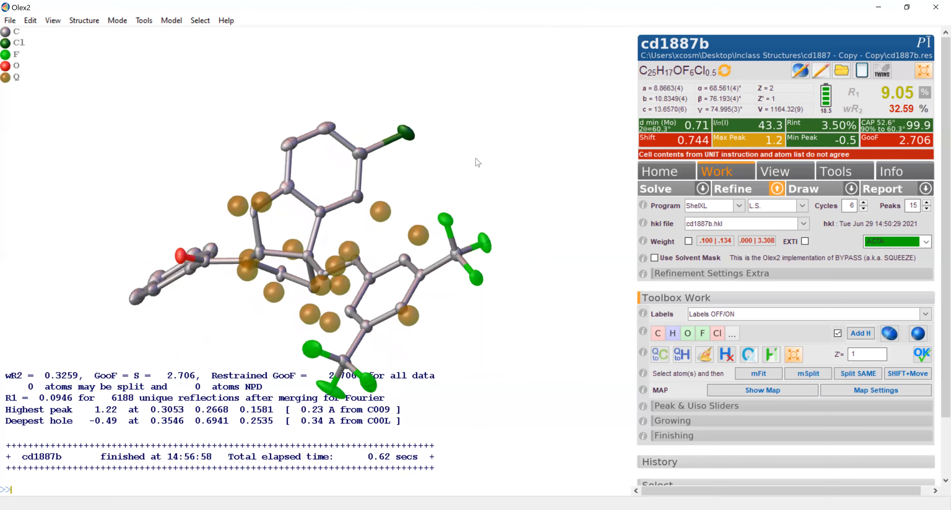
- Set the number of peaks to 35, refine the model and inspect the residual peaks around it
double_click(912, 208)
type("35")
left_click(751, 196)
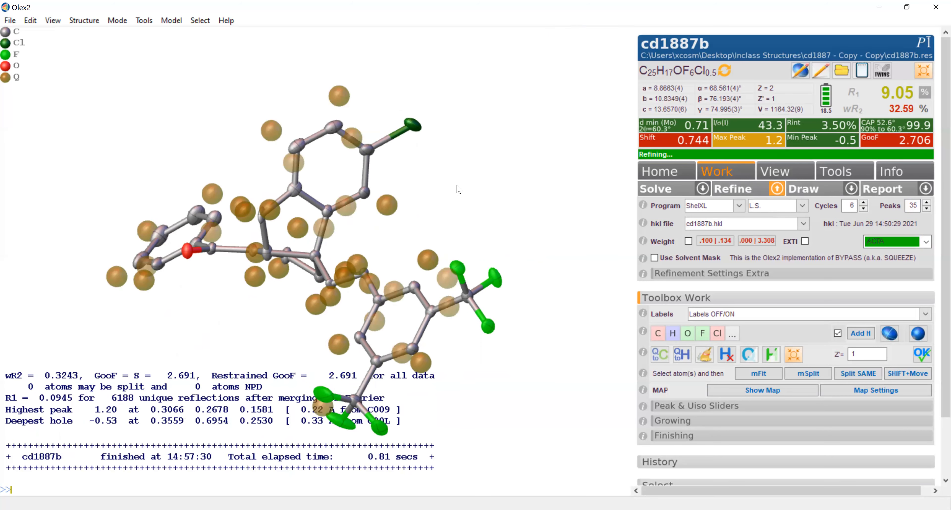
left_click_drag(465, 192, 433, 196)
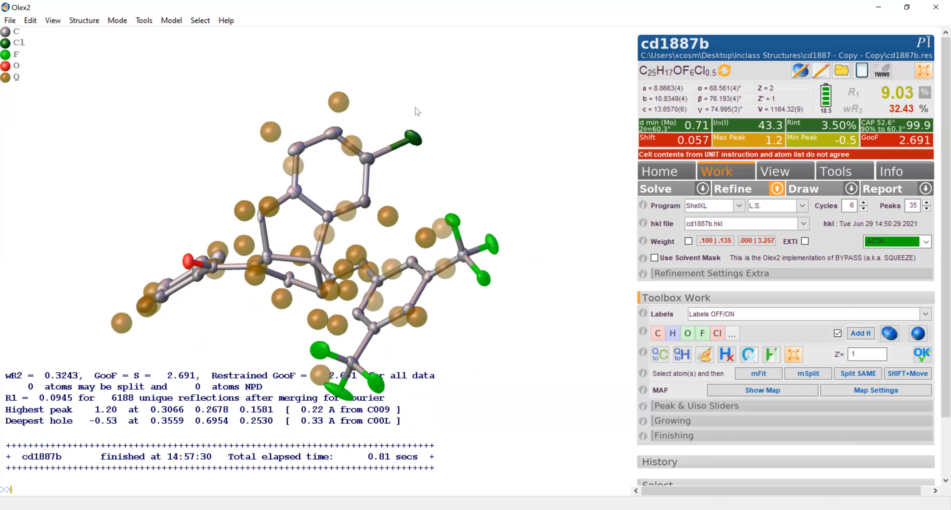
left_click_drag(444, 189, 478, 215)
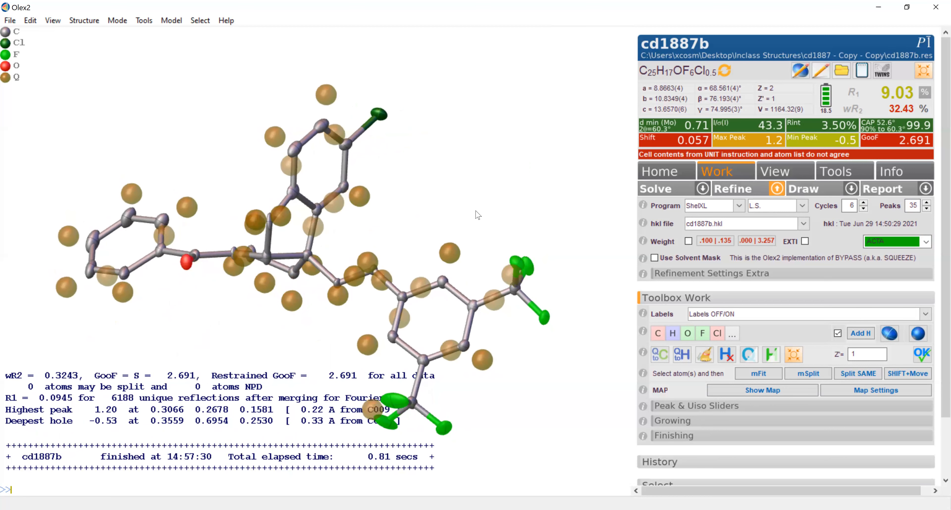
- Set the number of peaks to 15, refine the model again and inspect the remaining peaks
double_click(913, 206)
type("15")
left_click(754, 194)
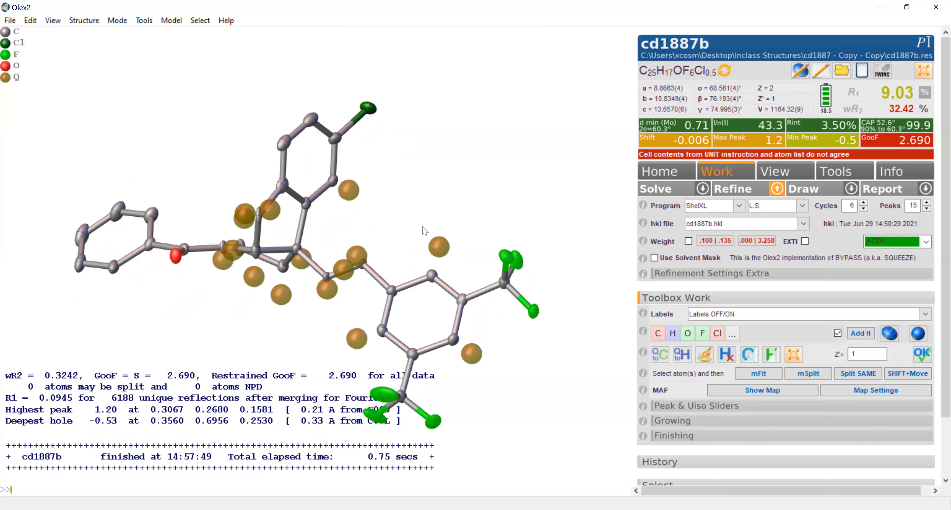
left_click_drag(429, 240, 487, 143)
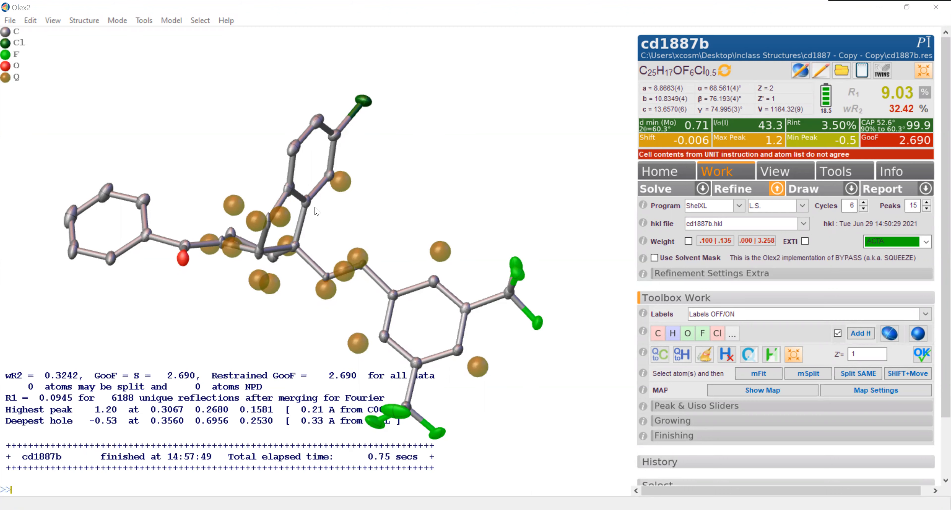
mouse_move(321, 234)
left_mouse_down()
mouse_move(313, 240)
mouse_move(322, 234)
mouse_move(322, 247)
left_mouse_up()
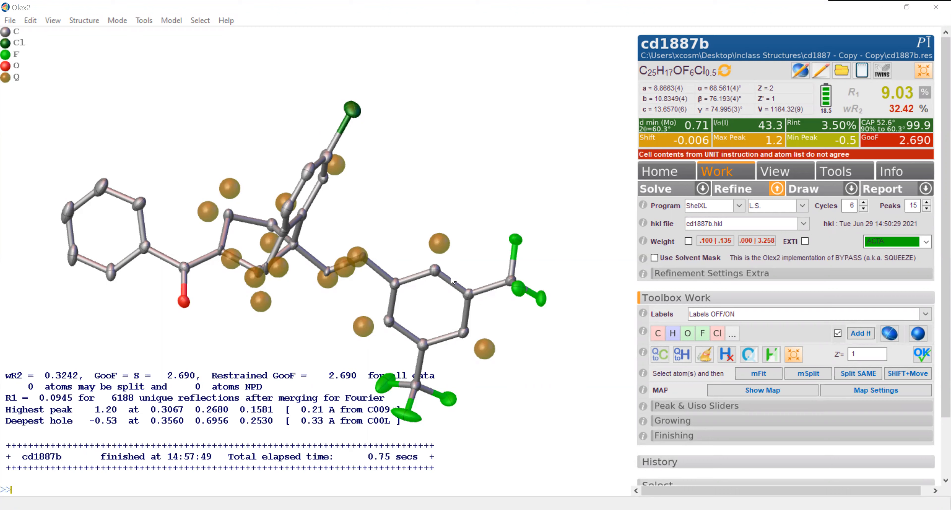
left_click_drag(428, 182, 425, 242)
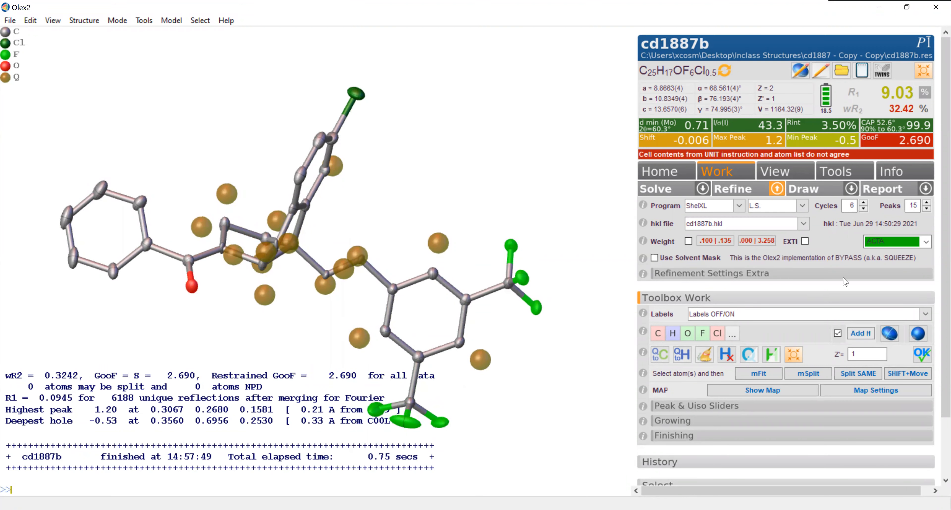
- Add the calculated hydrogen atoms to the whole molecule and check where they are placed
left_click(837, 178)
scroll(703, 399, "down", 1)
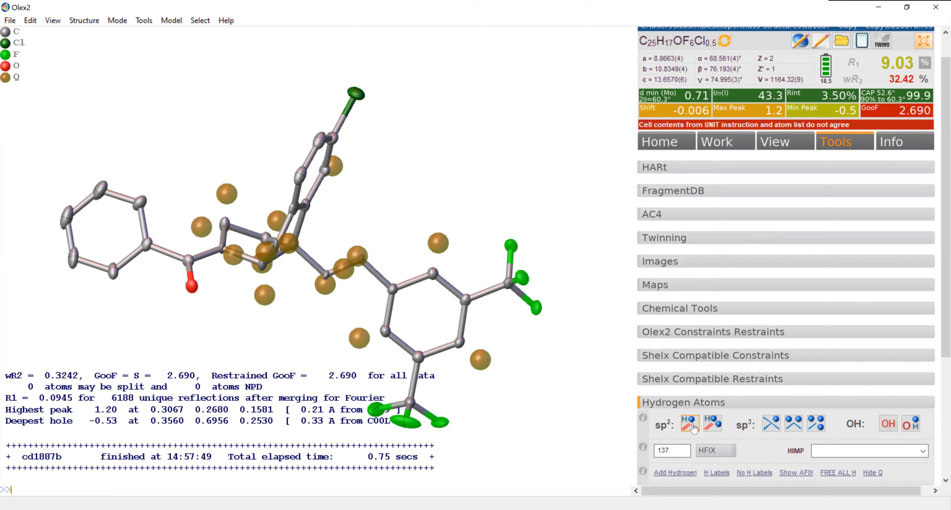
left_click(683, 473)
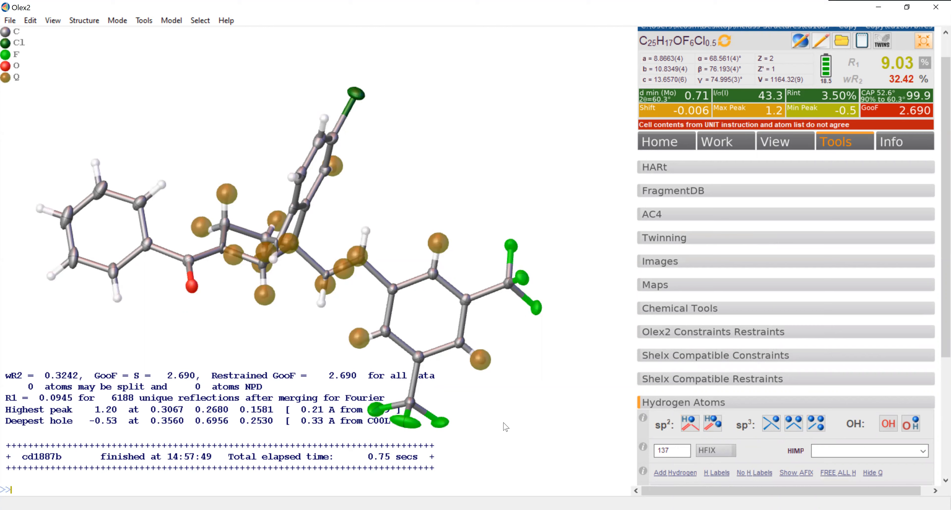
left_click_drag(491, 395, 506, 433)
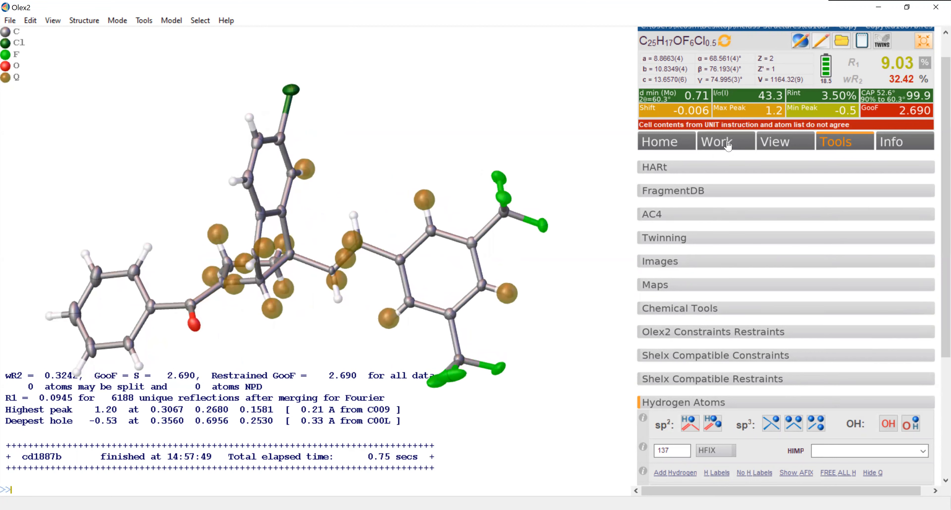
- Refine the model with its hydrogens twice, and update the formula to match the atoms present in the model
left_click(729, 152)
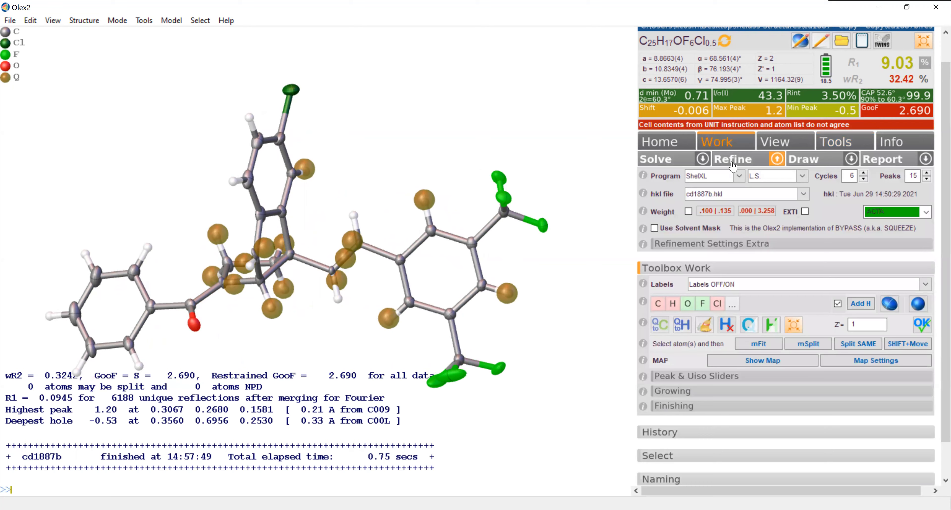
left_click(732, 163)
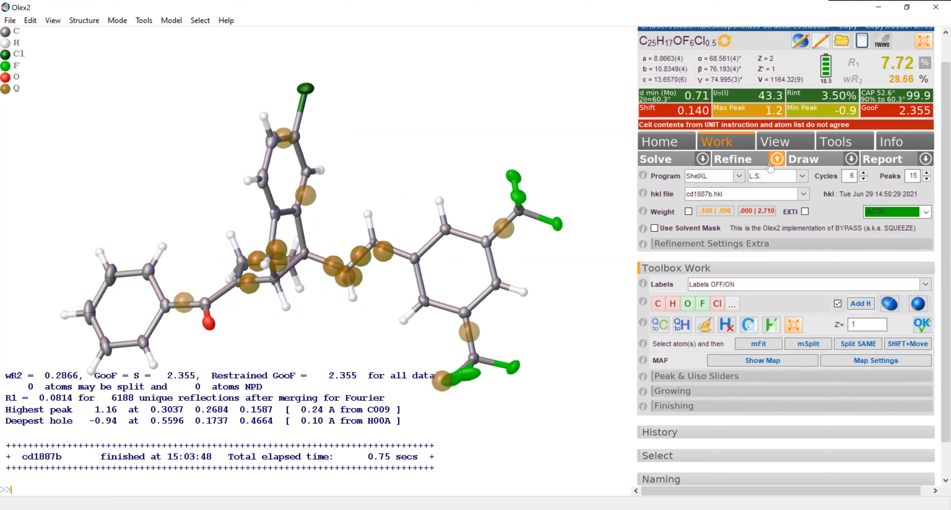
left_click(751, 161)
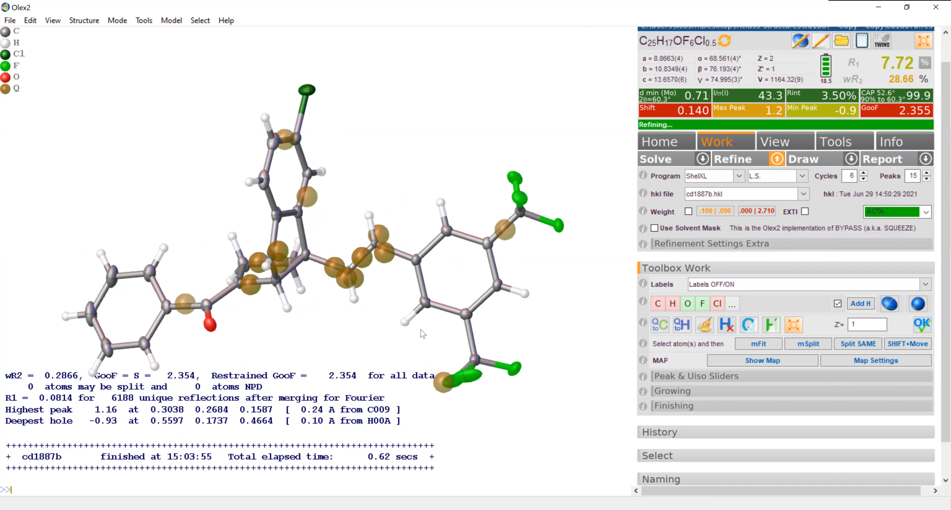
left_click_drag(379, 318, 406, 330)
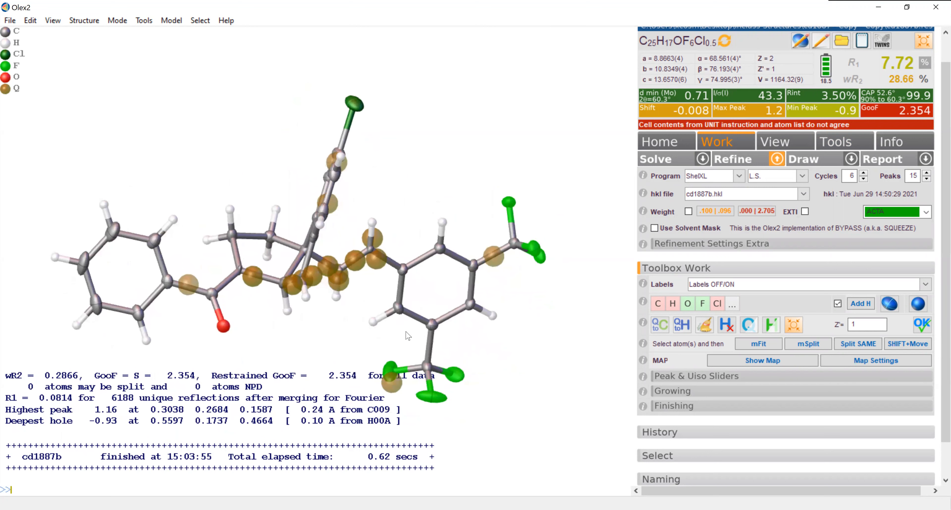
left_click(731, 52)
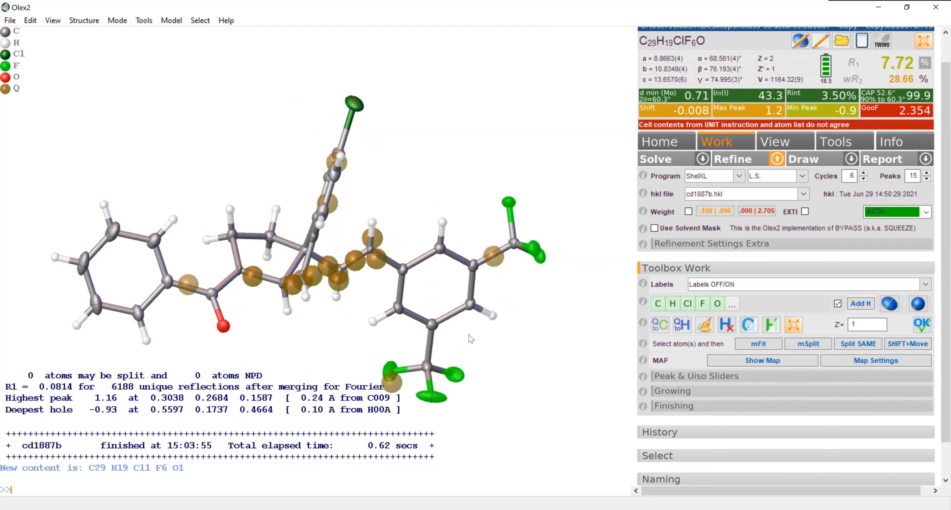
left_click_drag(376, 327, 364, 247)
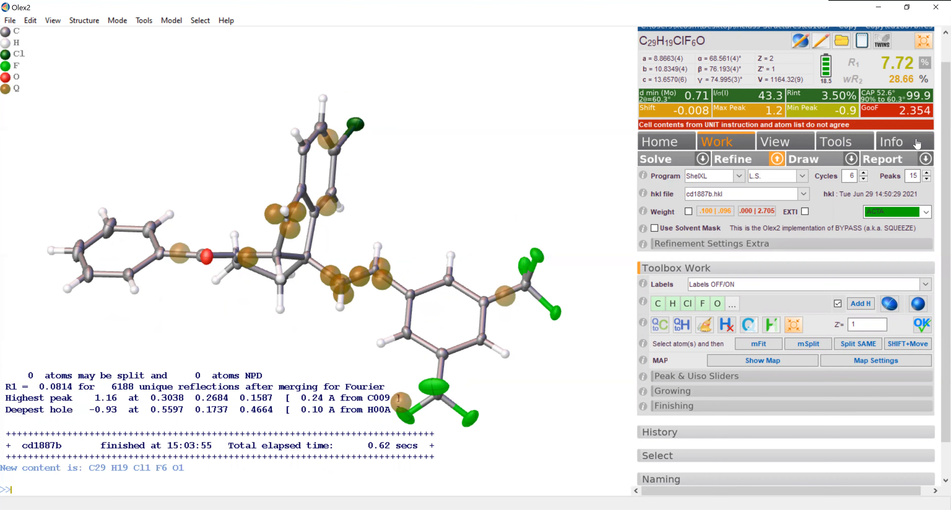
- Plot I/sigma versus resolution for cd1887b.hkl in two-theta and examine the high-angle data around the 3 sigma line
left_click(913, 143)
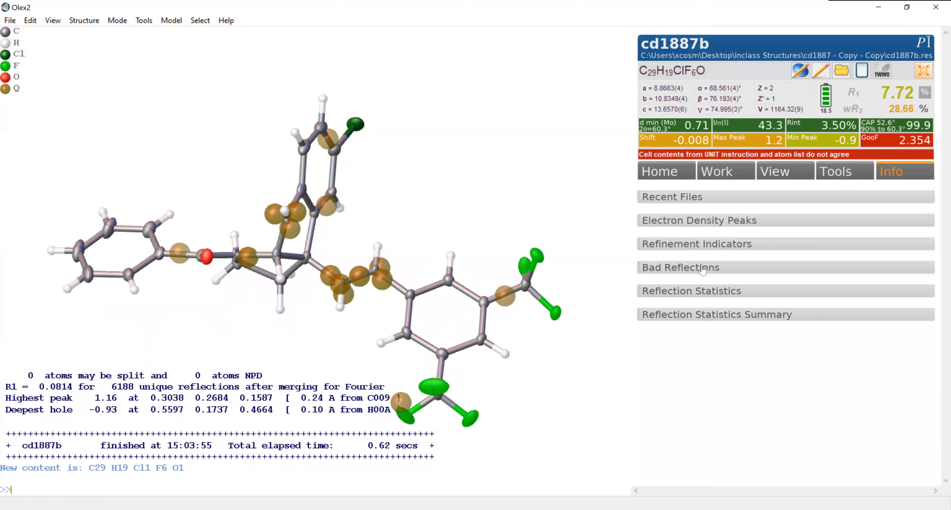
left_click(684, 294)
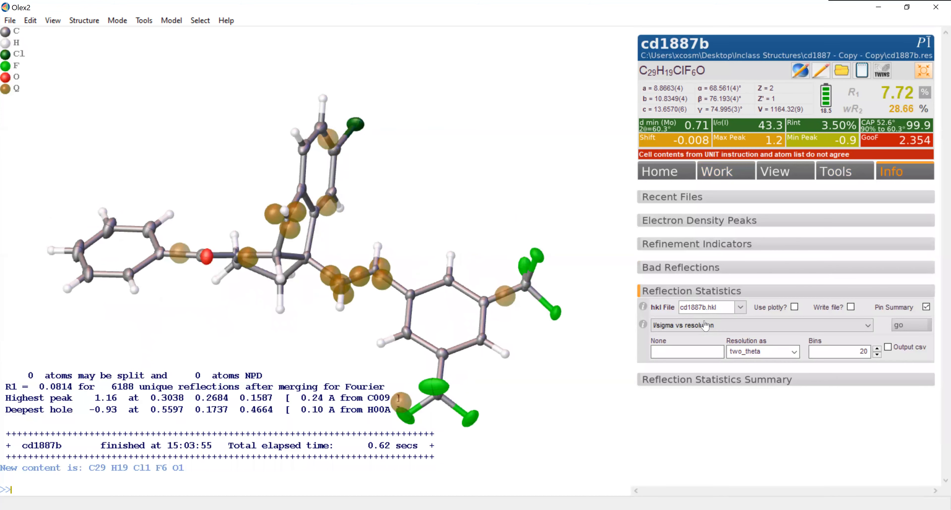
left_click(911, 327)
left_click_drag(688, 334, 613, 170)
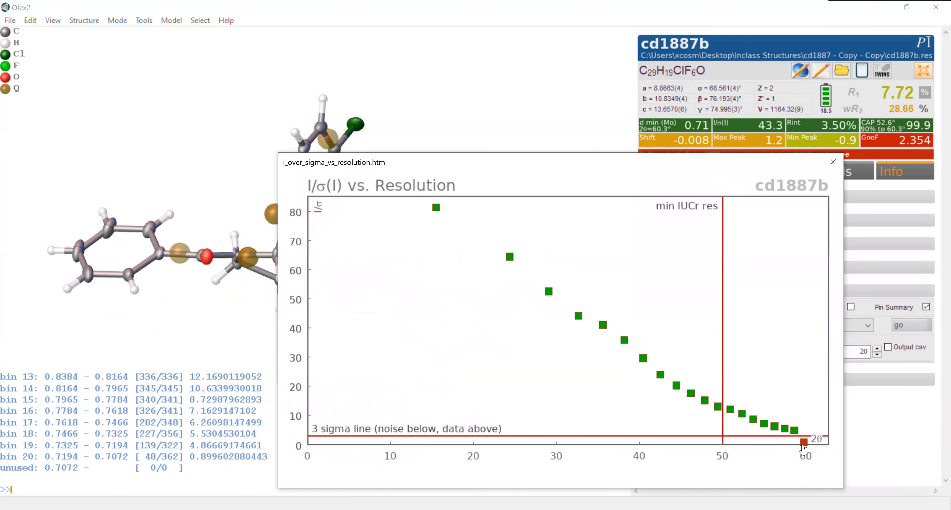
mouse_move(804, 448)
mouse_move(764, 427)
mouse_move(794, 436)
left_click(832, 162)
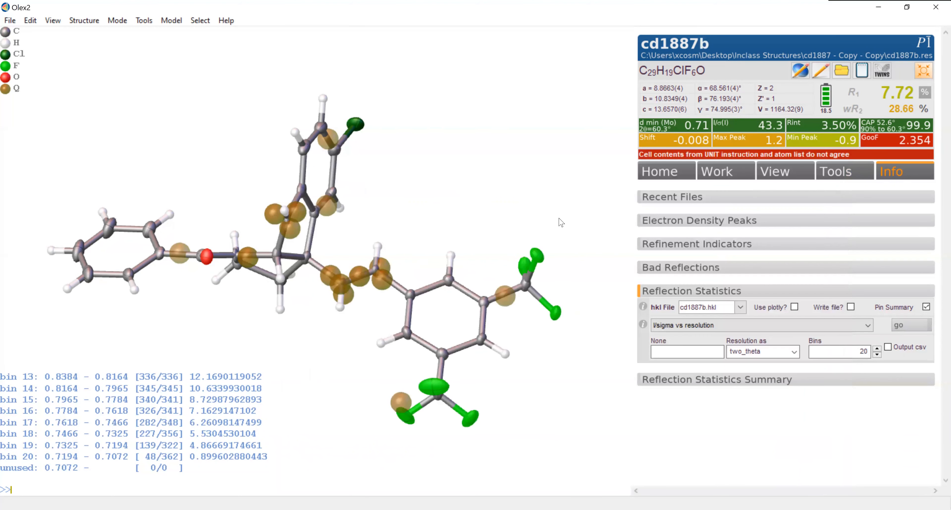
- Add the line OMIT -3 55 below FVAR in the refinement instructions and save them
left_click(32, 22)
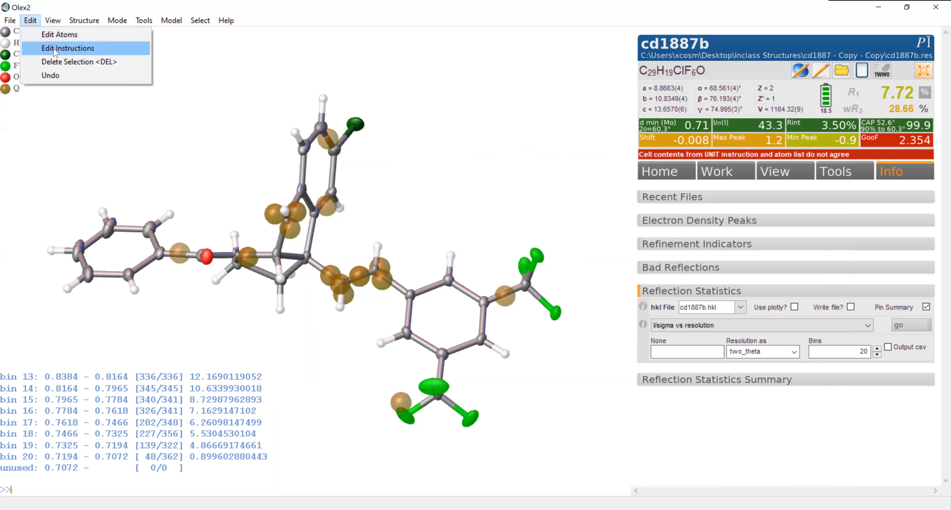
left_click(56, 50)
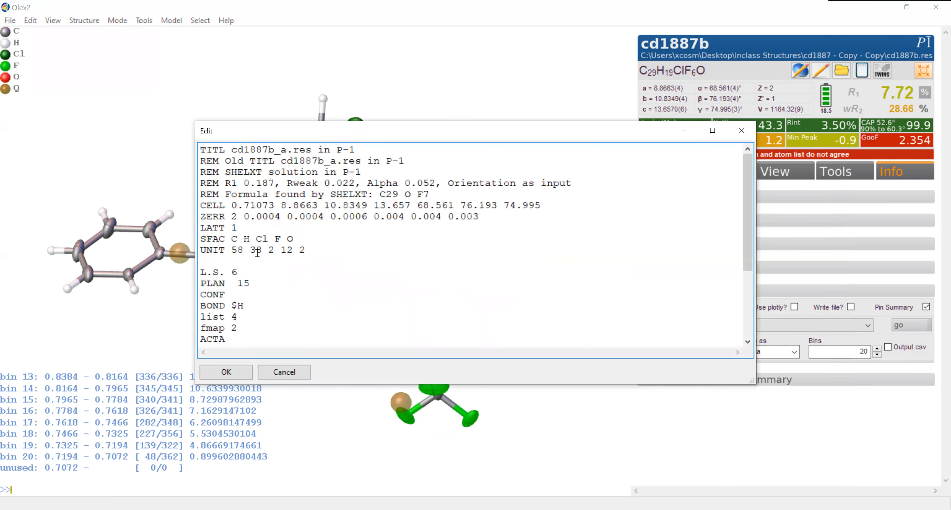
scroll(257, 253, "down", 1)
scroll(258, 254, "down", 1)
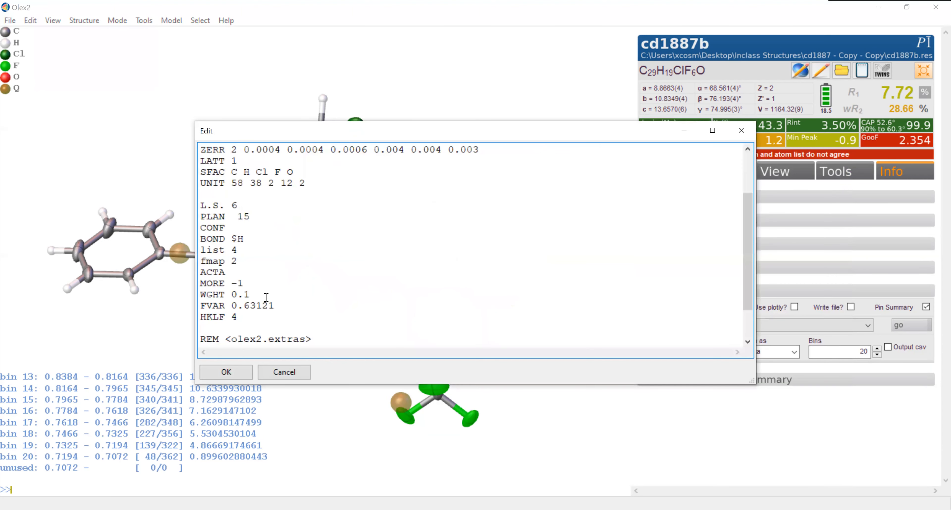
left_click(282, 305)
key("Return")
type("OMIT -3 55")
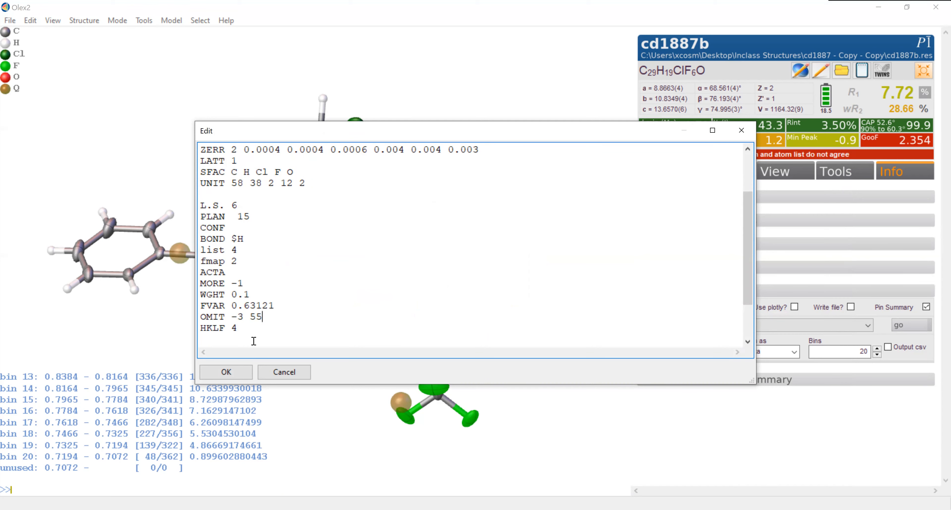
left_click(226, 373)
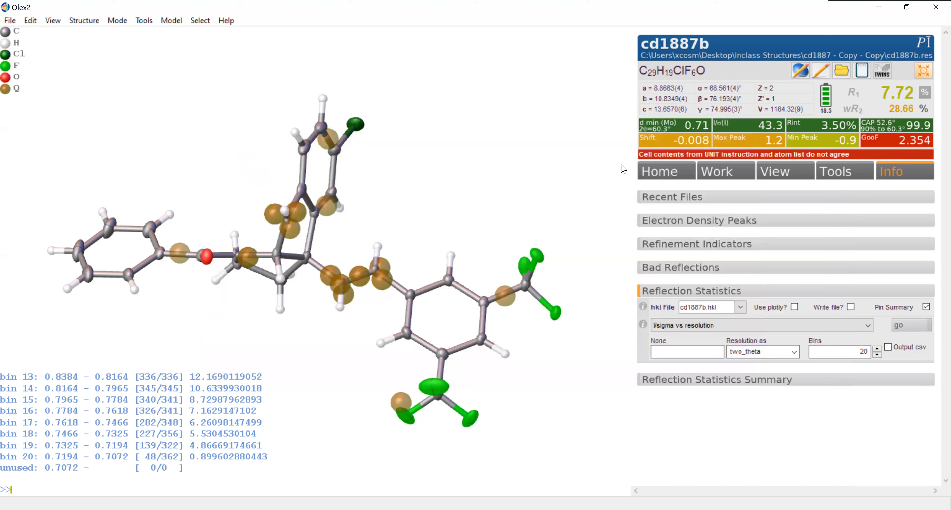
- Refine the model twice with the new resolution cutoff applied
left_click(718, 176)
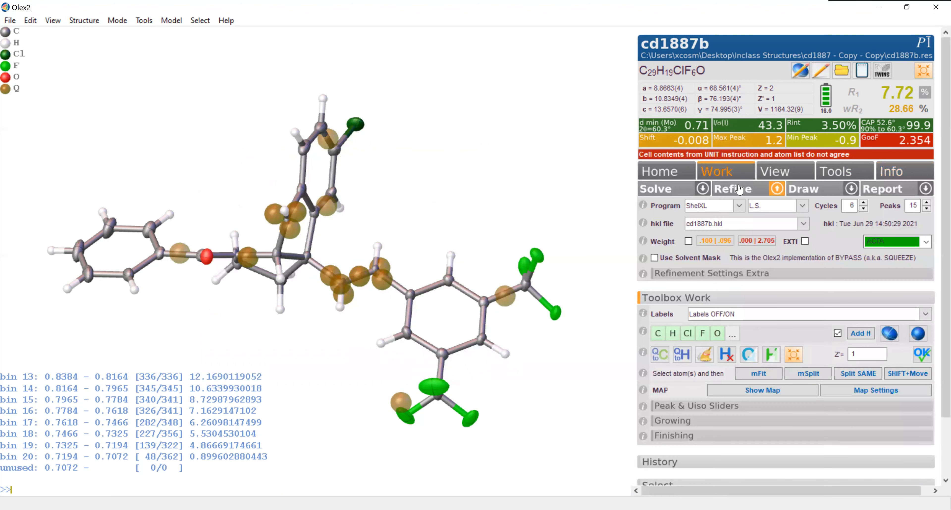
left_click(738, 189)
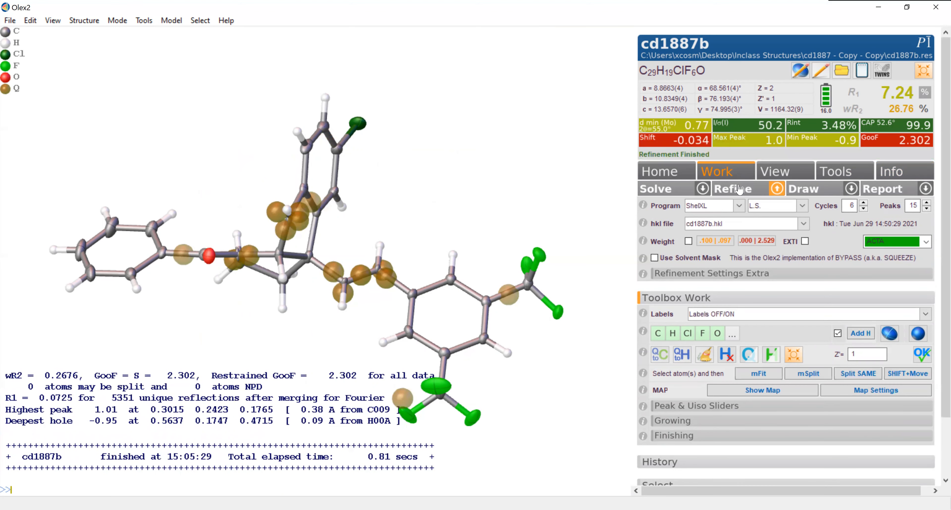
left_click(739, 189)
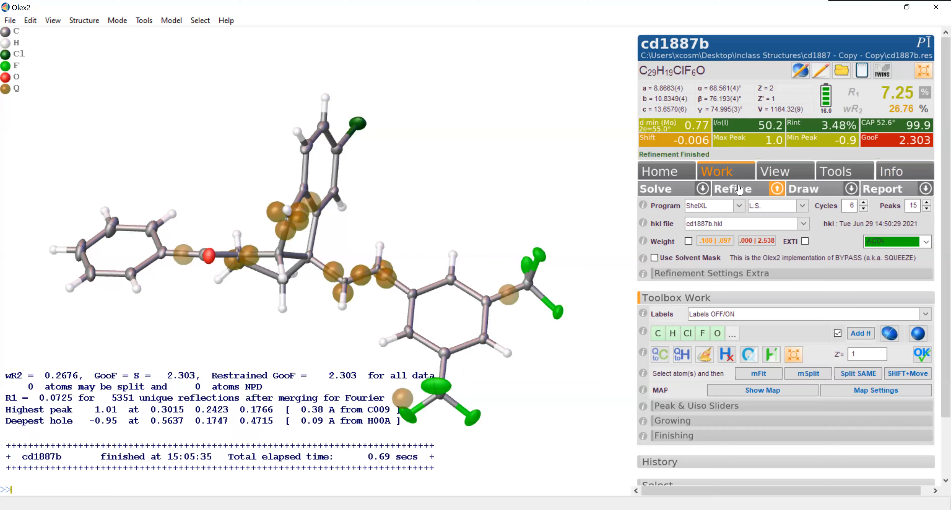
- Omit all bad reflections with |Error/esd| greater than 10 and refine the model again
left_click(898, 177)
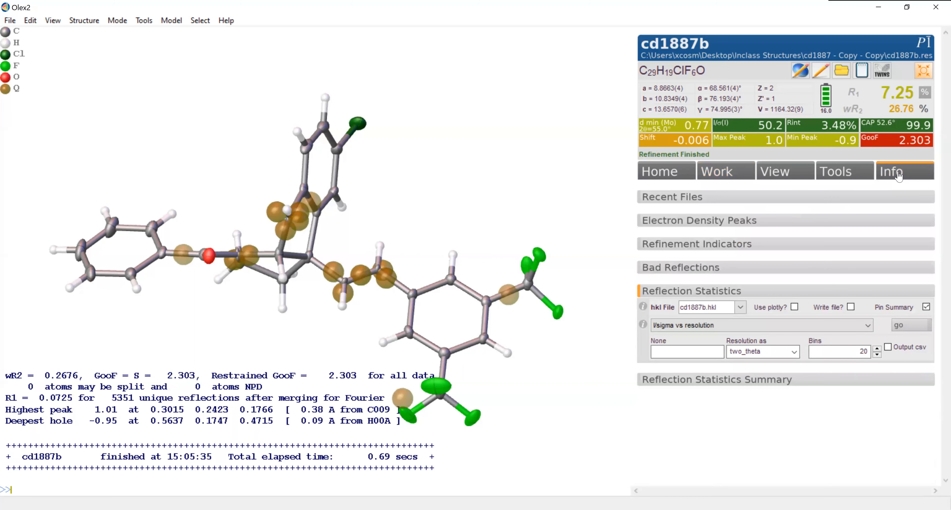
left_click(699, 269)
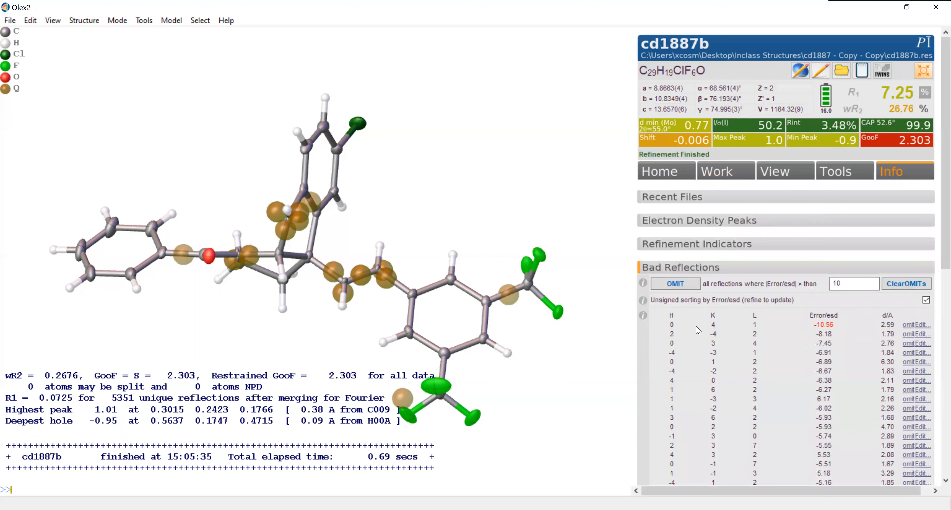
left_click(680, 284)
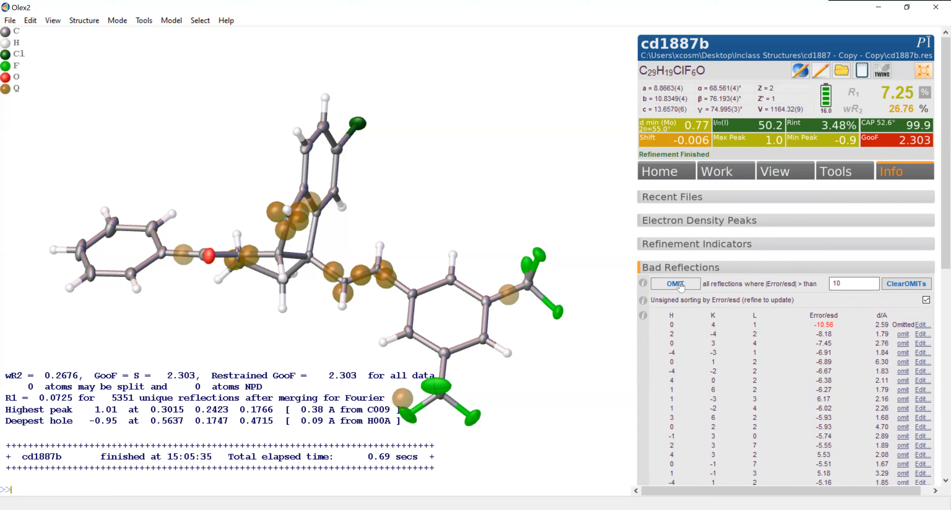
left_click(730, 181)
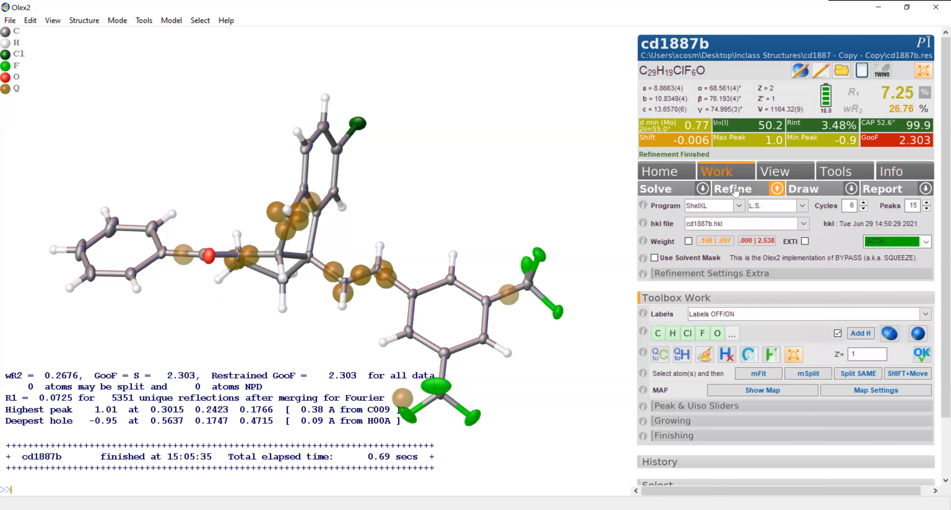
left_click(735, 190)
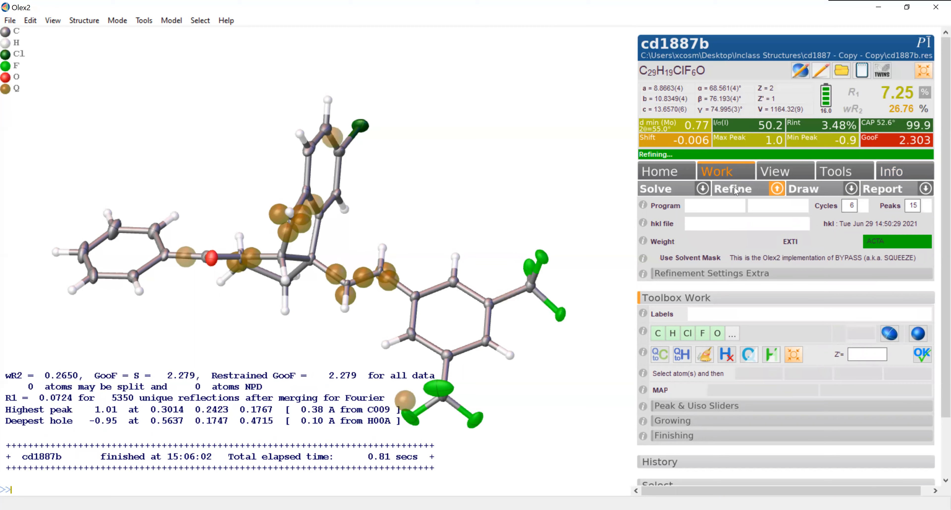
- Hide the residual peaks and examine the geometry of the ring carbon bonded to the carbonyl group from several angles
left_click_drag(365, 249, 362, 335)
scroll(375, 247, "down", 5)
left_click_drag(263, 313, 260, 313)
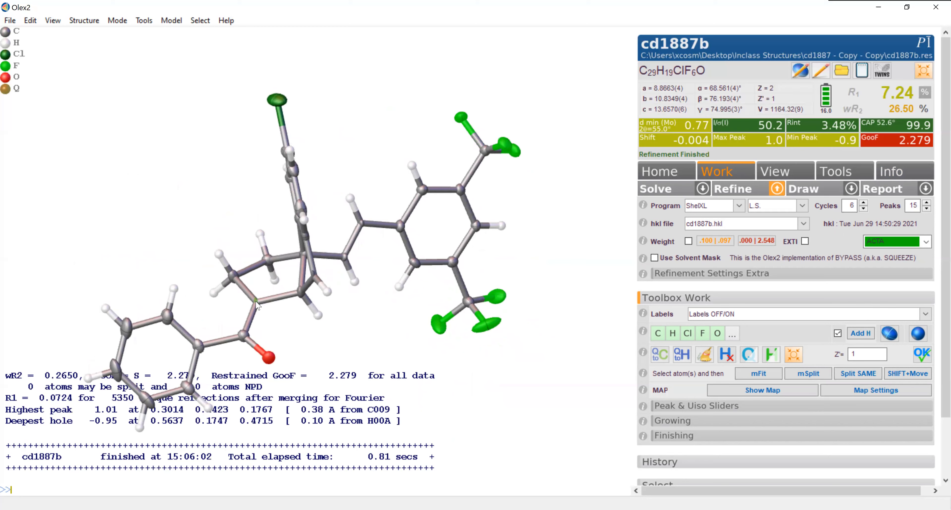
mouse_move(263, 325)
left_mouse_down()
mouse_move(218, 282)
mouse_move(264, 339)
left_mouse_up()
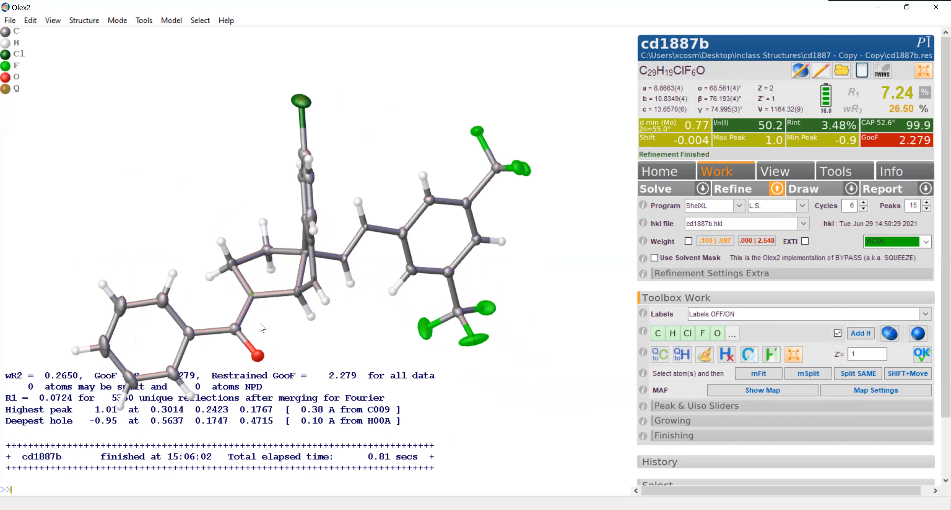
mouse_move(260, 301)
left_click_drag(260, 310, 239, 282)
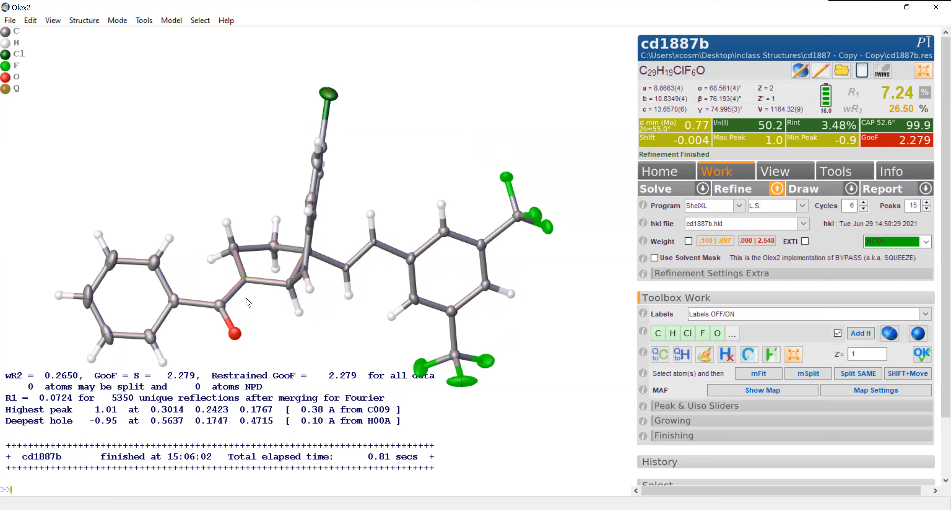
mouse_move(255, 301)
left_mouse_down()
mouse_move(212, 174)
mouse_move(237, 300)
left_mouse_up()
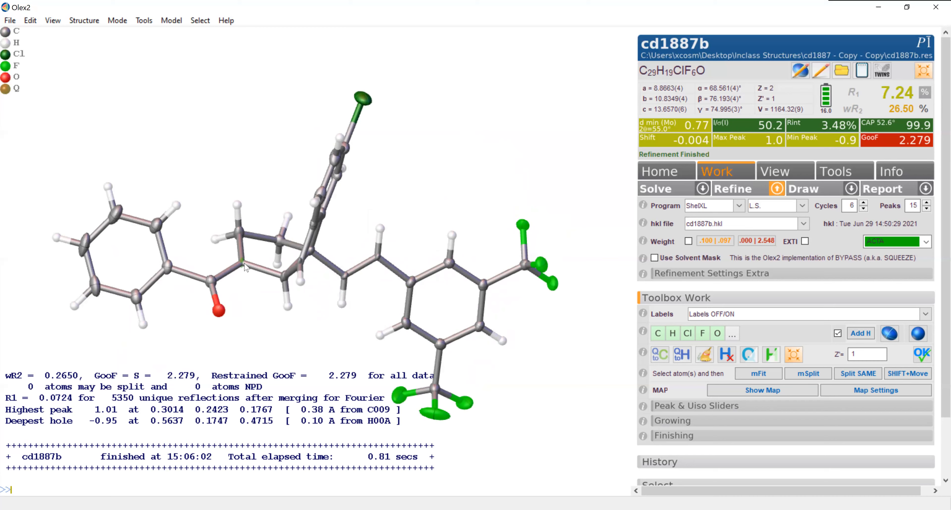
left_click_drag(247, 271, 244, 255)
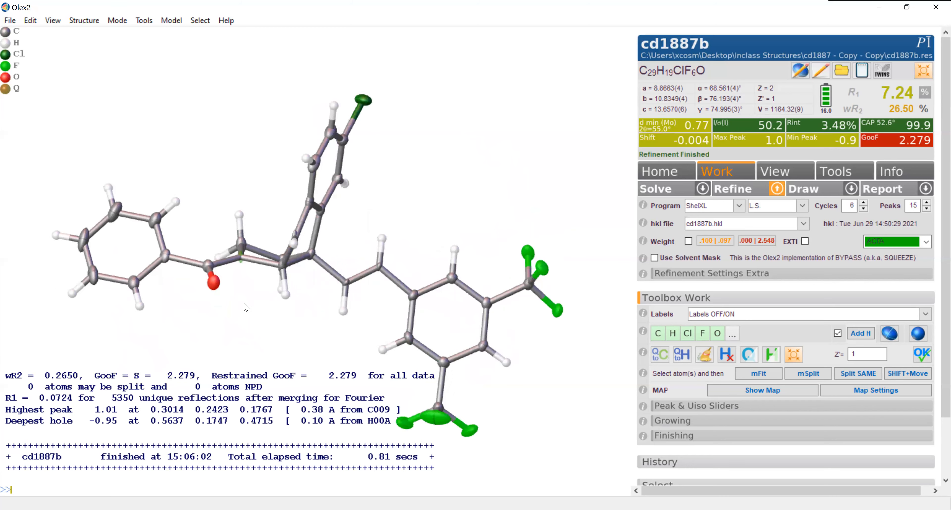
left_click_drag(250, 329, 250, 335)
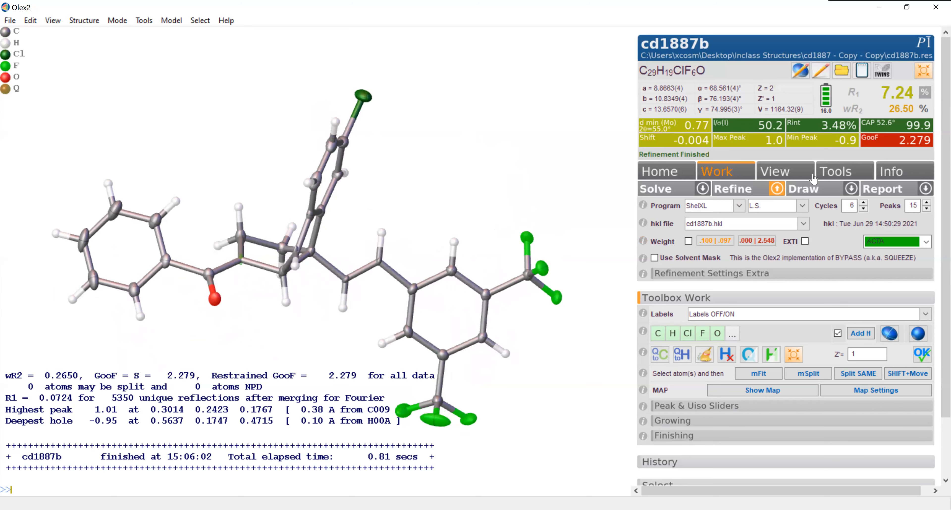
- Add an sp3 CH hydrogen (HFIX 13) to atom C009 beside the carbonyl group and refine the model
left_click(853, 174)
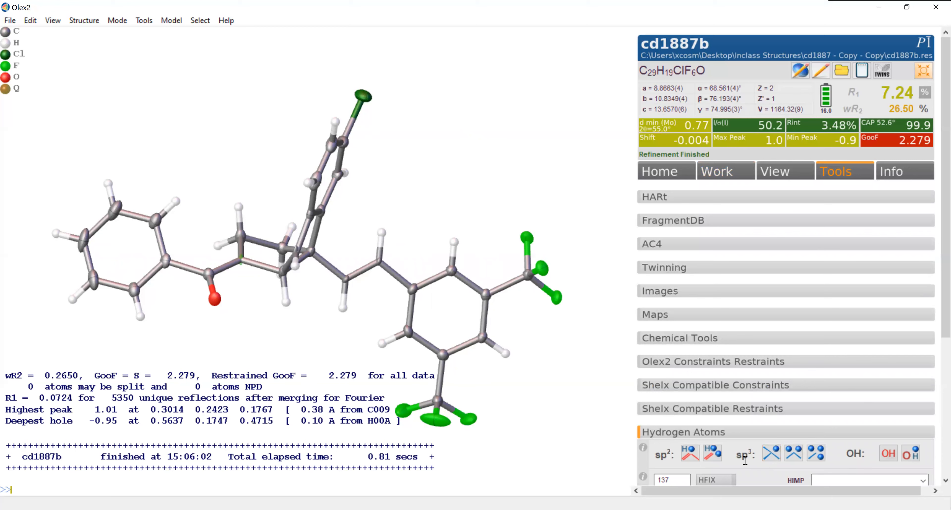
left_click(772, 454)
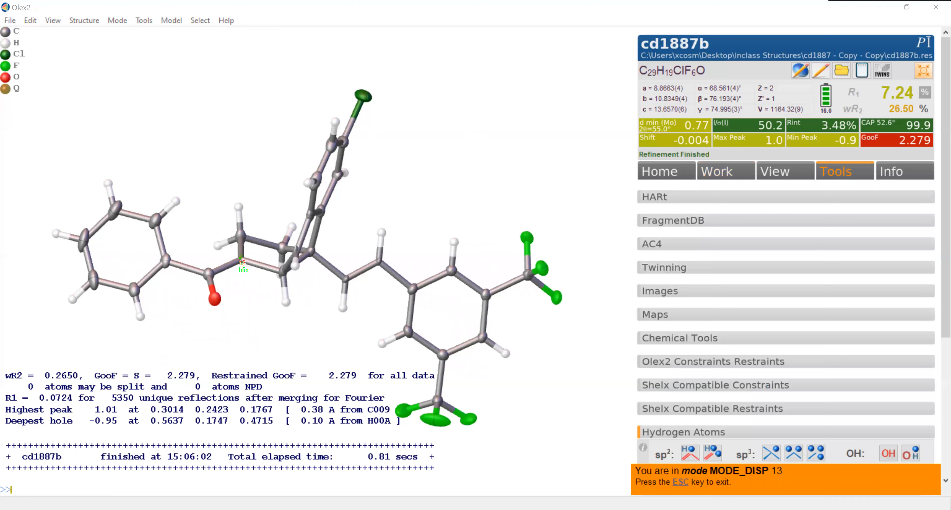
left_click(241, 262)
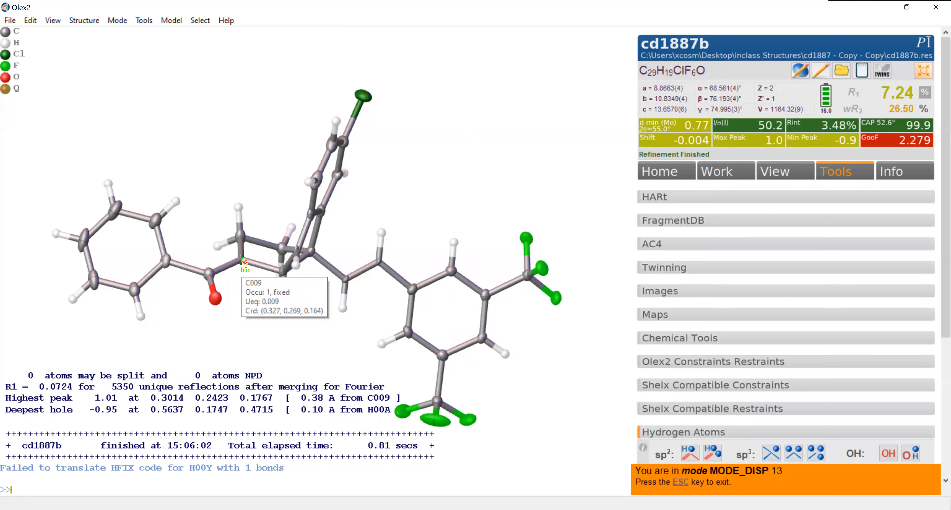
left_click(242, 259)
left_click_drag(246, 277, 332, 354)
left_click(681, 483)
left_click(718, 179)
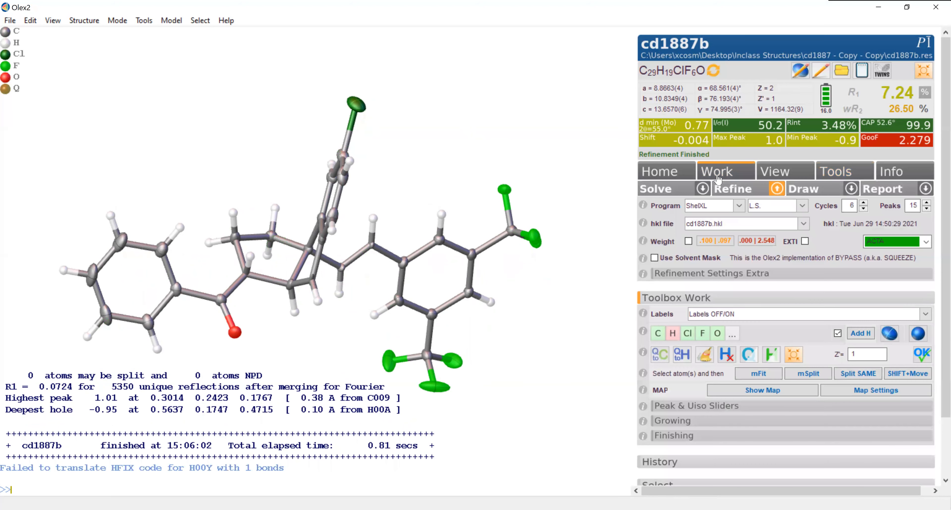
left_click(722, 191)
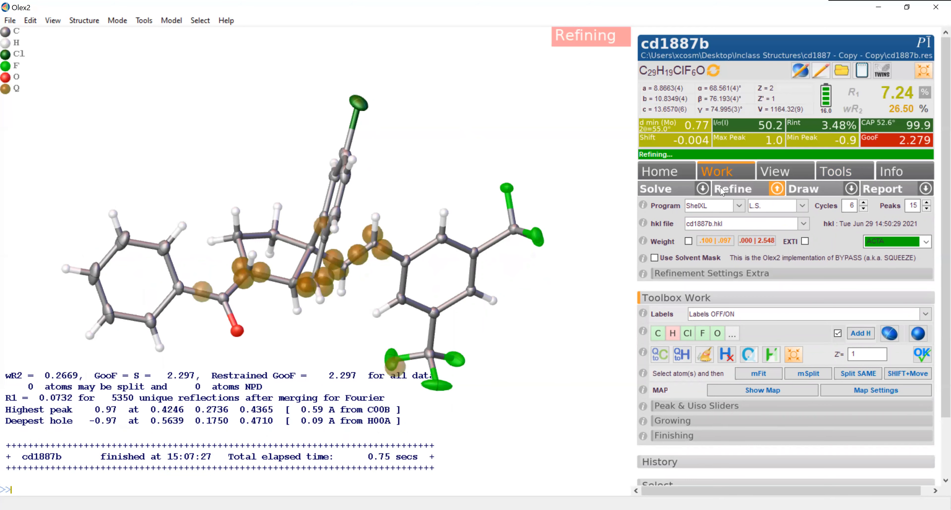
- Delete the hydrogen H009H from atom C009 and refine the model again
left_click_drag(299, 320, 279, 297)
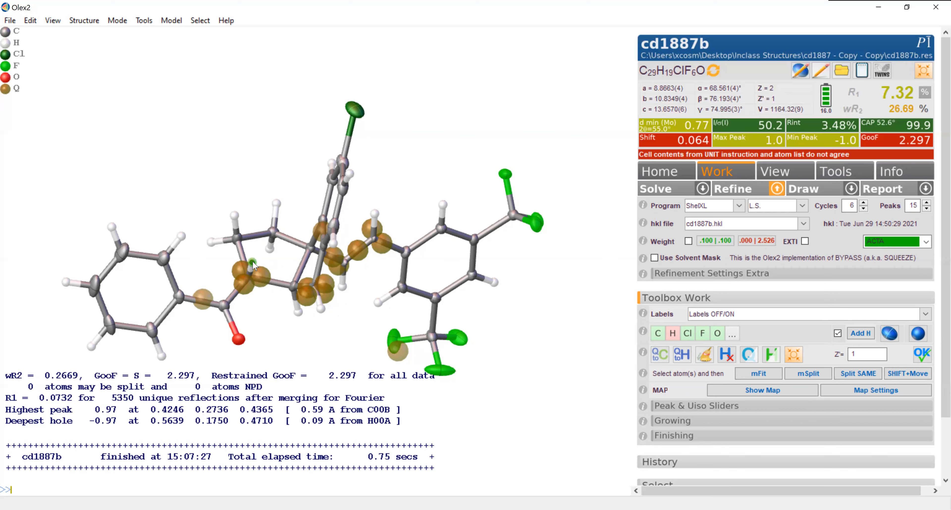
key("Delete")
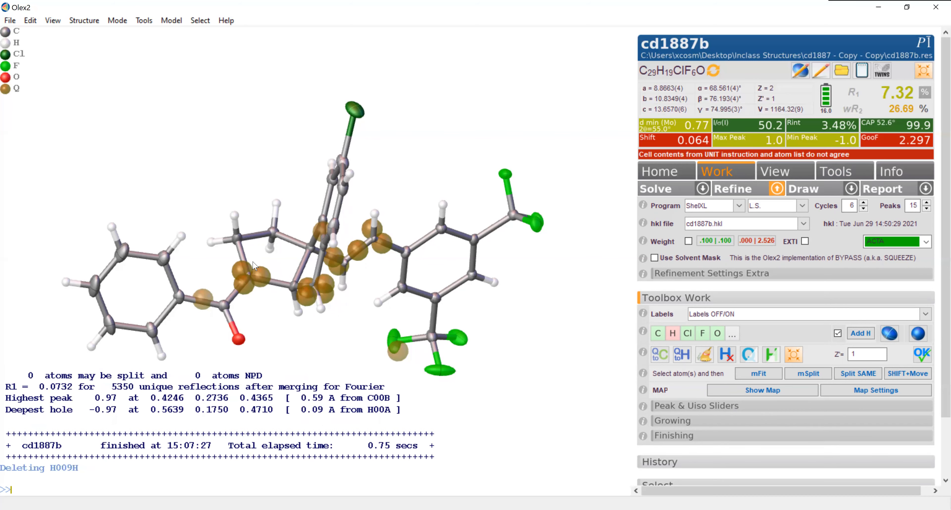
left_click(739, 192)
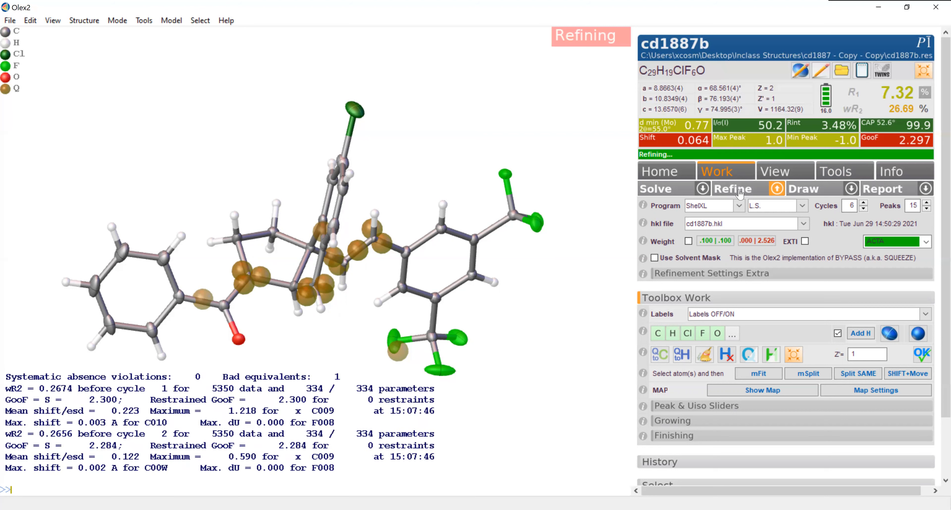
- Set the number of residual peaks to 30 and refine the model
double_click(911, 206)
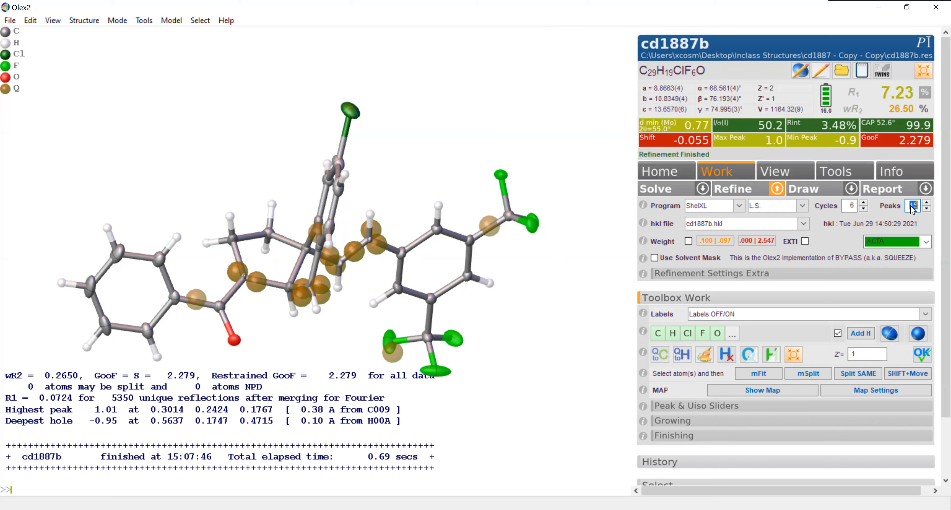
type("30")
left_click(733, 191)
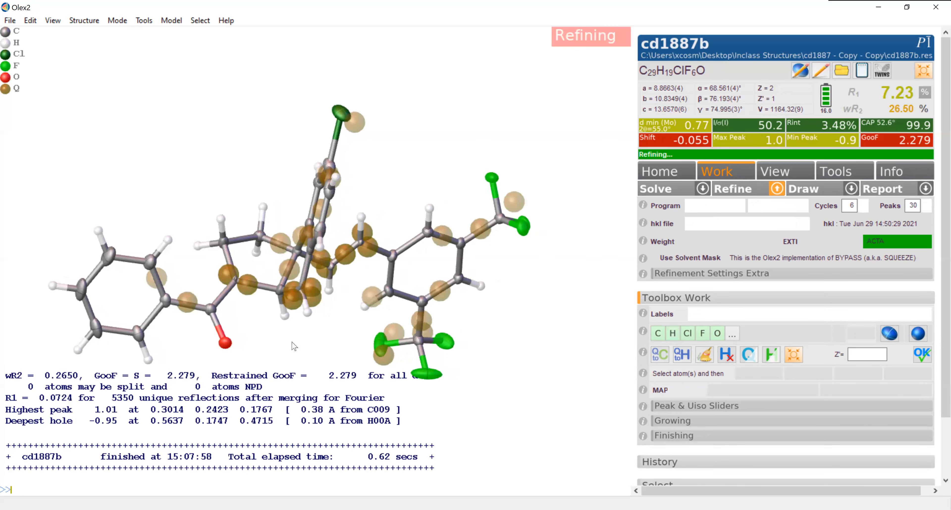
- Examine the position of residual peak Q1 relative to C009 and its bonds from several angles
left_click_drag(311, 345, 241, 273)
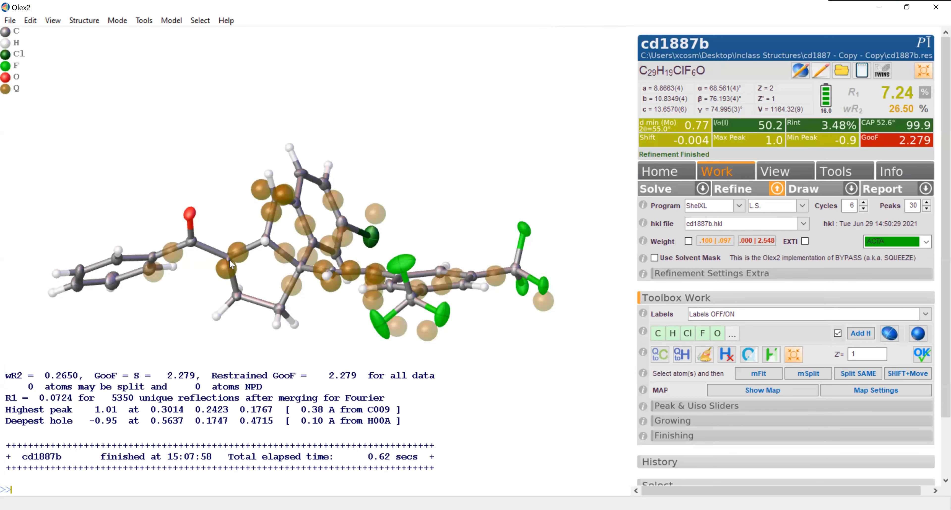
mouse_move(230, 260)
mouse_move(229, 260)
left_mouse_down()
mouse_move(247, 375)
mouse_move(226, 258)
mouse_move(227, 273)
left_mouse_up()
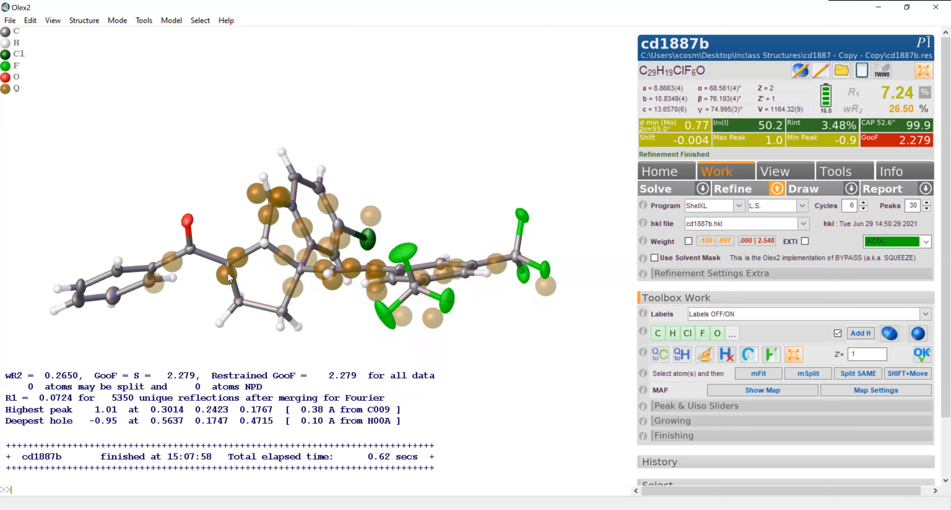
mouse_move(228, 274)
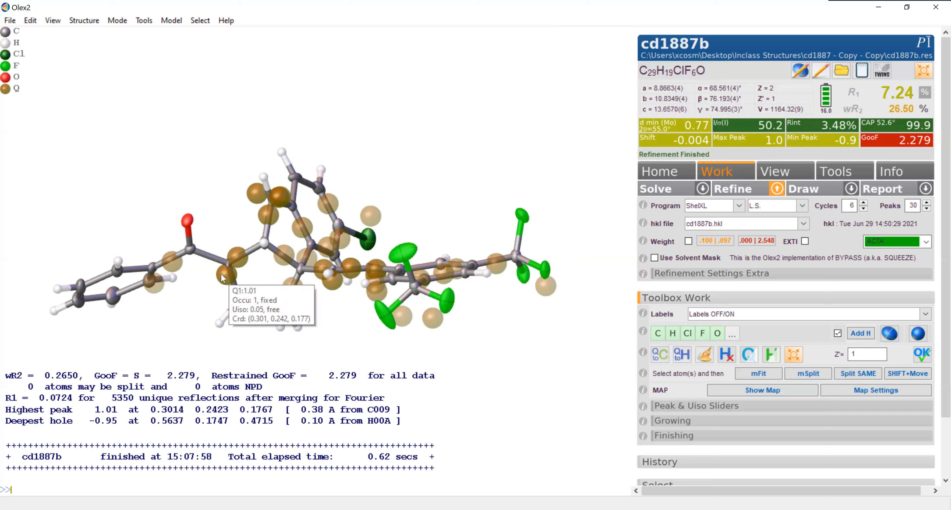
left_click_drag(225, 255, 221, 294)
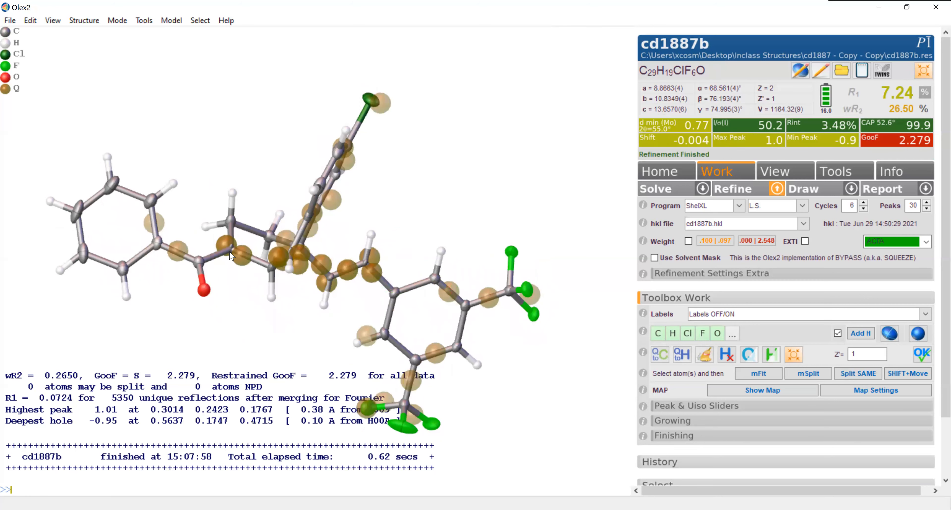
left_click_drag(230, 255, 242, 179)
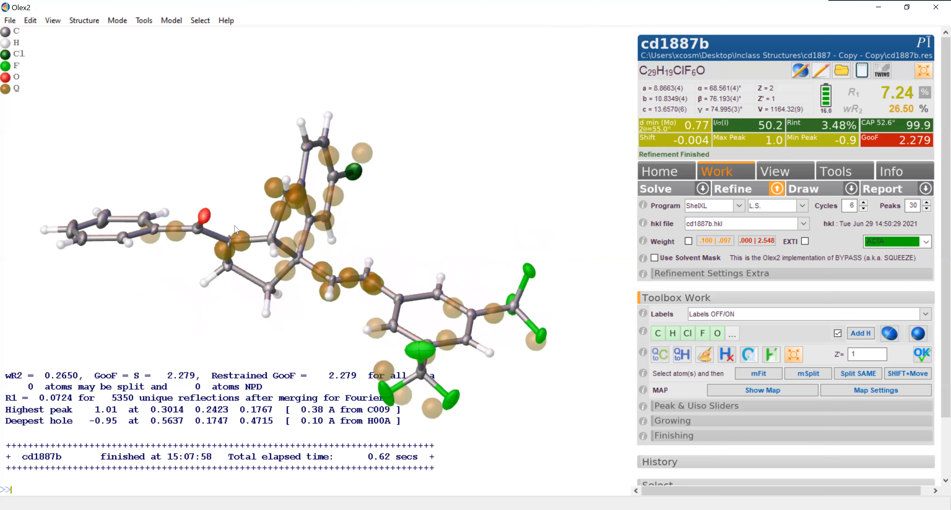
left_click_drag(234, 234, 229, 248)
- Delete the hydrogen H00RH from ring carbon C00R and refine the model to test for its residual peak
left_click_drag(229, 289, 271, 302)
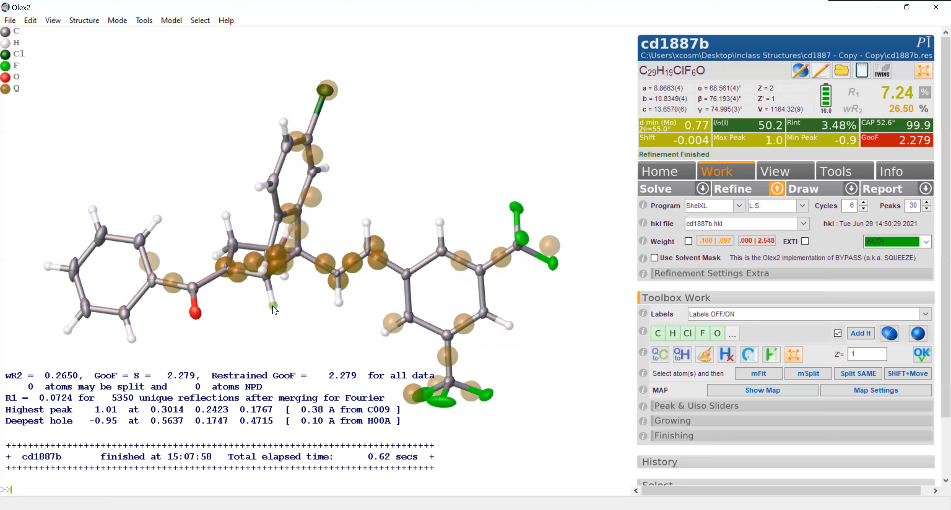
key("Delete")
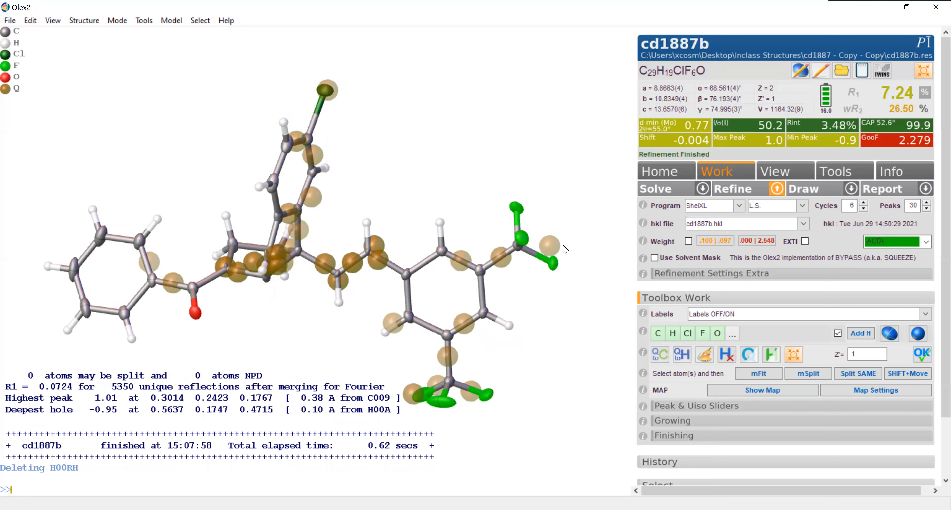
left_click(737, 191)
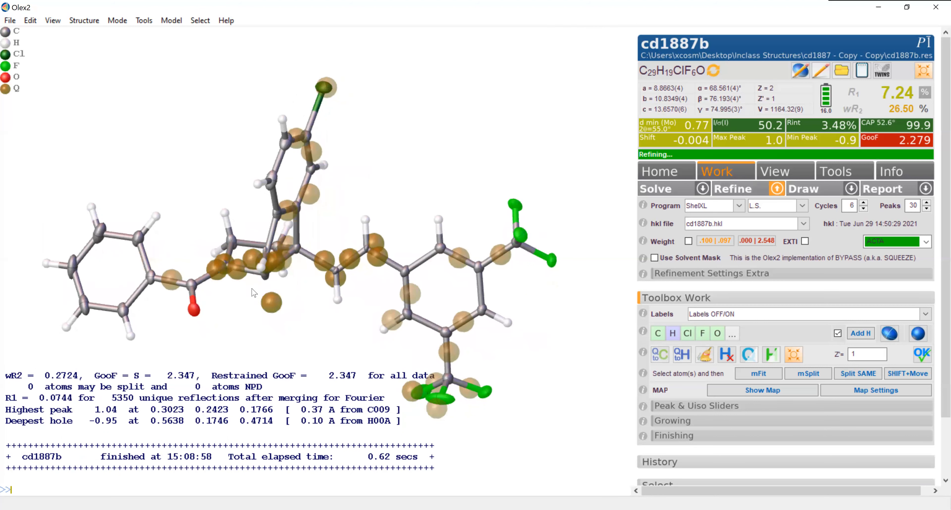
- Check the distances and angles around residual peak Q2 near C00R and compare its geometry with the peak near C009
left_click_drag(255, 295, 267, 309)
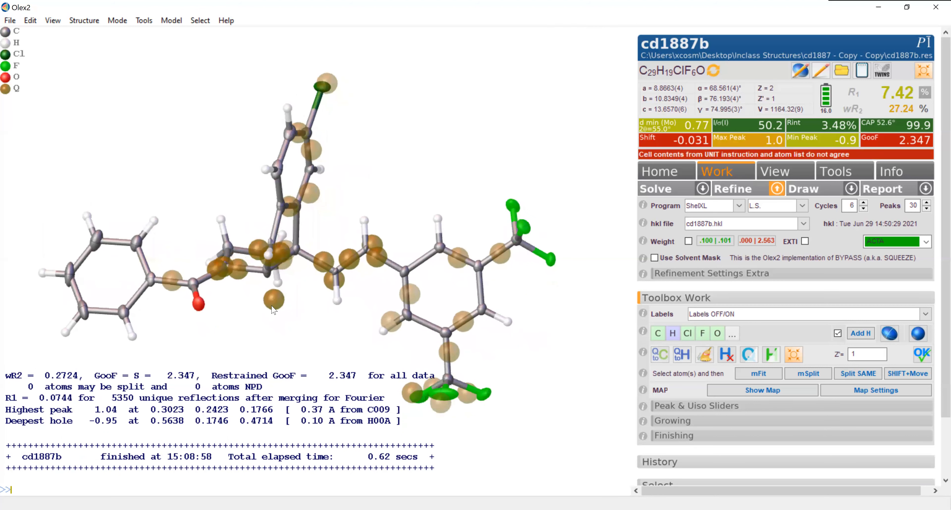
right_click(272, 306)
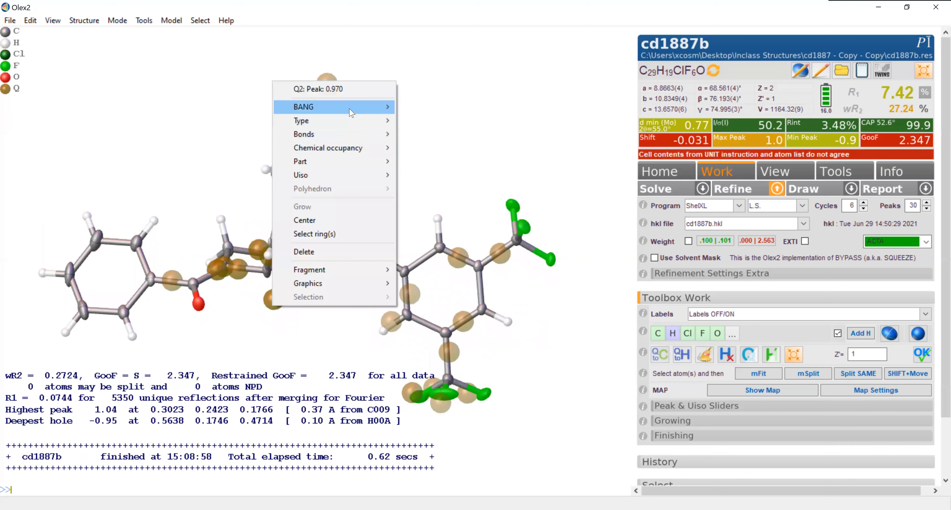
mouse_move(351, 112)
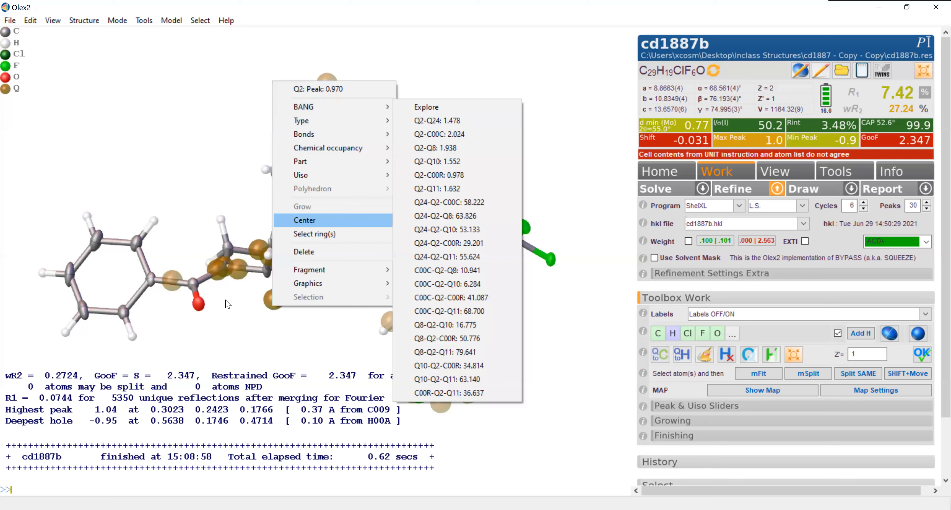
left_click_drag(246, 327, 287, 331)
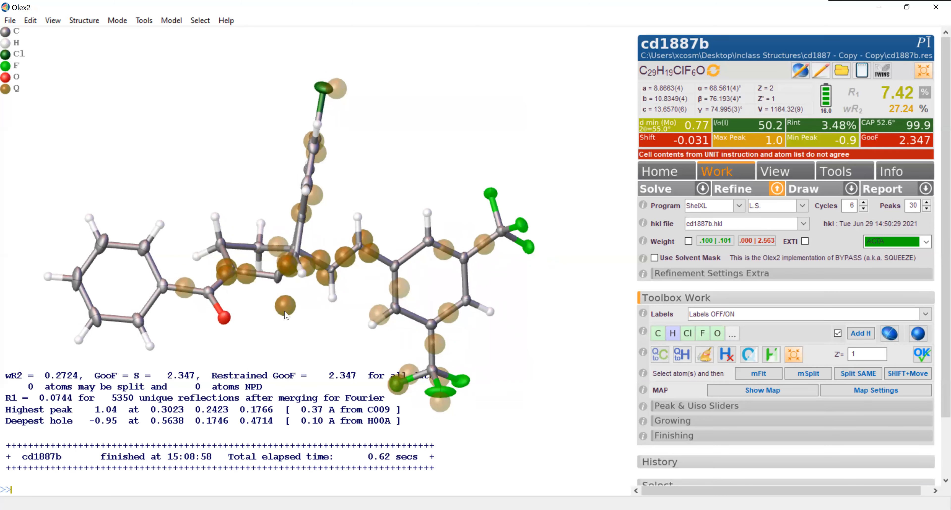
left_click_drag(255, 325, 229, 301)
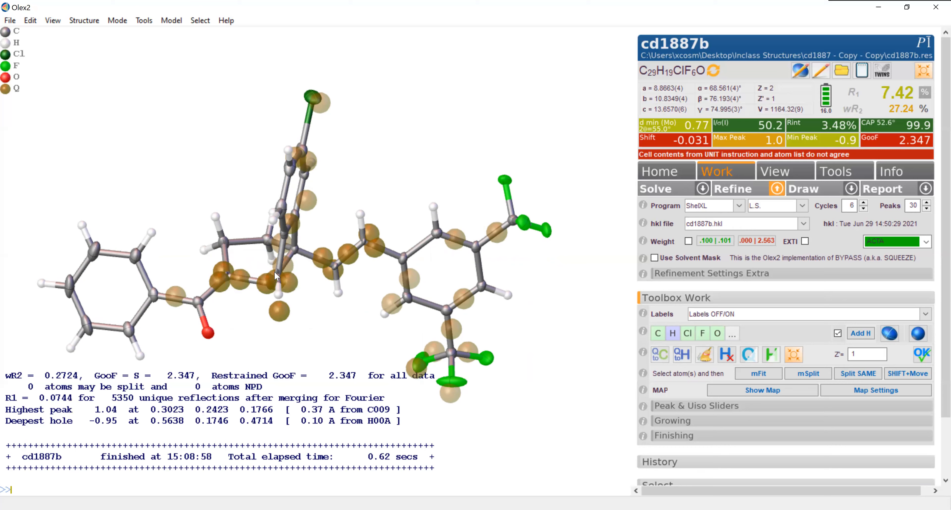
left_click_drag(232, 277, 273, 263)
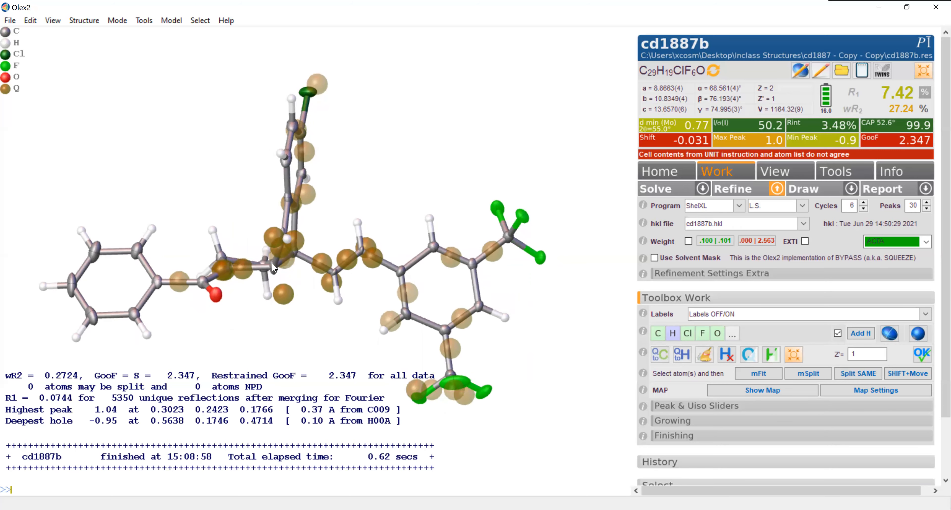
- Restore the sp3 CH hydrogen (HFIX 13) on ring carbon C00R and refine the model
left_click(840, 178)
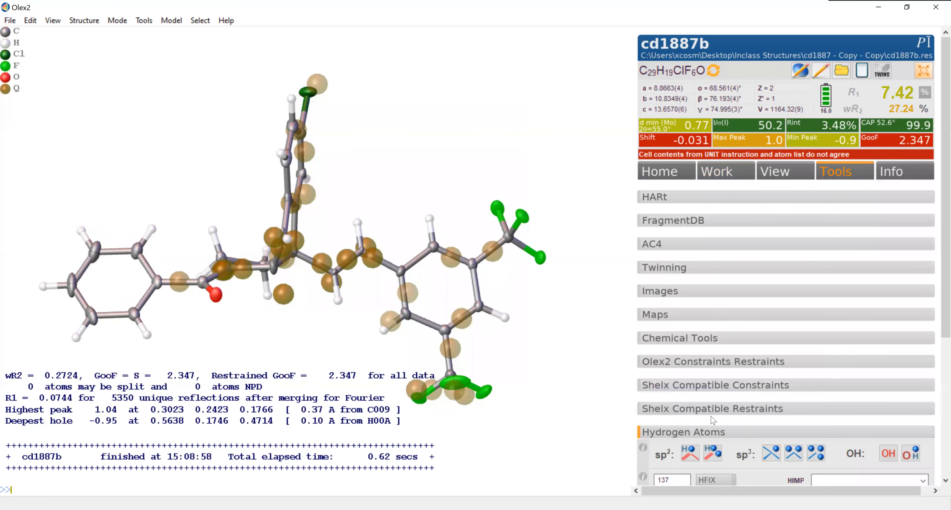
left_click(771, 453)
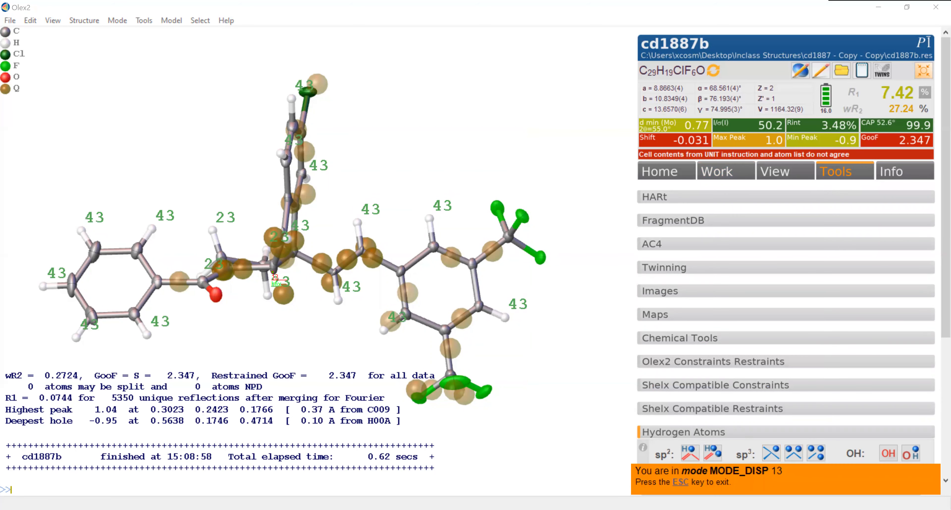
left_click(273, 273)
mouse_move(325, 336)
left_mouse_down()
mouse_move(350, 334)
mouse_move(338, 332)
left_mouse_up()
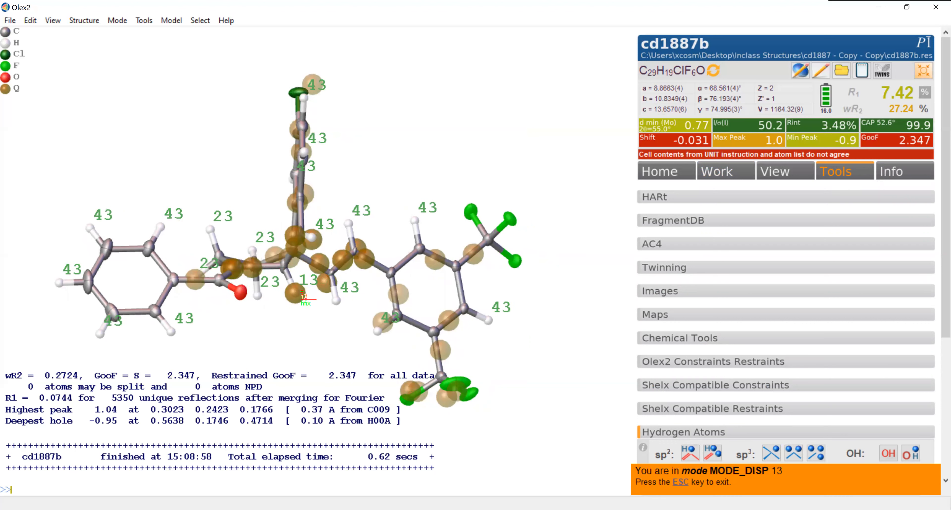
left_click_drag(287, 316, 279, 354)
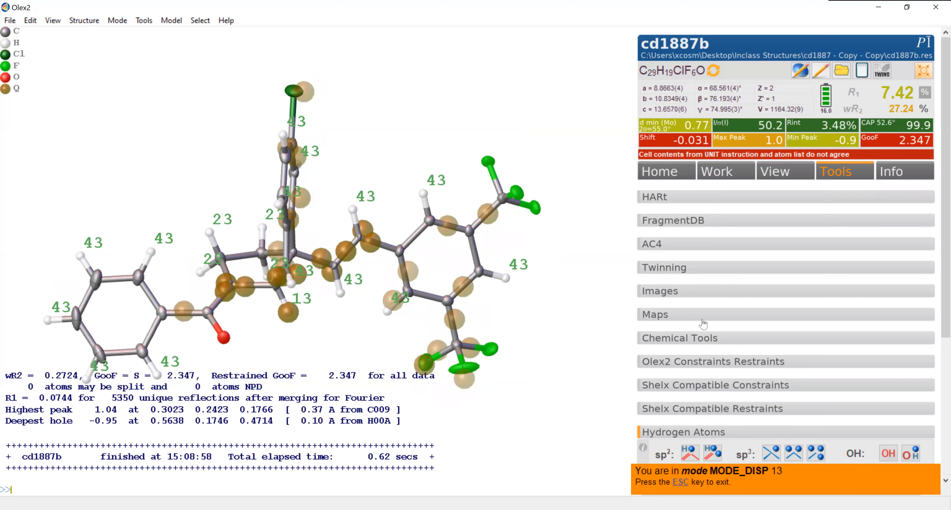
left_click(682, 482)
left_click(731, 179)
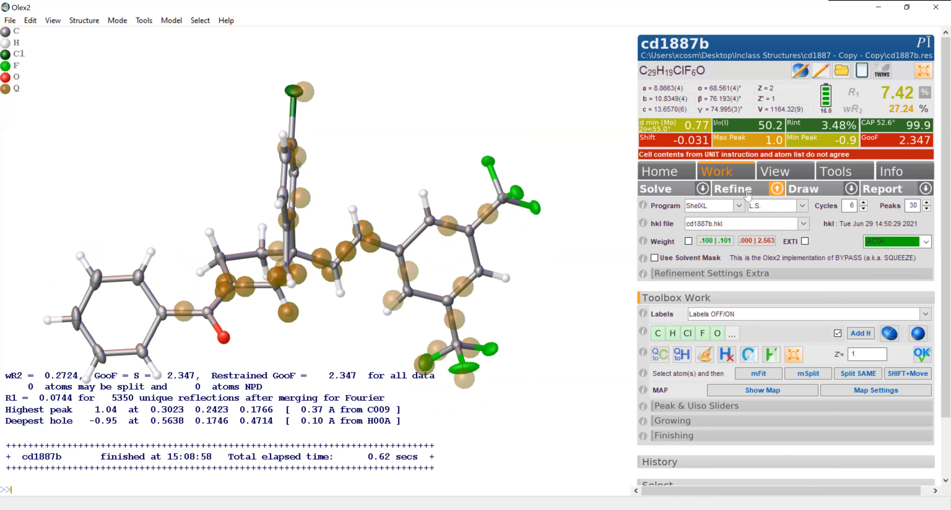
left_click(745, 191)
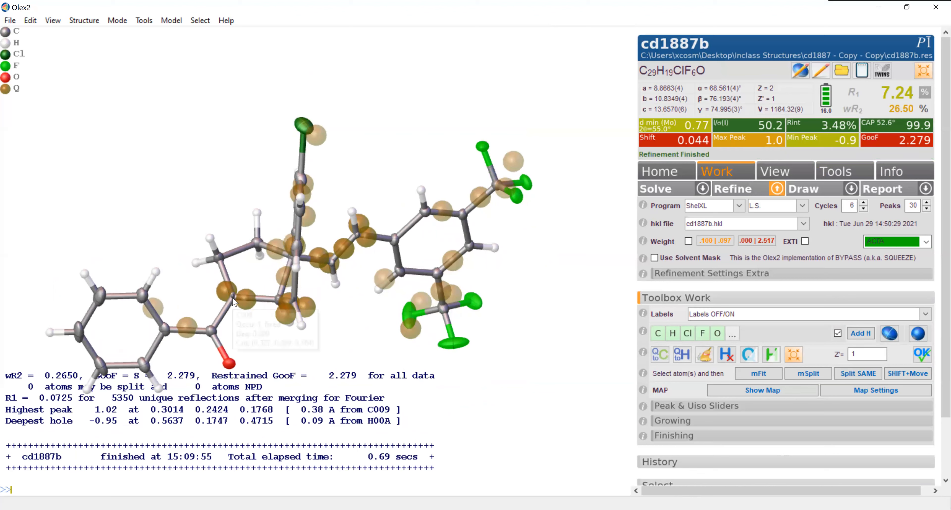
- Change the atom type of C009 from carbon to nitrogen and refine the model
mouse_move(233, 301)
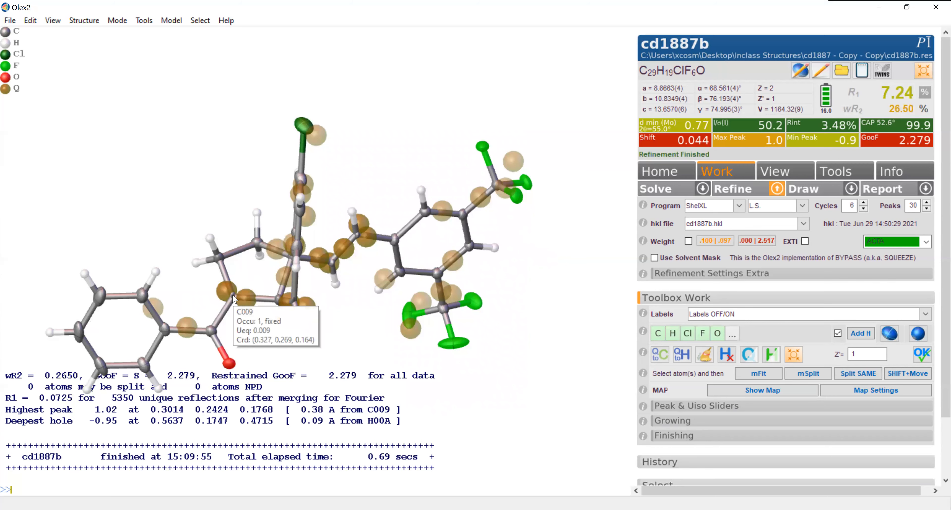
right_click(234, 299)
mouse_move(339, 115)
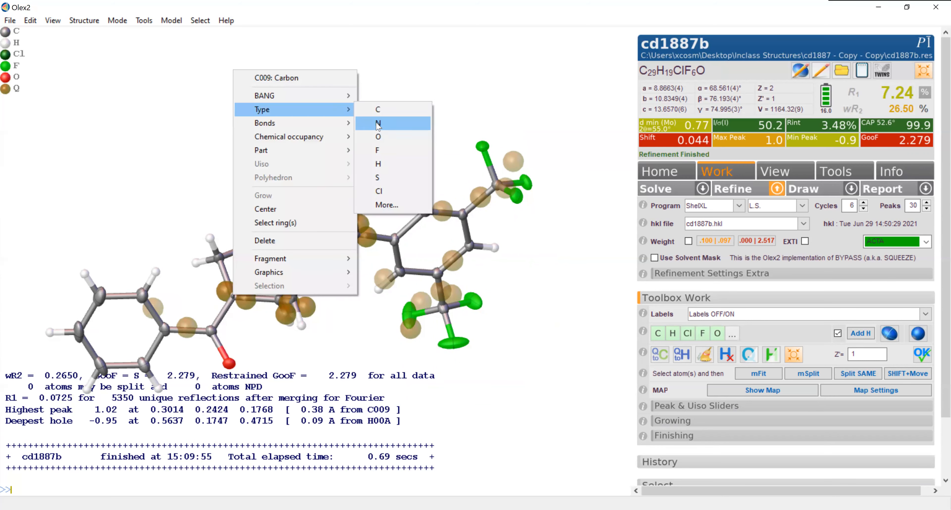
left_click(378, 125)
left_click_drag(237, 319, 258, 325)
left_click(745, 192)
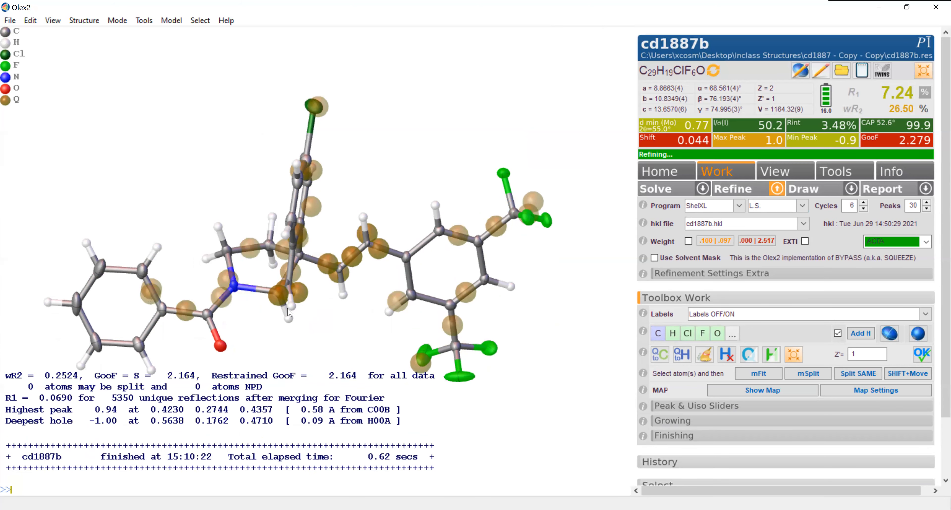
- Limit the displayed residual peaks to the strongest few and examine the structure around the nitrogen atom
left_click_drag(273, 284, 277, 333)
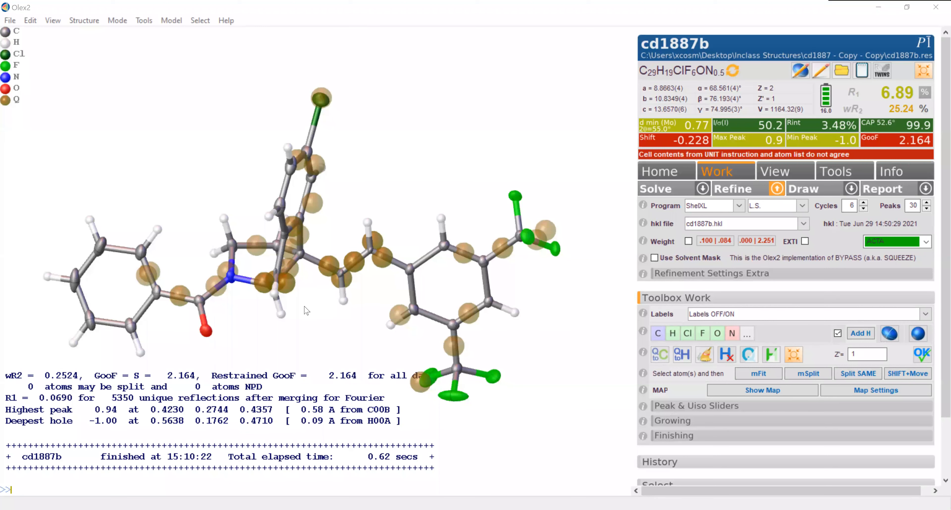
left_click_drag(305, 310, 324, 227)
scroll(324, 226, "down", 10)
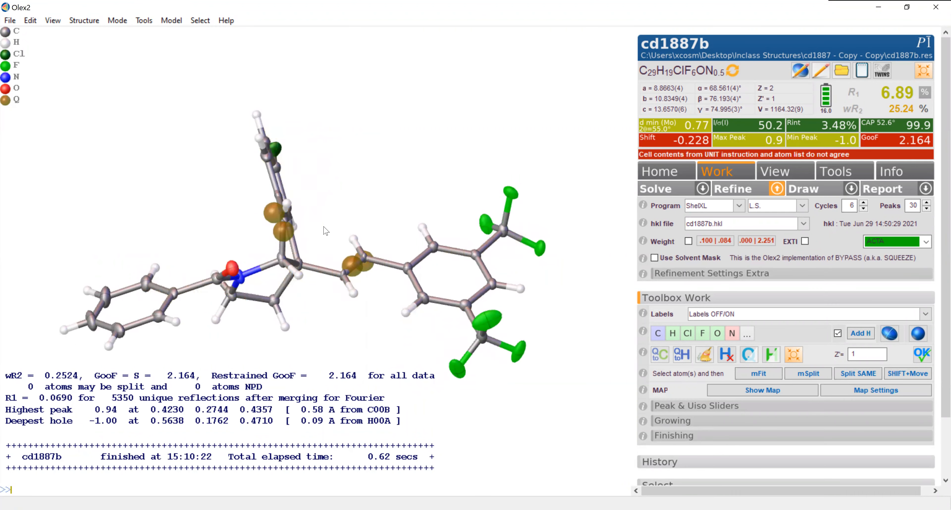
- Delete the hydrogen on ring carbon C00C in the five-membered ring and refine the model
left_click_drag(324, 226, 259, 257)
mouse_move(269, 257)
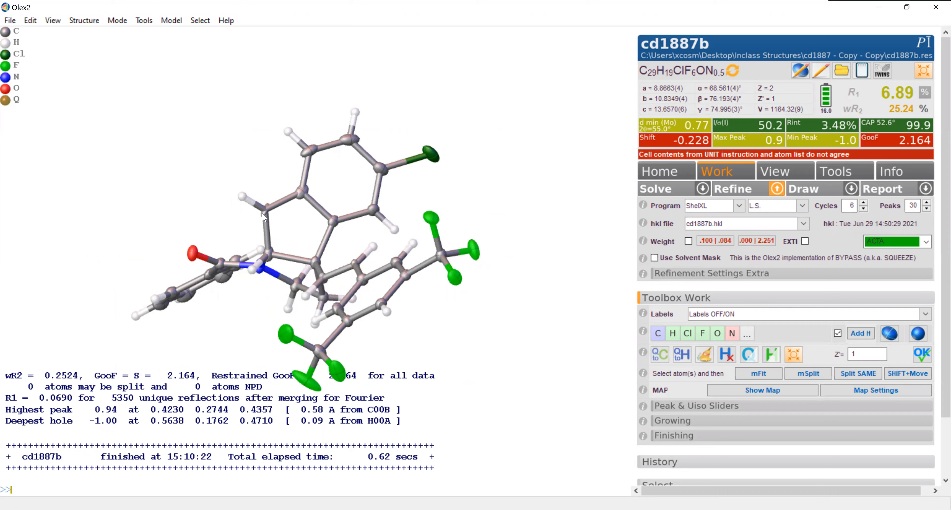
mouse_move(264, 217)
mouse_move(313, 261)
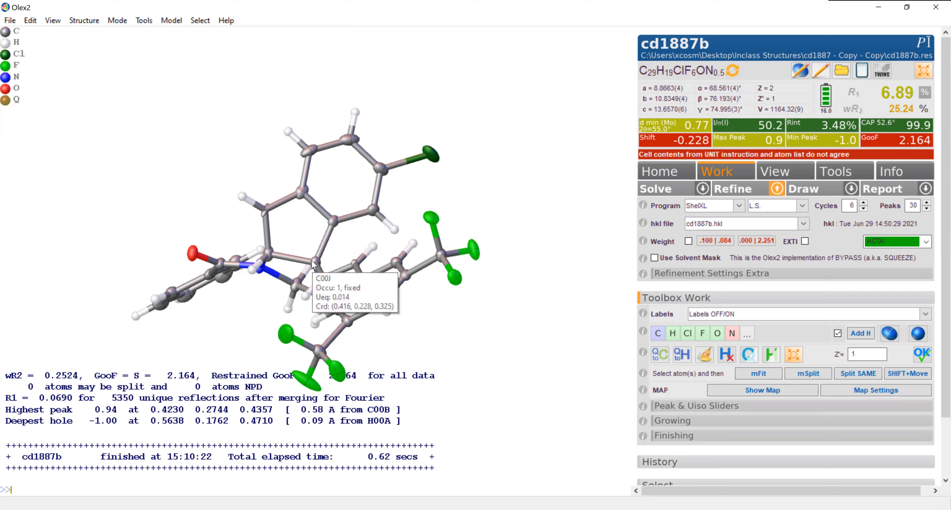
left_click_drag(313, 237, 267, 271)
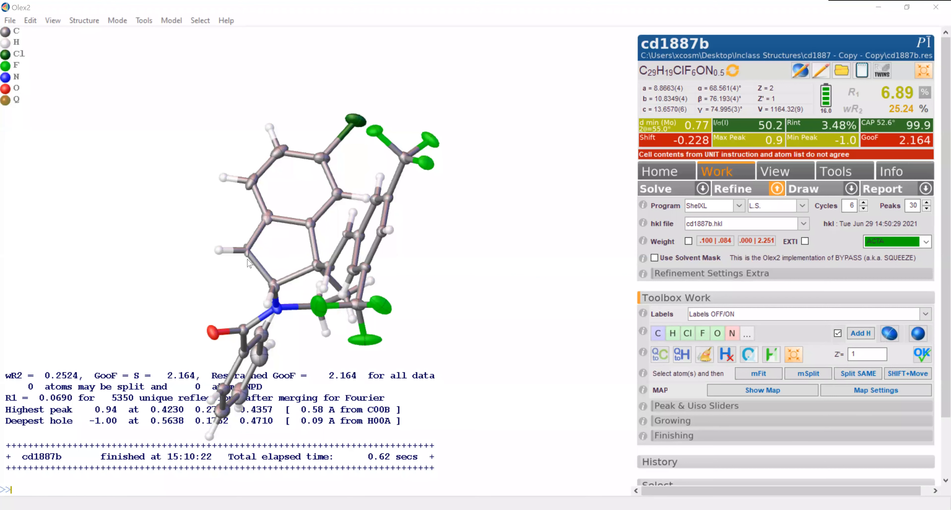
mouse_move(248, 261)
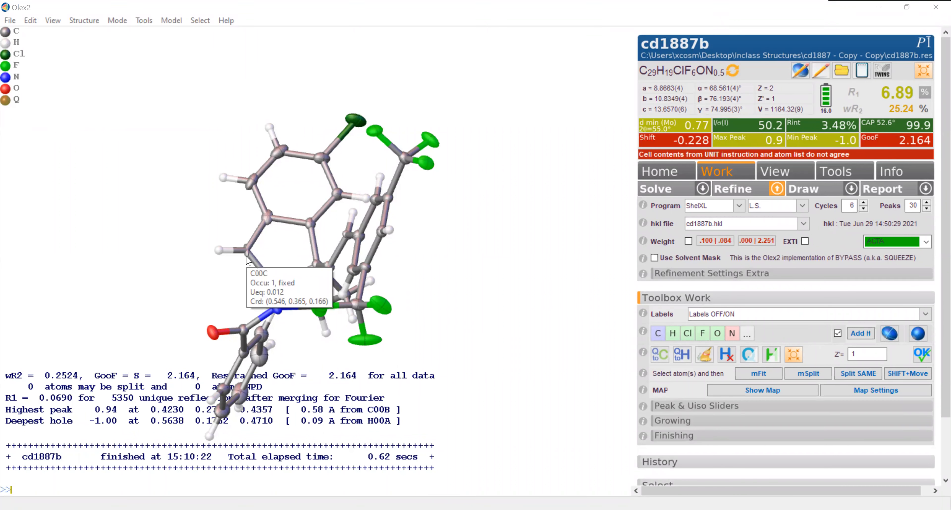
left_click(218, 251)
key("Delete")
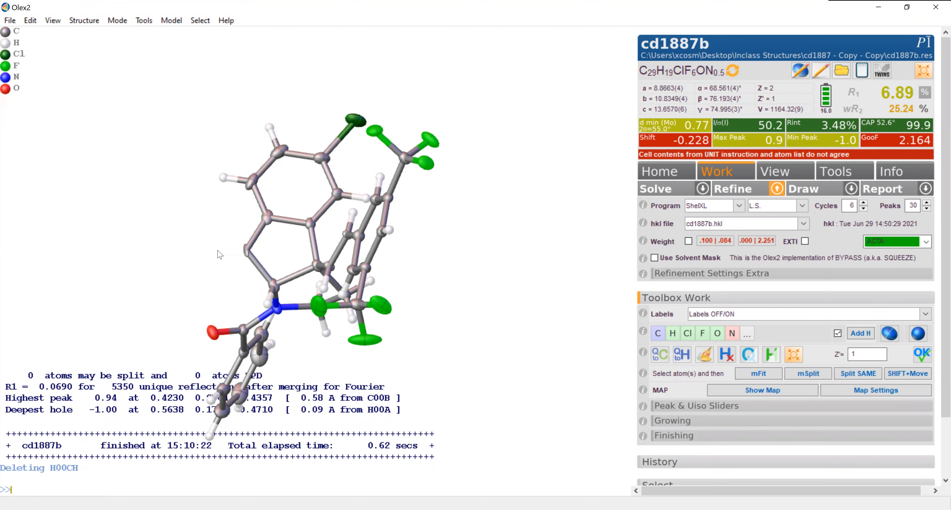
left_click(740, 197)
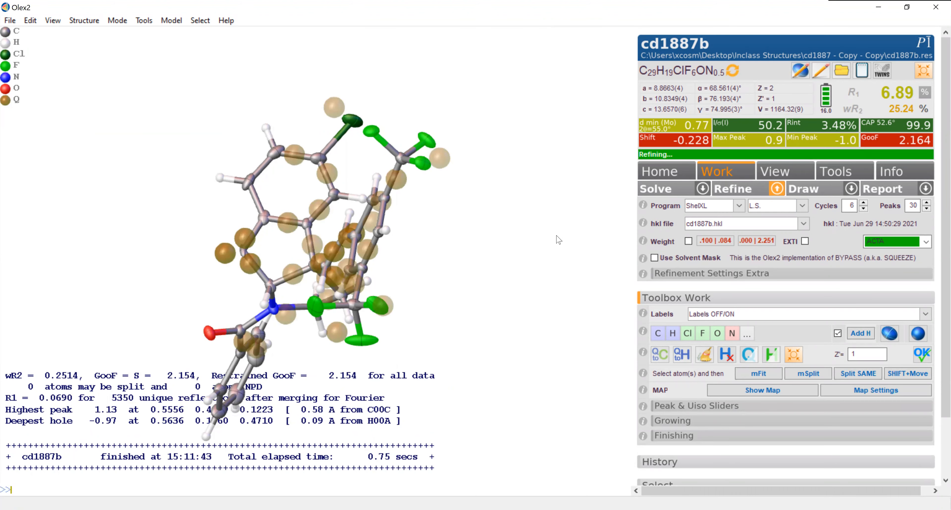
- Check the distances and angles around residual peak Q1 near C00C
left_click_drag(285, 271, 303, 204)
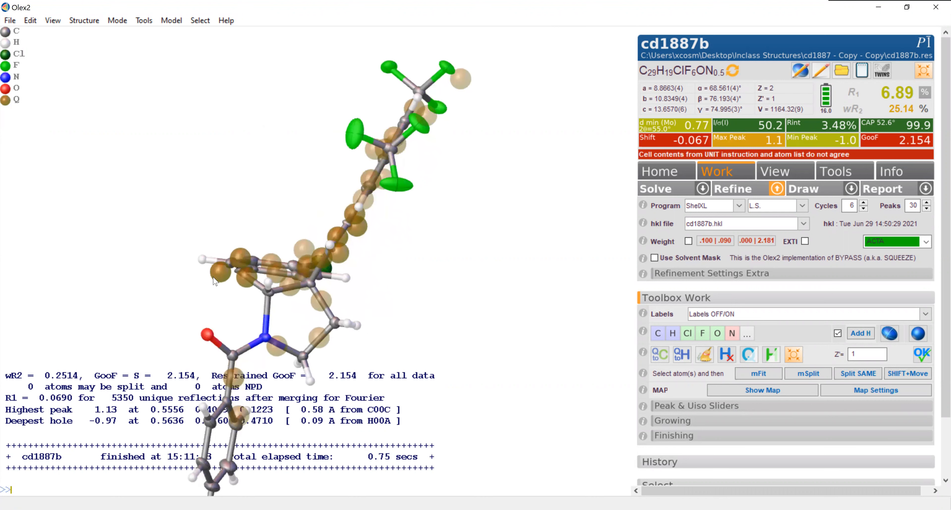
right_click(220, 274)
mouse_move(238, 302)
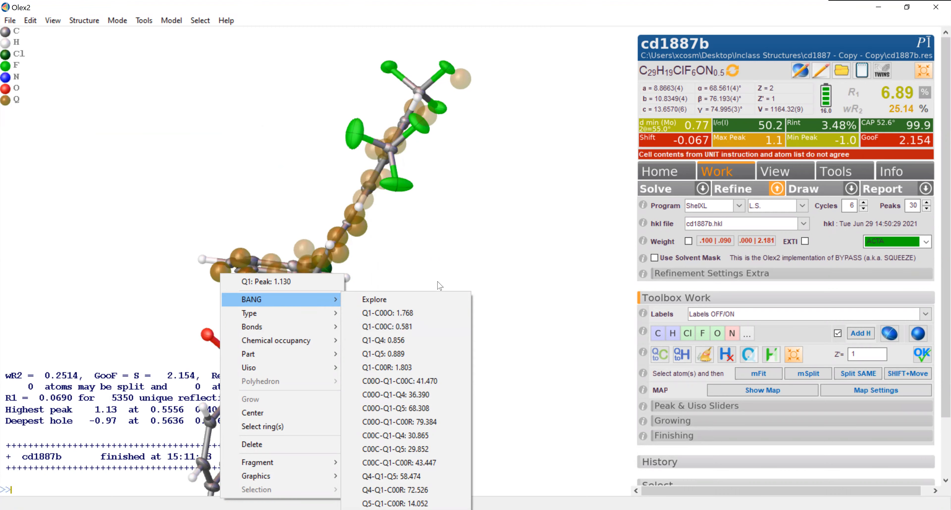
left_click_drag(445, 318, 360, 292)
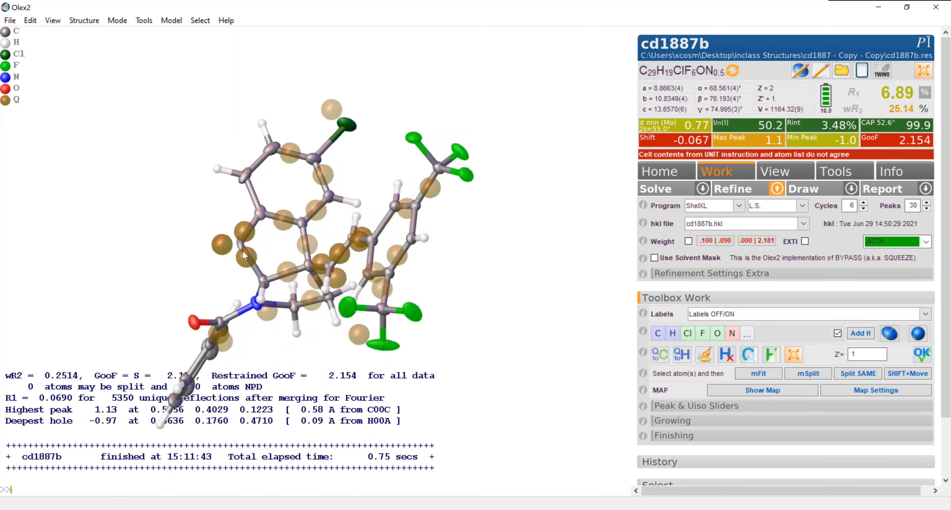
- Hide the residual peaks, change the atom type of C00C from carbon to nitrogen and refine the model
scroll(242, 250, "down", 10)
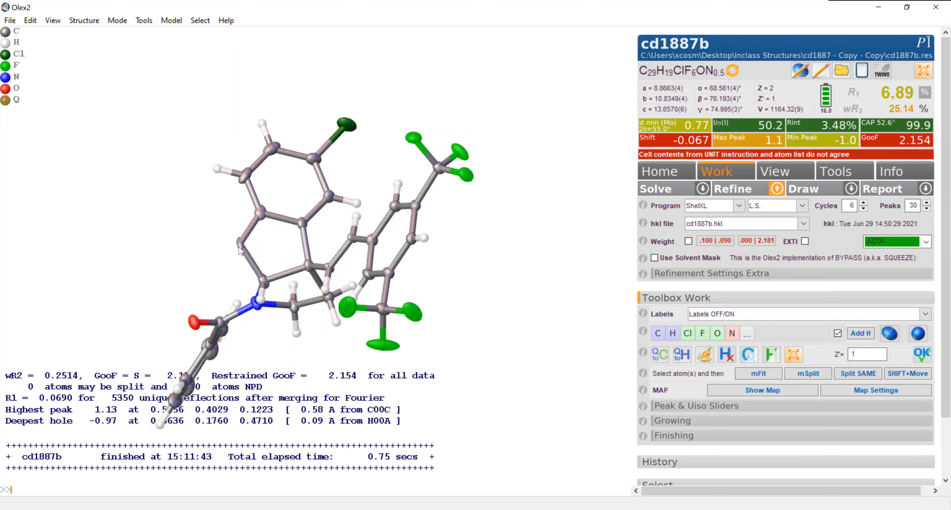
right_click(239, 245)
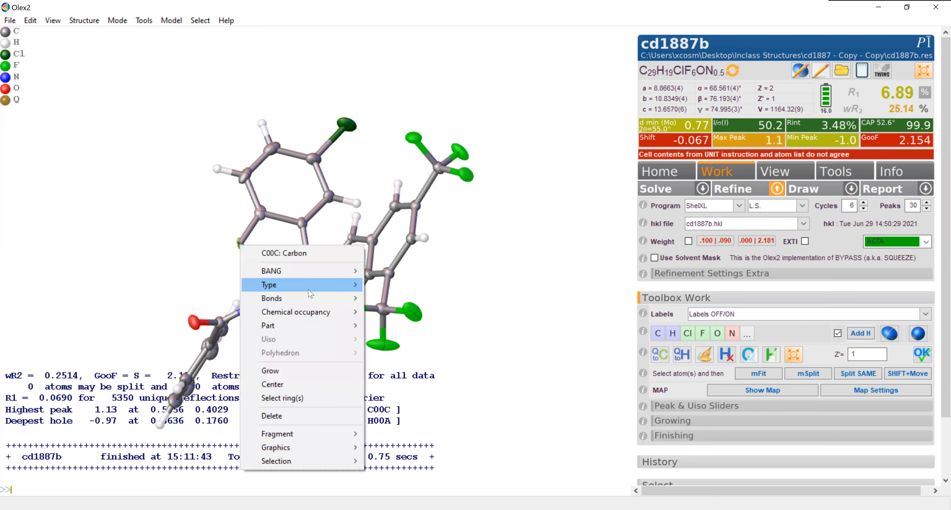
mouse_move(310, 288)
left_click(384, 298)
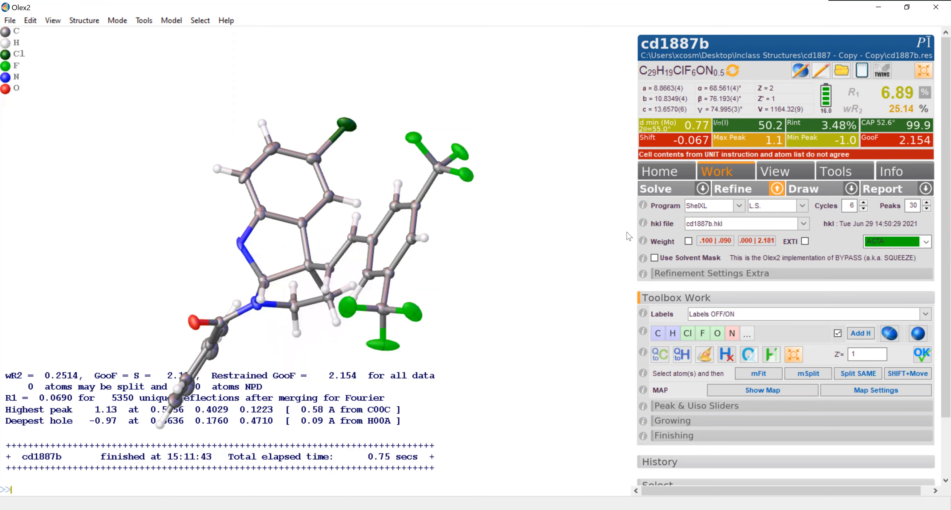
left_click_drag(550, 261, 550, 238)
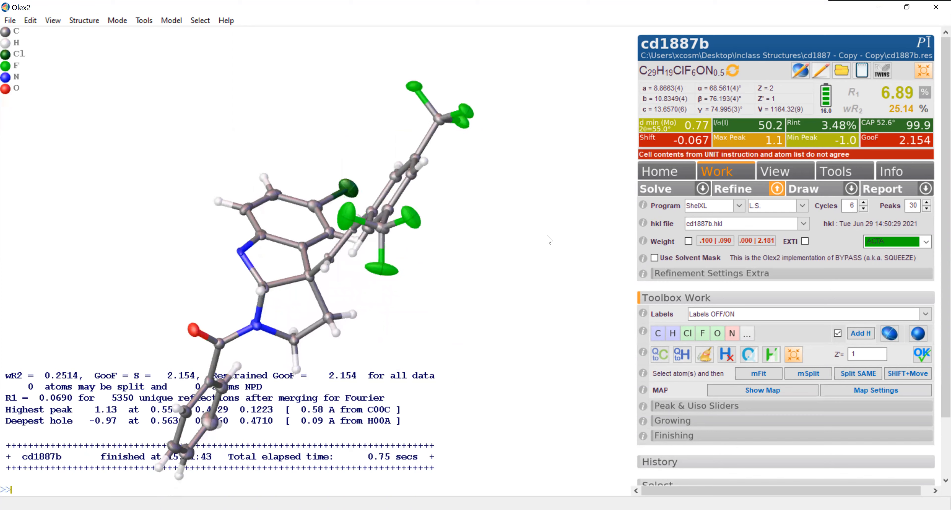
left_click(736, 190)
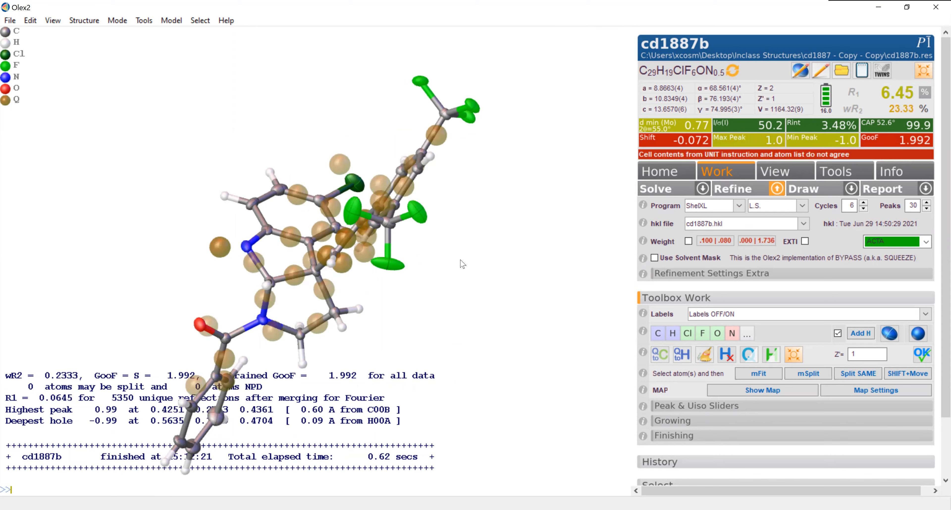
- Check the distances and angles around residual peak Q3 next to ring nitrogen N00C
left_click_drag(246, 249, 236, 244)
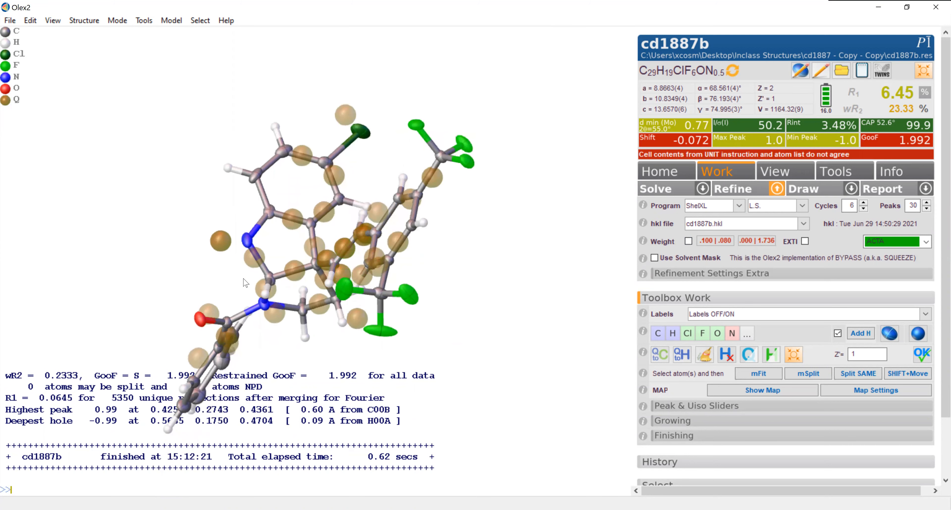
right_click(219, 249)
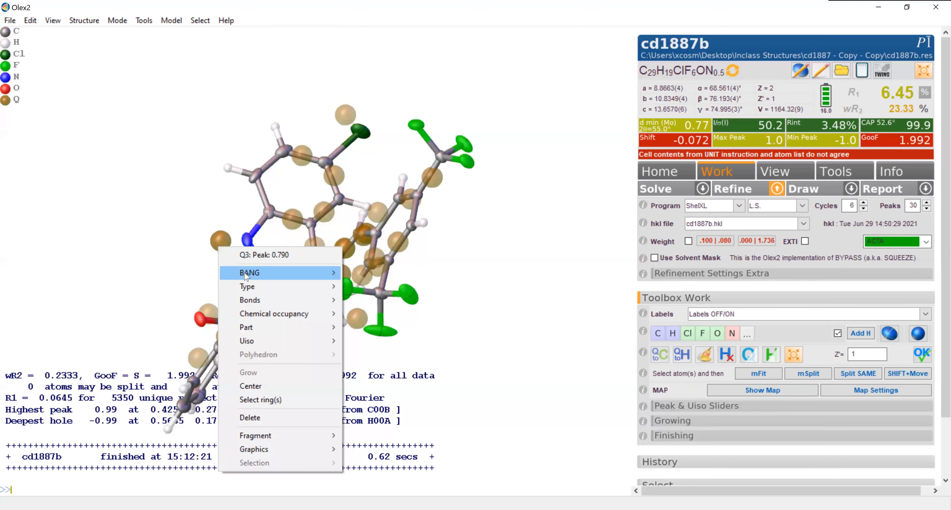
mouse_move(246, 276)
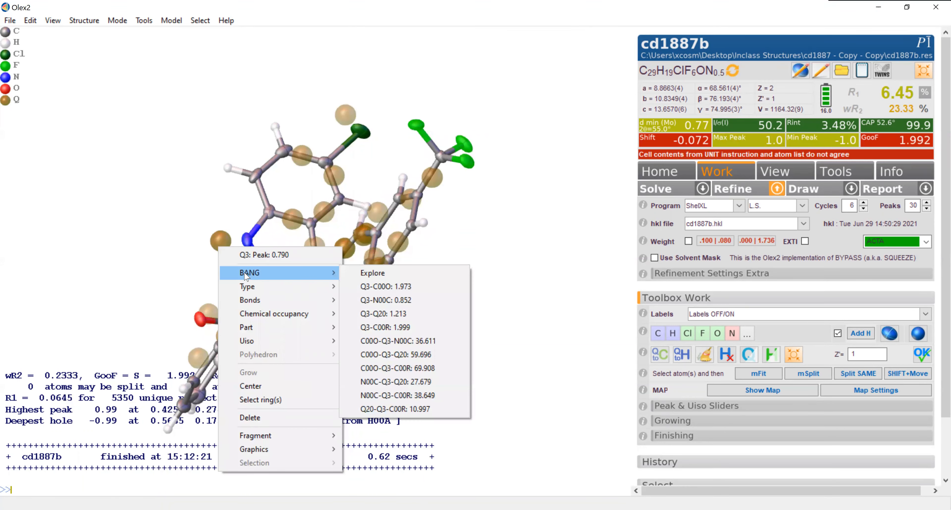
left_click(246, 245)
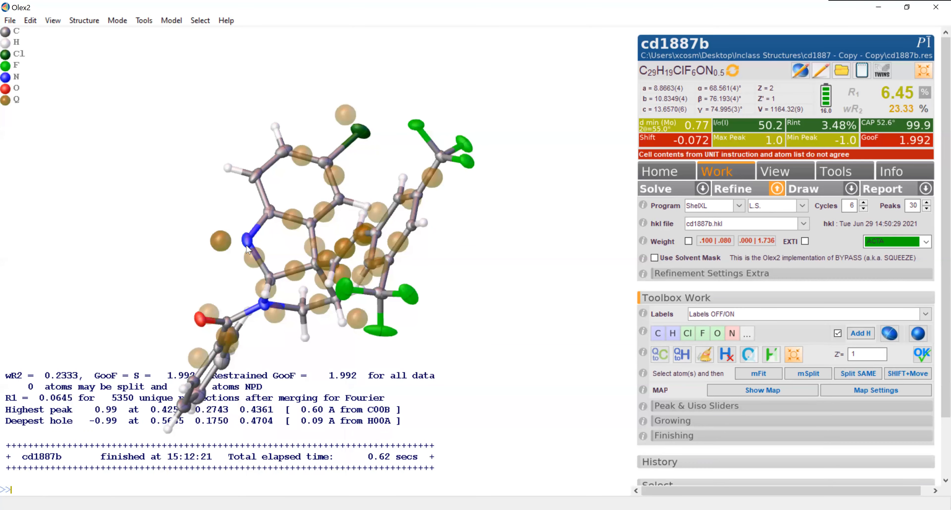
mouse_move(246, 245)
left_click_drag(256, 274, 254, 250)
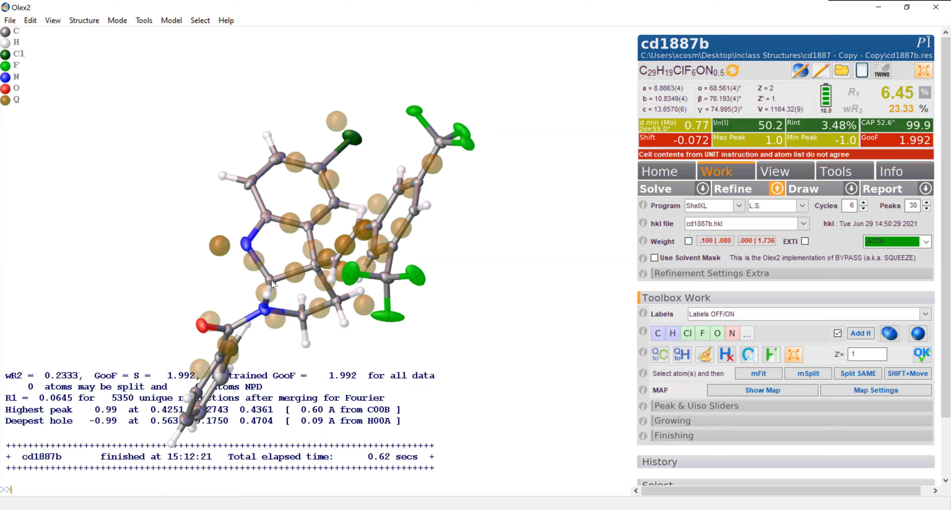
- Assign residual peak Q3 beside ring nitrogen N00C as hydrogen and refine the model
right_click(219, 248)
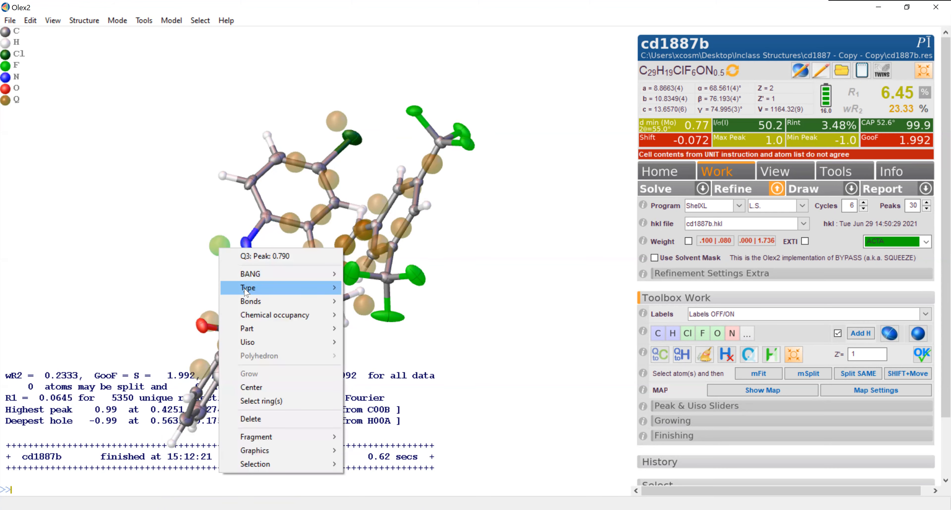
left_click(373, 343)
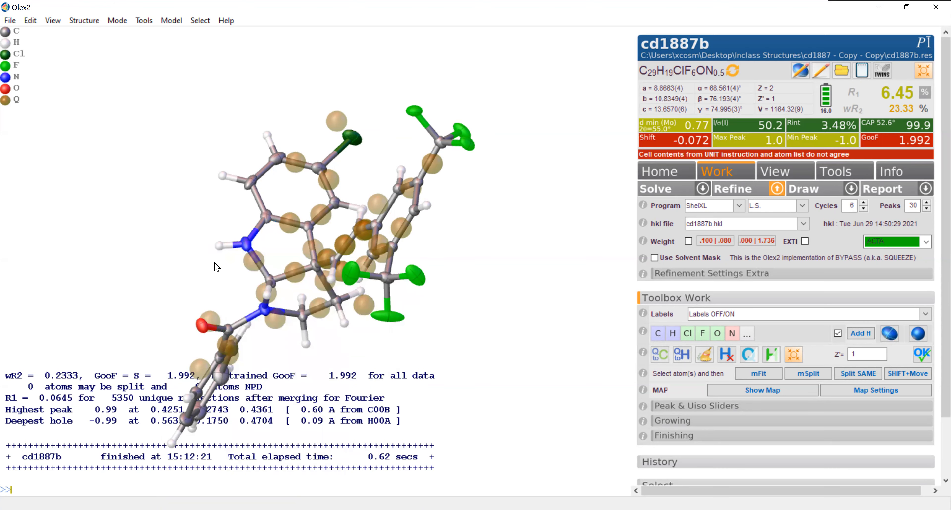
left_click_drag(245, 217, 246, 210)
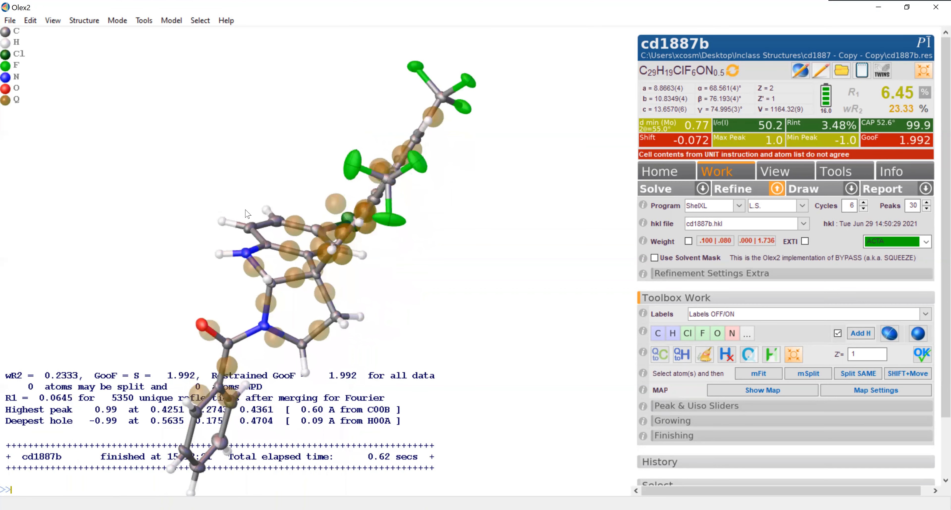
left_click(732, 189)
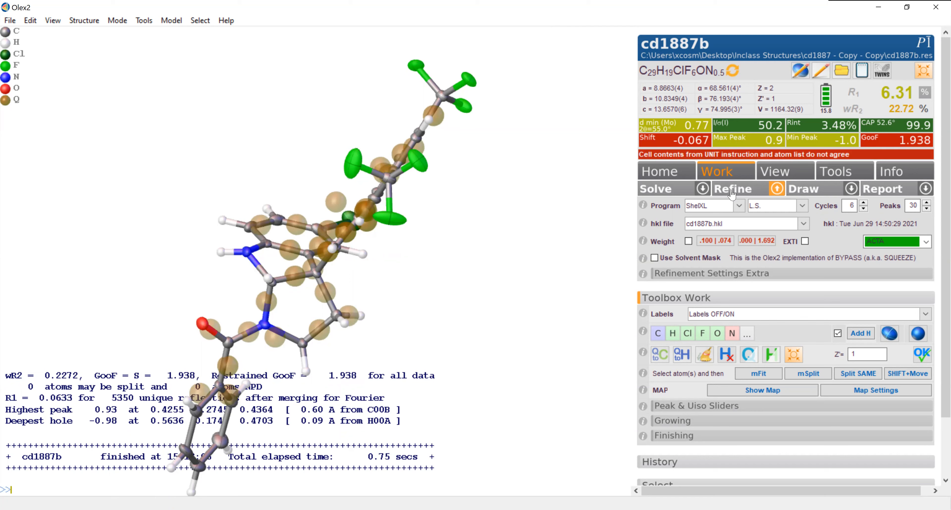
- Set the Uiso of the N–H hydrogen H00C to 1.2x and refine the model
left_click_drag(516, 325, 428, 365)
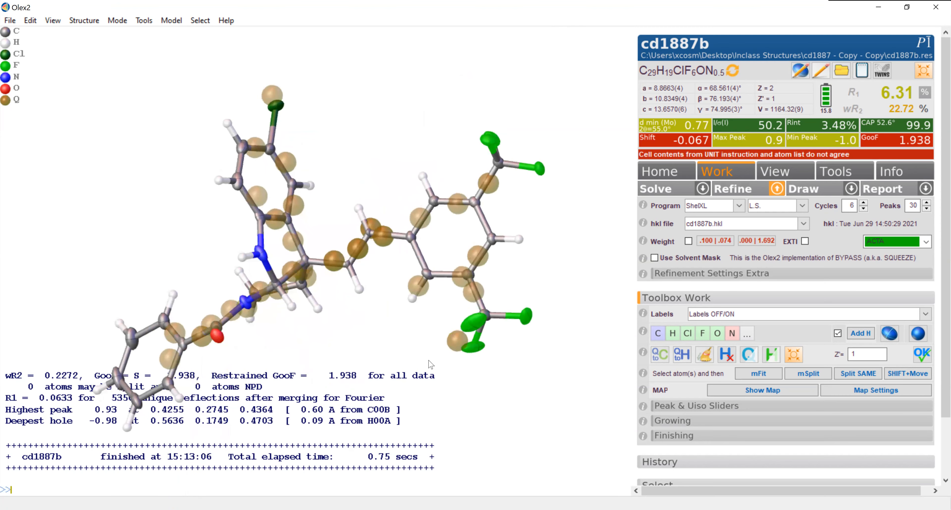
scroll(428, 360, "down", 5)
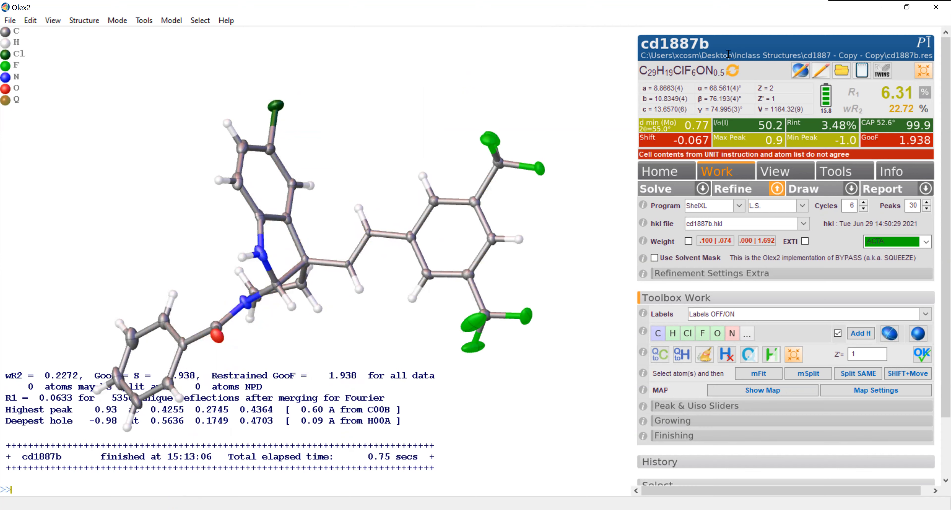
left_click_drag(216, 233, 198, 231)
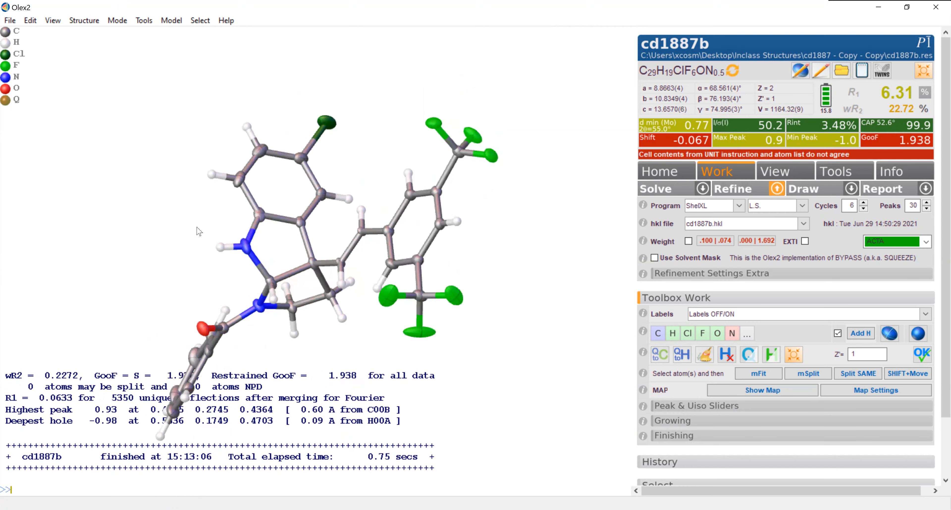
mouse_move(221, 251)
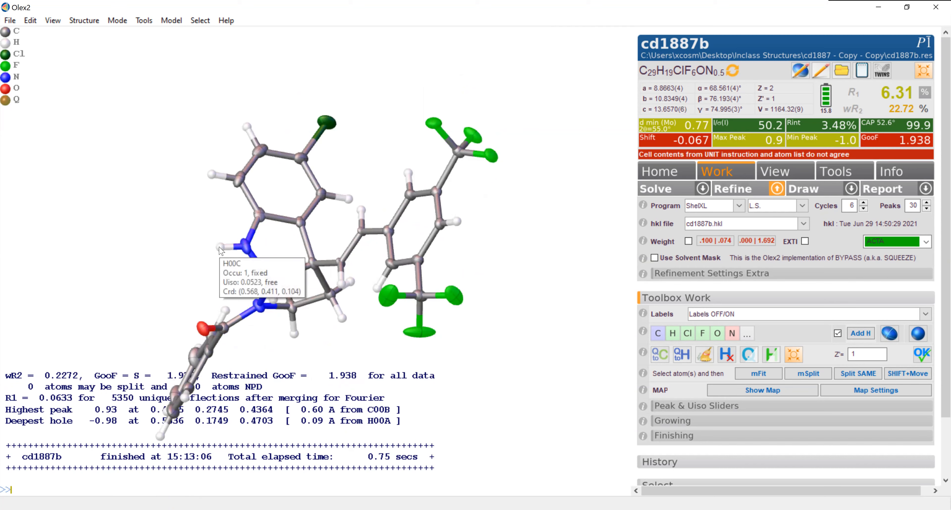
right_click(220, 250)
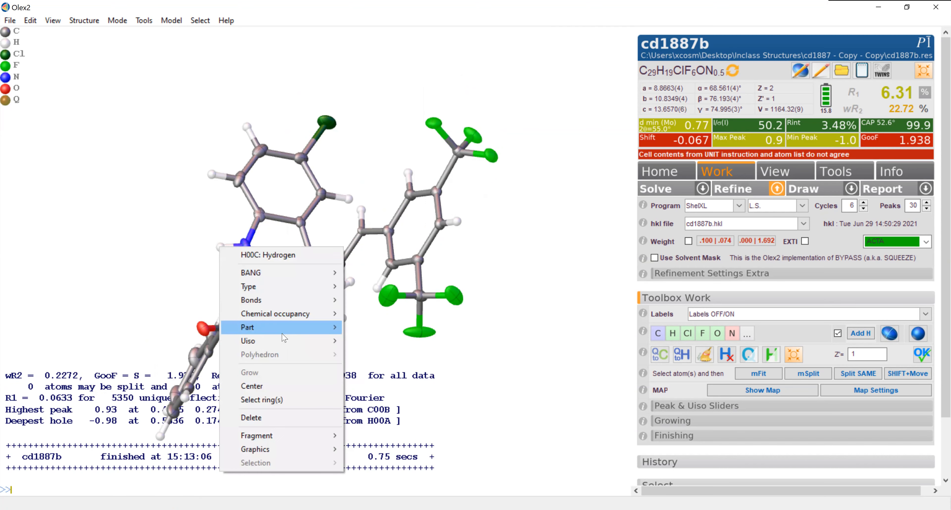
mouse_move(285, 341)
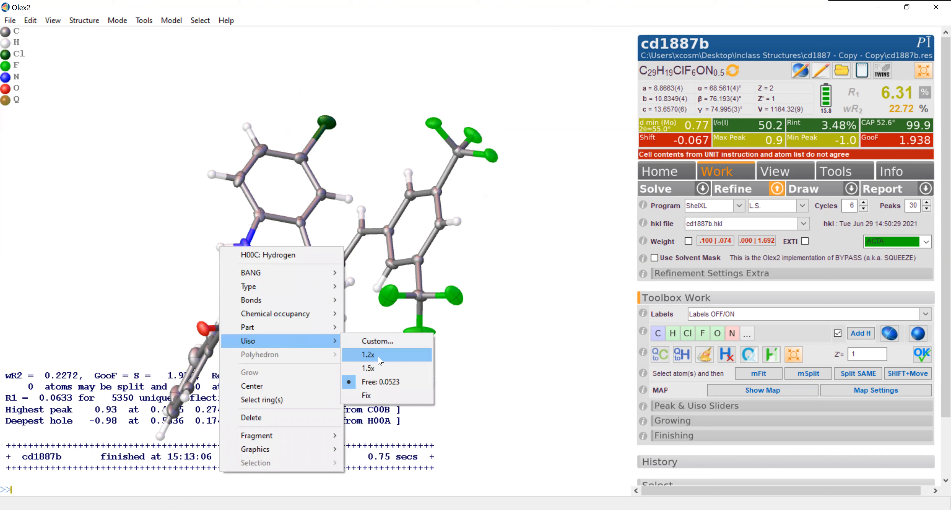
left_click(380, 356)
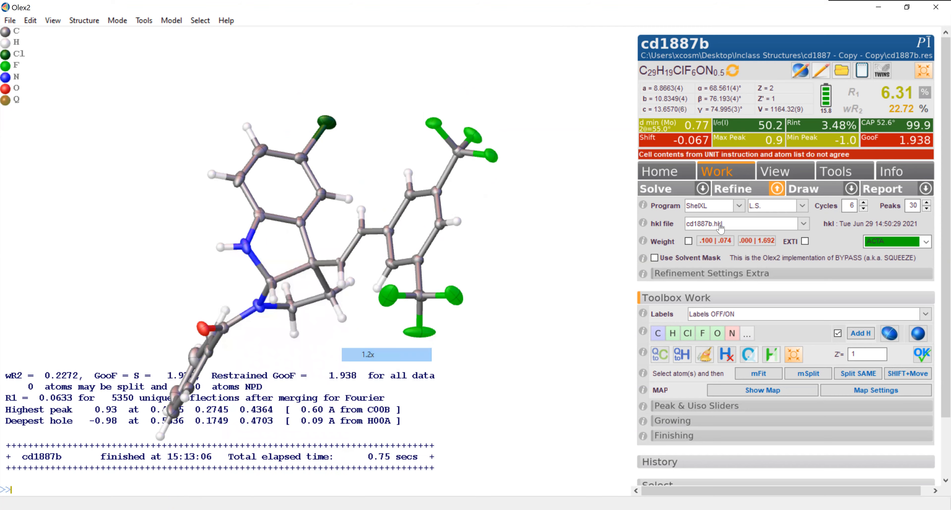
left_click(736, 190)
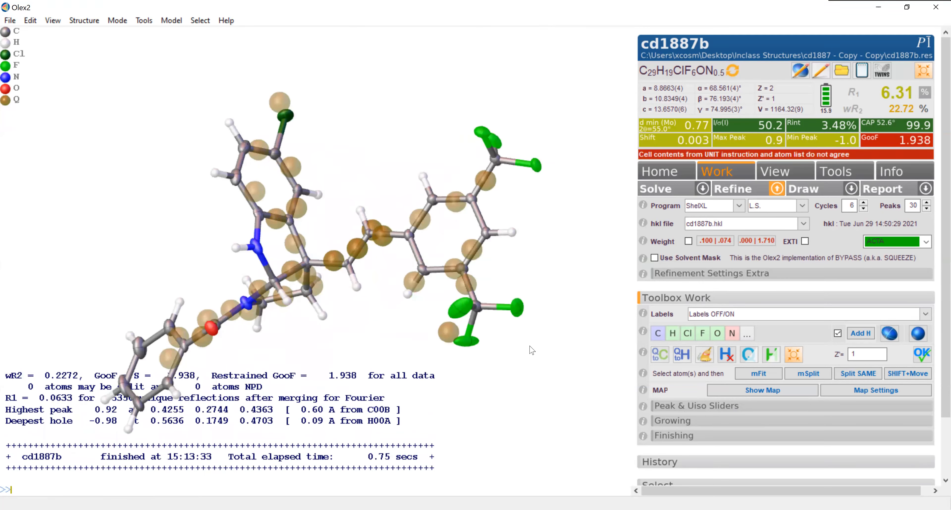
- Reduce the displayed residual peaks to the strongest ones and examine those along the chain leading to the bis-CF3 phenyl ring
left_click_drag(529, 346, 527, 360)
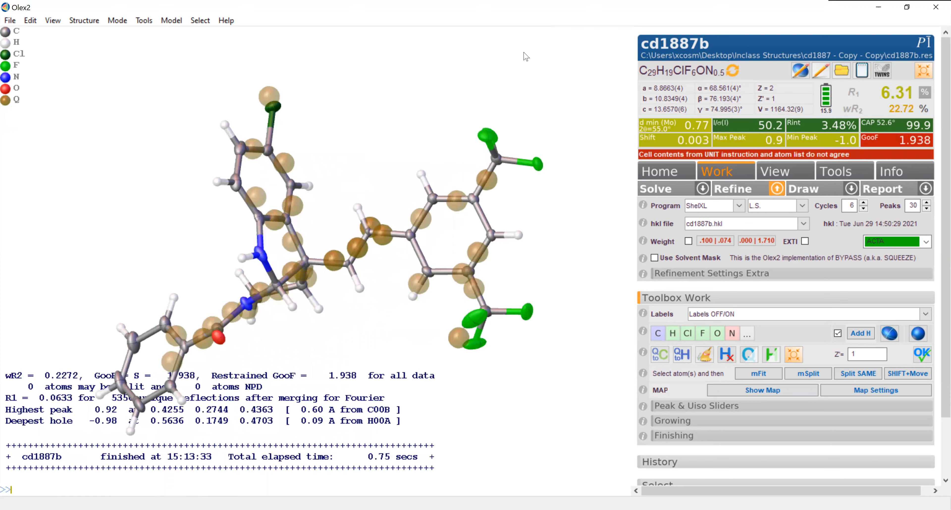
mouse_move(472, 297)
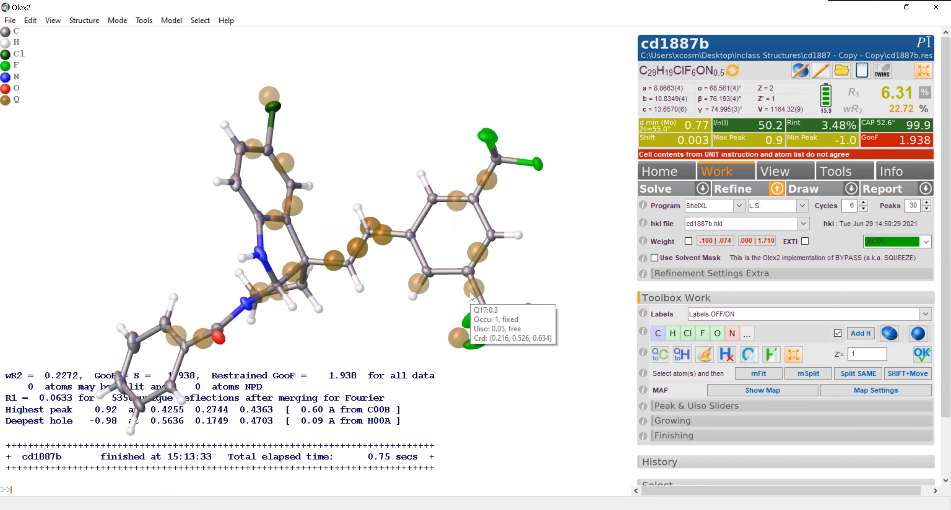
scroll(470, 293, "down", 10)
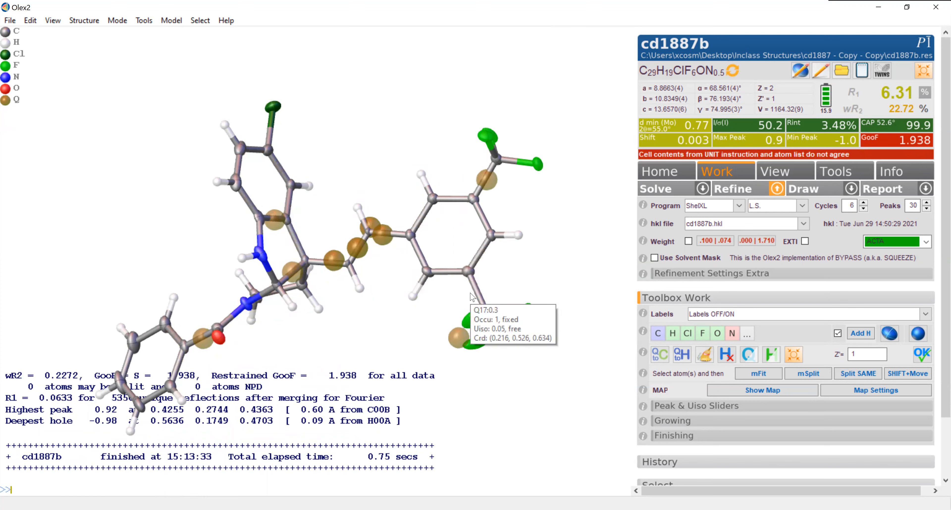
scroll(472, 297, "down", 3)
scroll(472, 296, "down", 1)
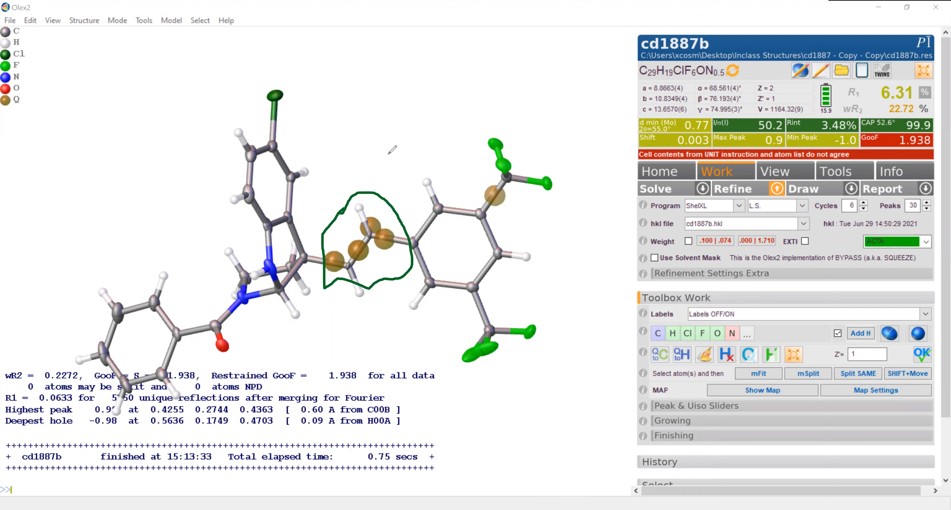
- Delete hydrogens H00A and H00B from the two-atom chain leading to the bis-CF3 phenyl ring and refine the model
left_click_drag(394, 188, 392, 134)
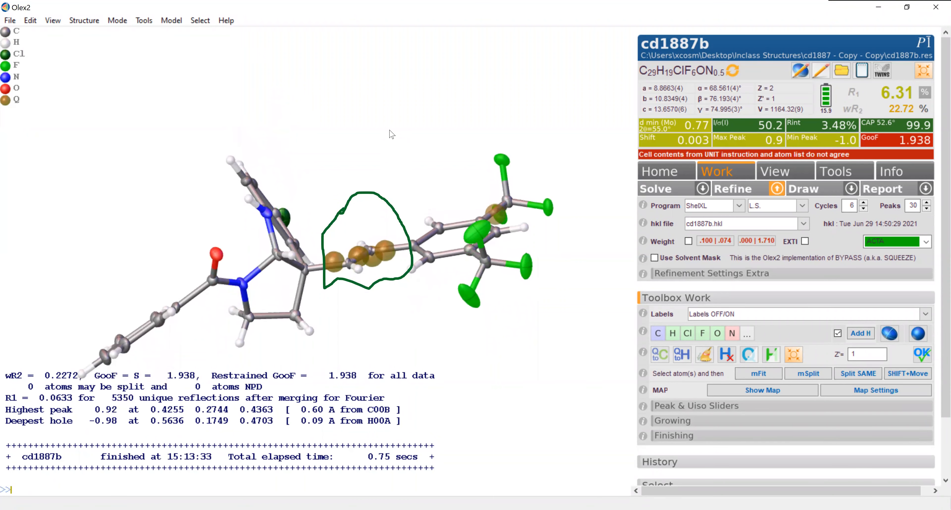
mouse_move(370, 231)
left_mouse_down()
mouse_move(375, 190)
mouse_move(370, 292)
left_mouse_up()
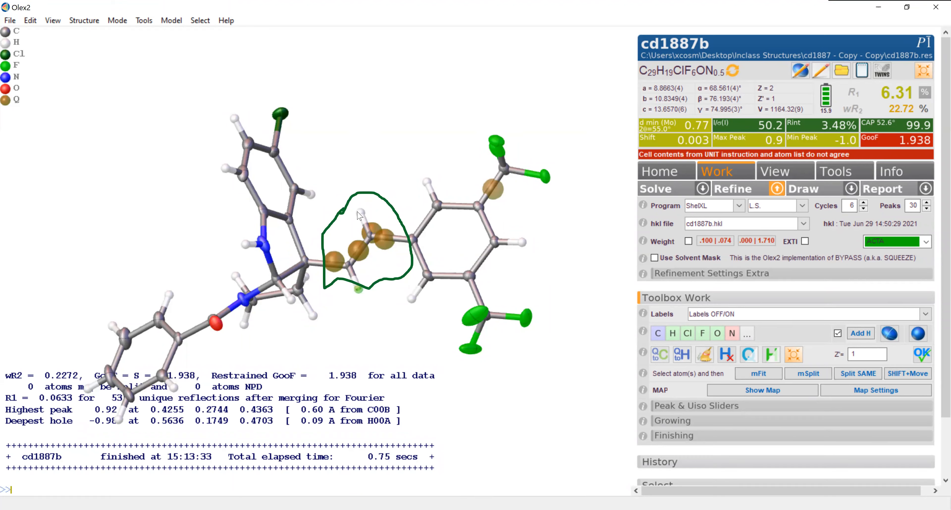
mouse_move(361, 214)
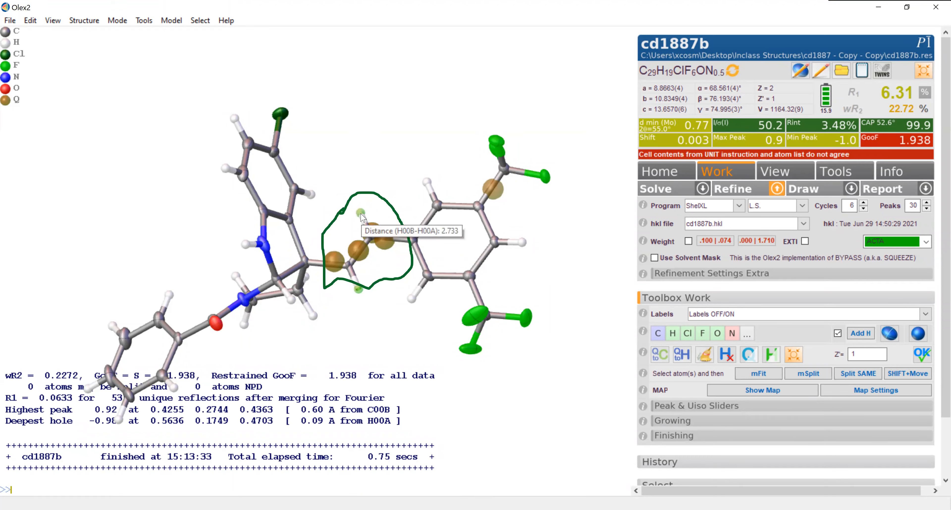
key("Delete")
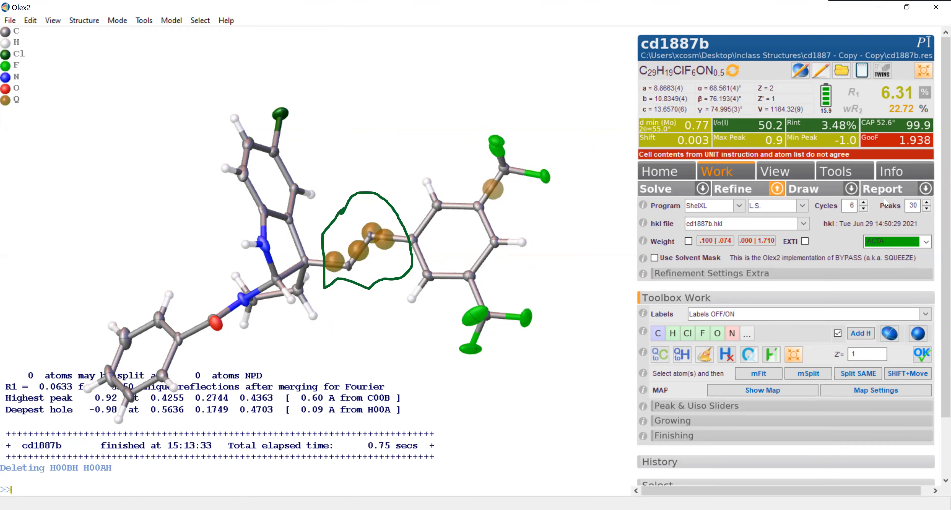
left_click(753, 193)
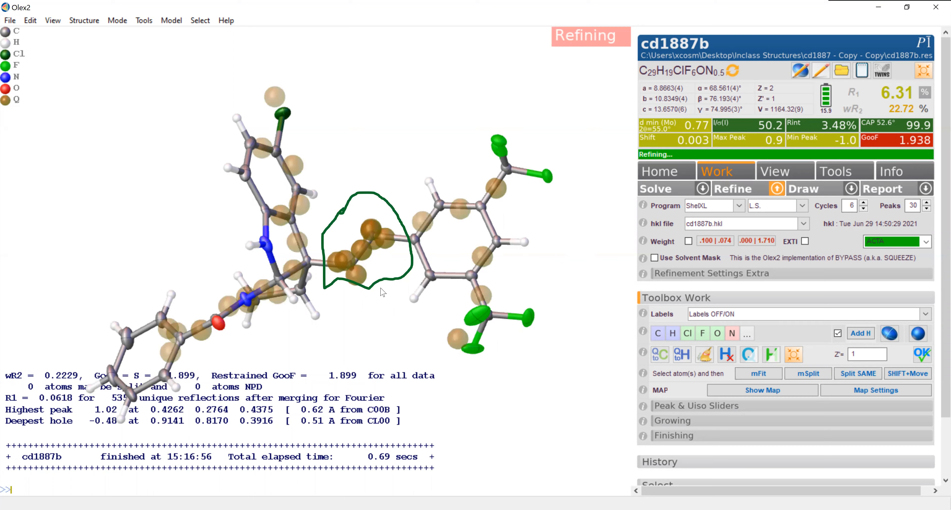
- Change the two chain atoms C00A and C00B from carbon to nitrogen and refine the model
mouse_move(378, 278)
left_mouse_down()
mouse_move(406, 332)
mouse_move(385, 242)
mouse_move(402, 195)
mouse_move(410, 302)
mouse_move(401, 252)
mouse_move(388, 284)
mouse_move(379, 265)
left_mouse_up()
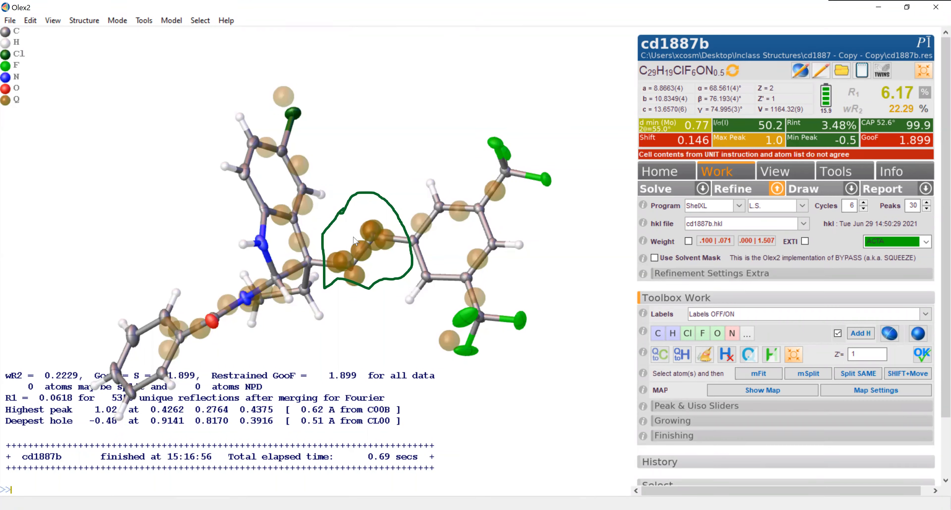
mouse_move(355, 239)
left_mouse_down()
mouse_move(395, 256)
mouse_move(370, 264)
mouse_move(369, 245)
left_mouse_up()
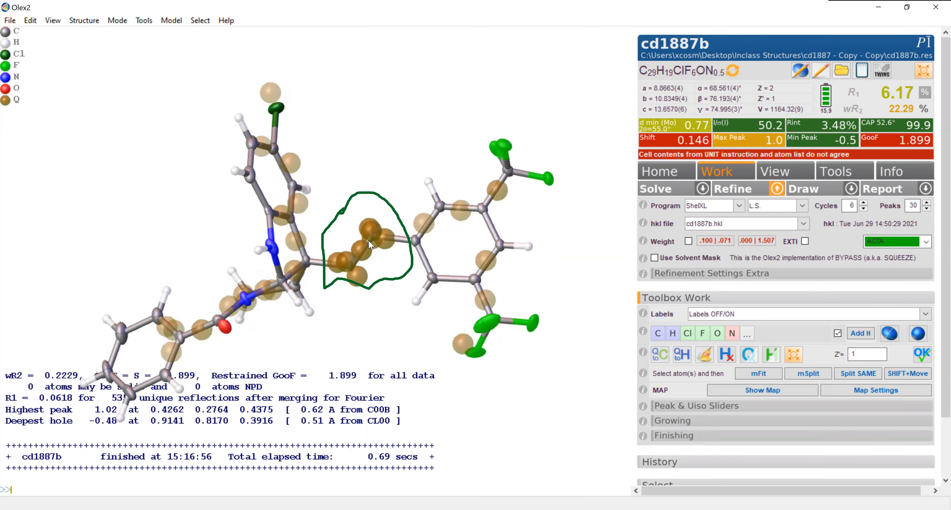
scroll(369, 241, "down", 15)
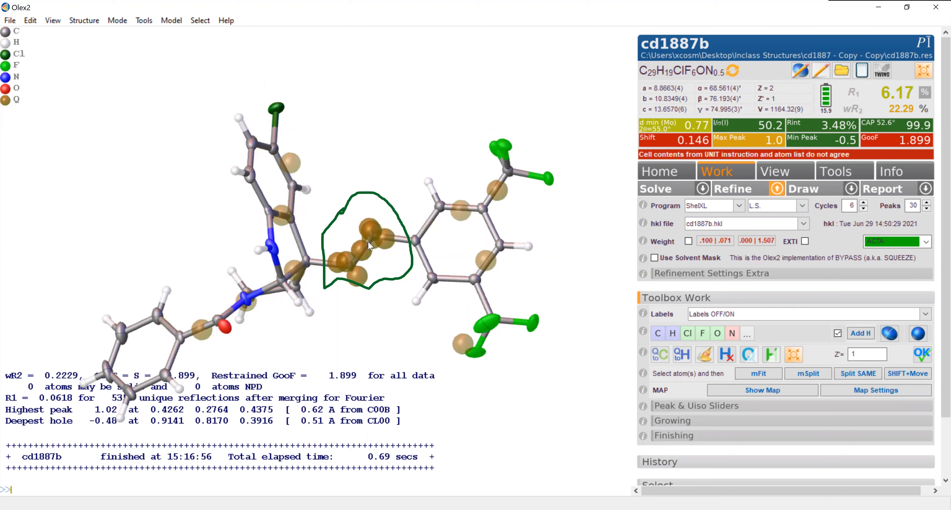
right_click(352, 271)
mouse_move(387, 295)
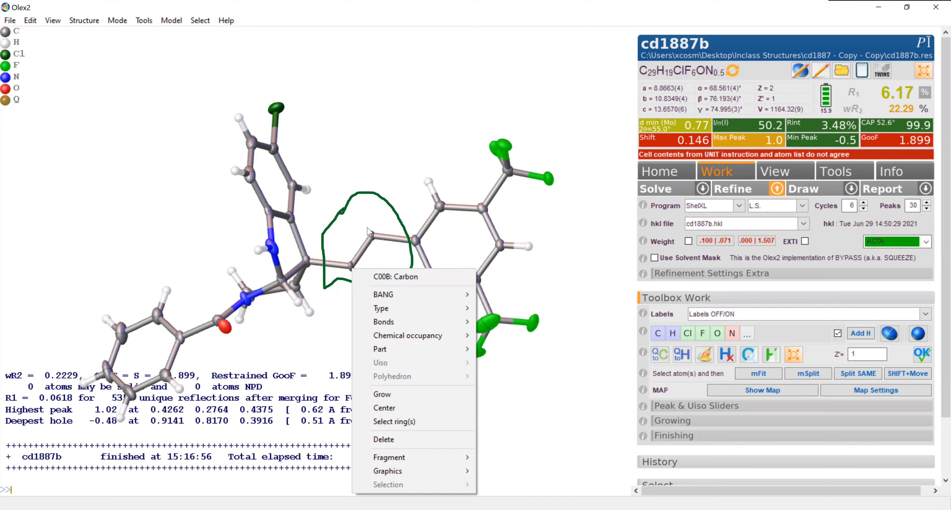
left_click(379, 217)
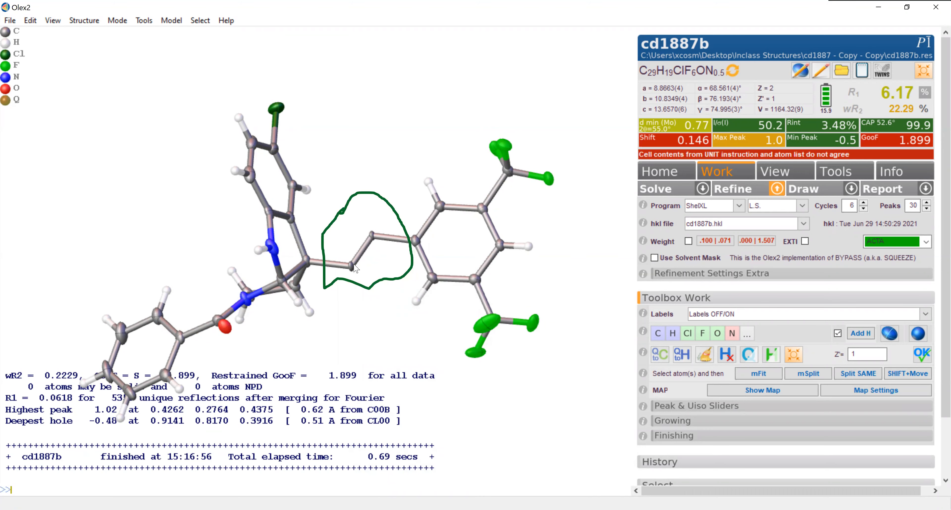
mouse_move(354, 271)
mouse_move(373, 239)
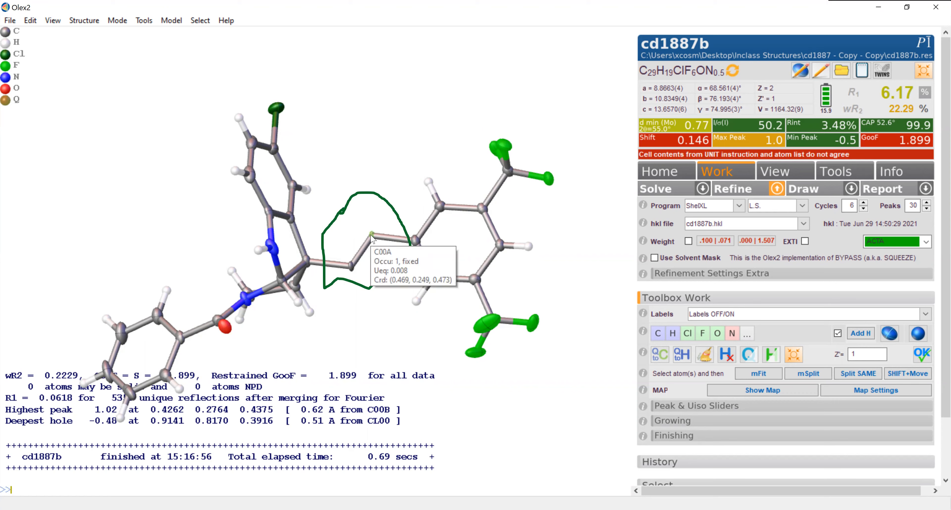
right_click(353, 269)
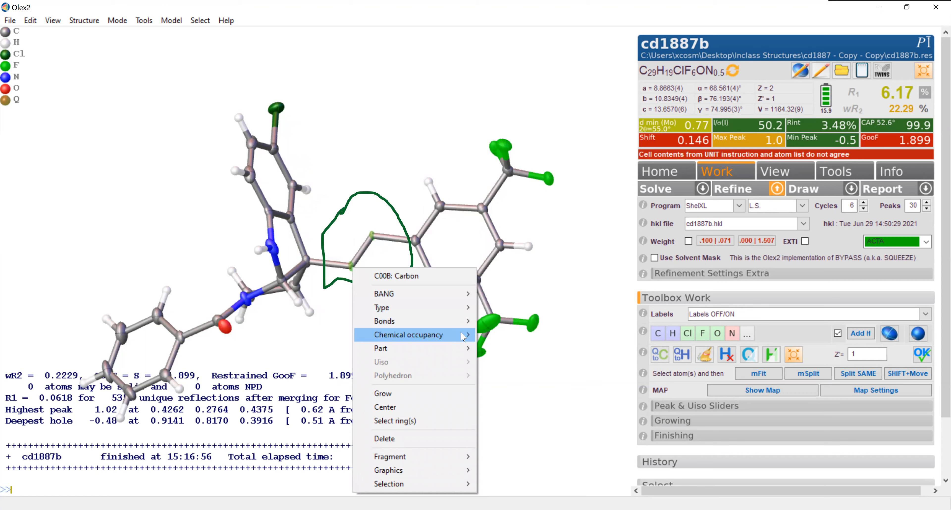
mouse_move(451, 308)
left_click(512, 324)
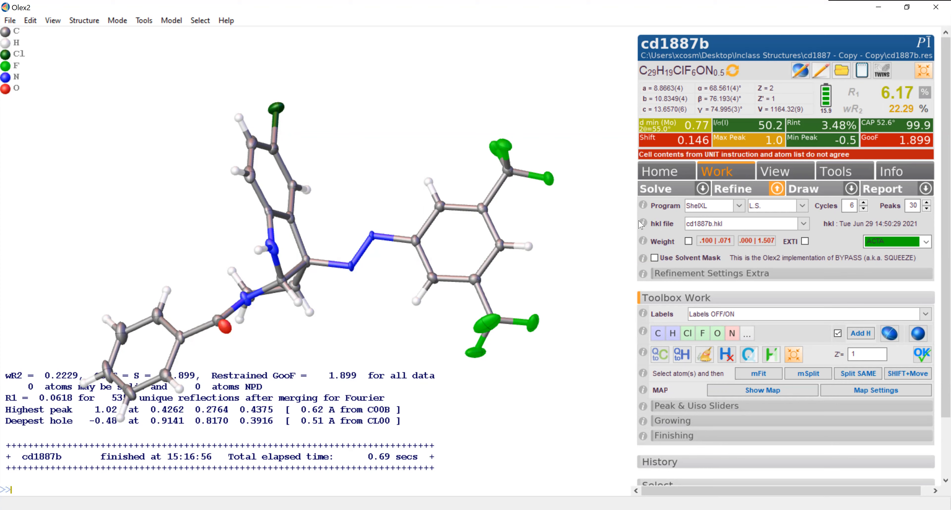
left_click(737, 190)
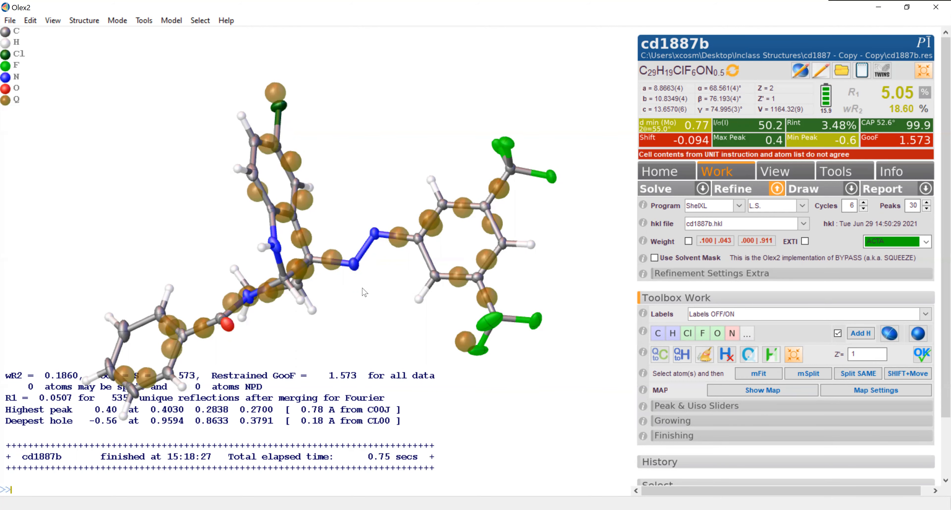
- Update the cell contents formula from the current atom list and refine the model
mouse_move(356, 353)
left_mouse_down()
mouse_move(373, 366)
mouse_move(362, 358)
left_mouse_up()
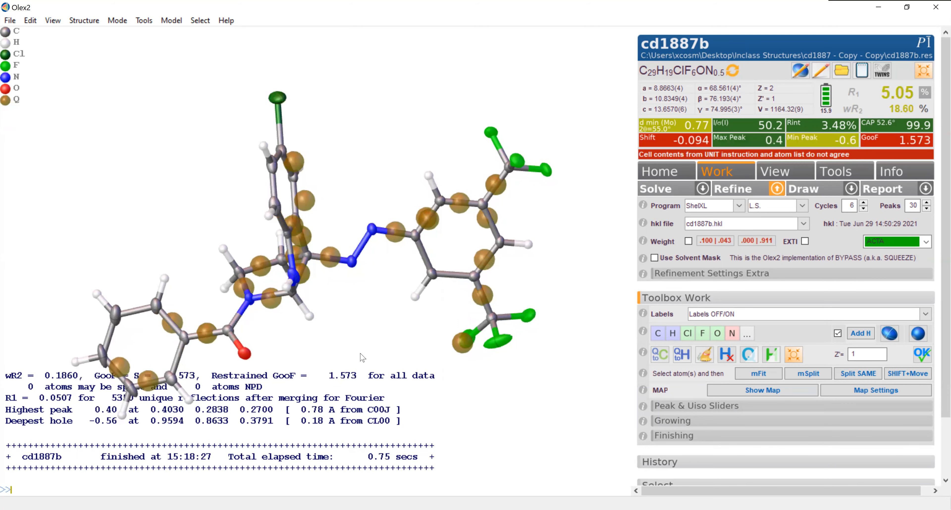
scroll(360, 357, "down", 10, "ctrl")
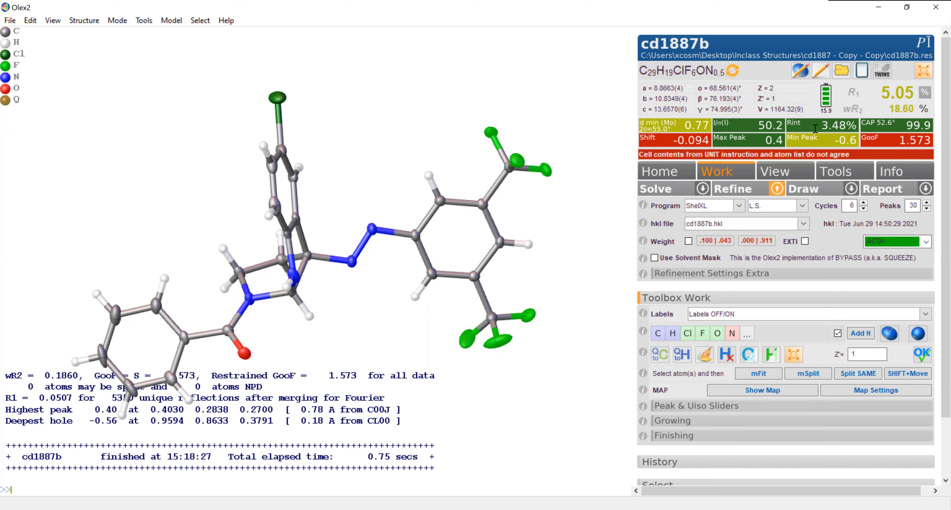
left_click(733, 72)
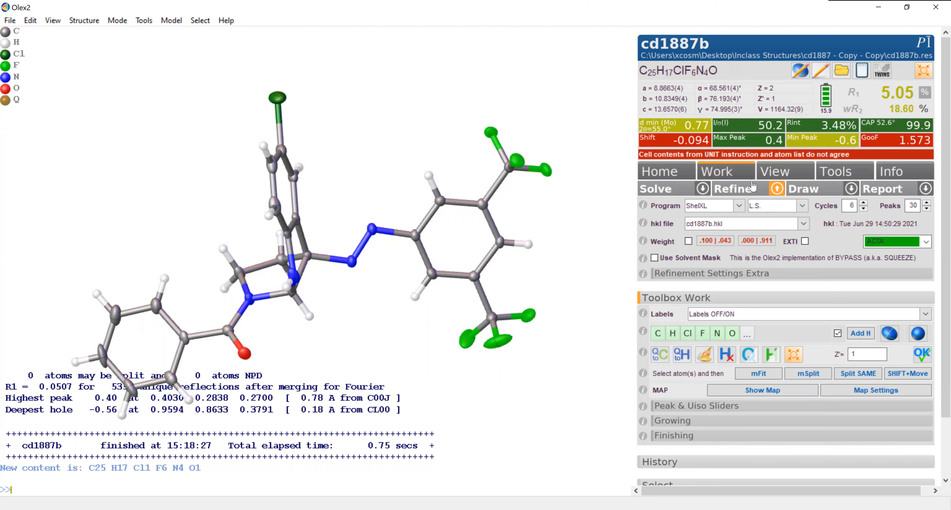
left_click(750, 192)
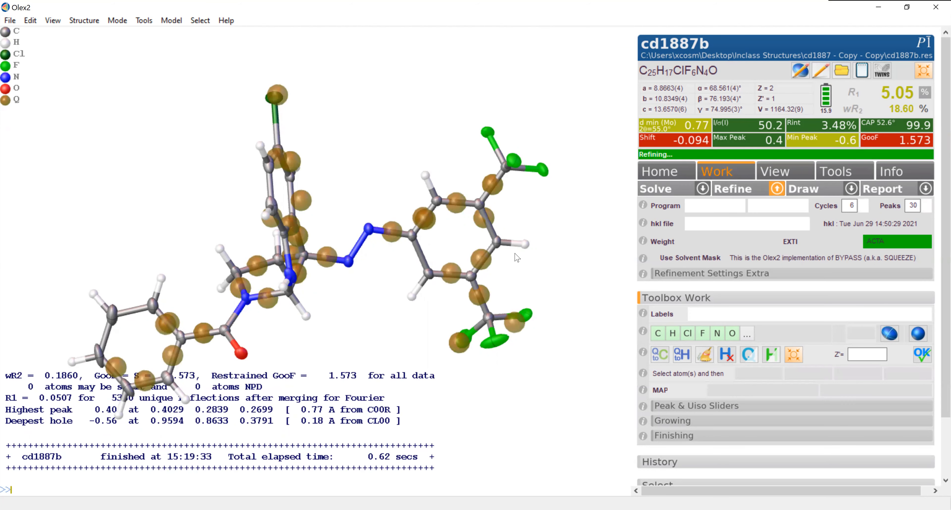
- Limit the residual peaks to 5 and refine twice, applying the suggested weighting scheme before each refinement
mouse_move(410, 260)
left_mouse_down()
mouse_move(418, 218)
mouse_move(354, 211)
mouse_move(338, 249)
mouse_move(410, 279)
mouse_move(384, 311)
mouse_move(415, 204)
mouse_move(397, 246)
mouse_move(366, 281)
mouse_move(410, 241)
mouse_move(384, 225)
mouse_move(391, 237)
mouse_move(439, 216)
mouse_move(394, 269)
mouse_move(397, 261)
left_mouse_up()
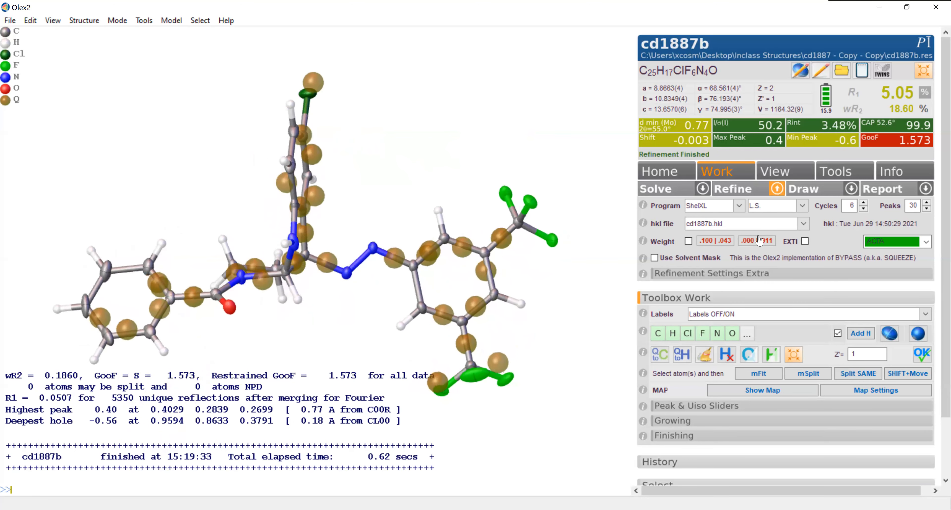
double_click(910, 207)
type("5")
left_click(724, 243)
left_click(741, 193)
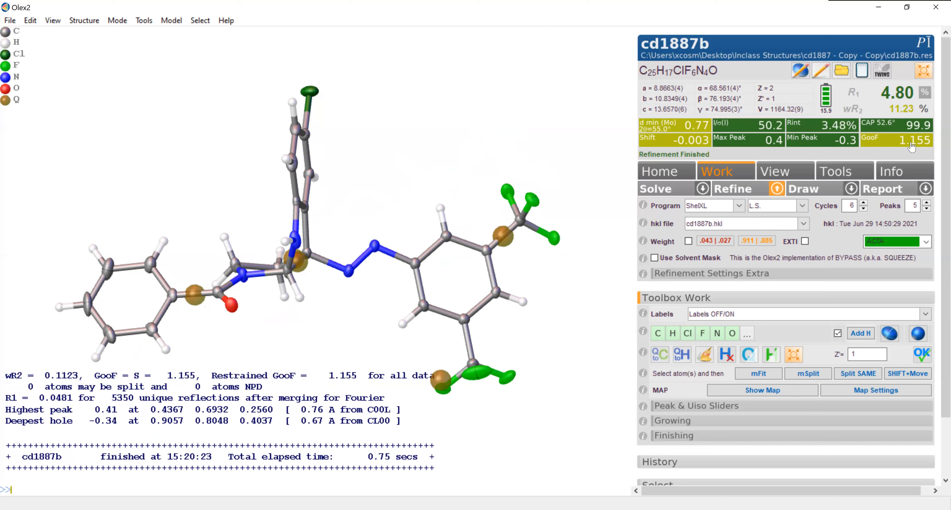
left_click(725, 244)
left_click(738, 191)
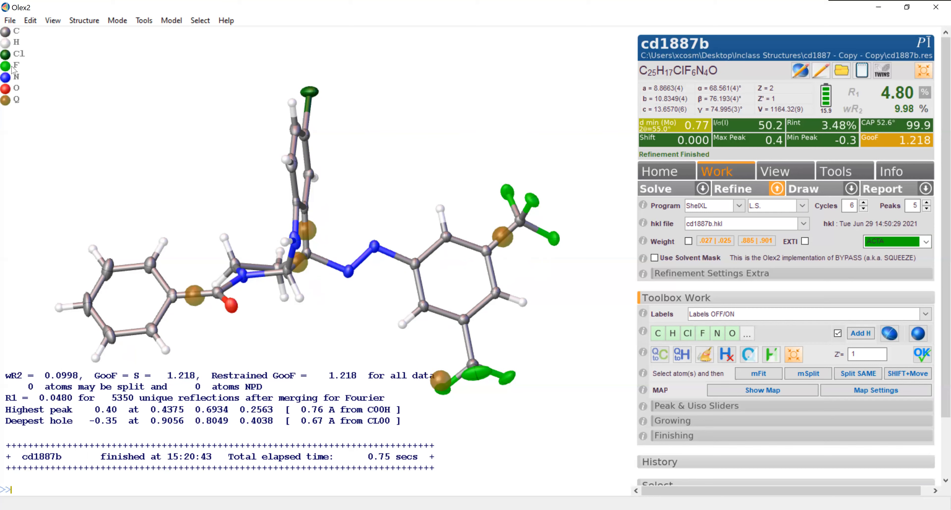
- Set the second WGHT parameter in the refinement instructions to 1.1 and refine the model
left_click(30, 20)
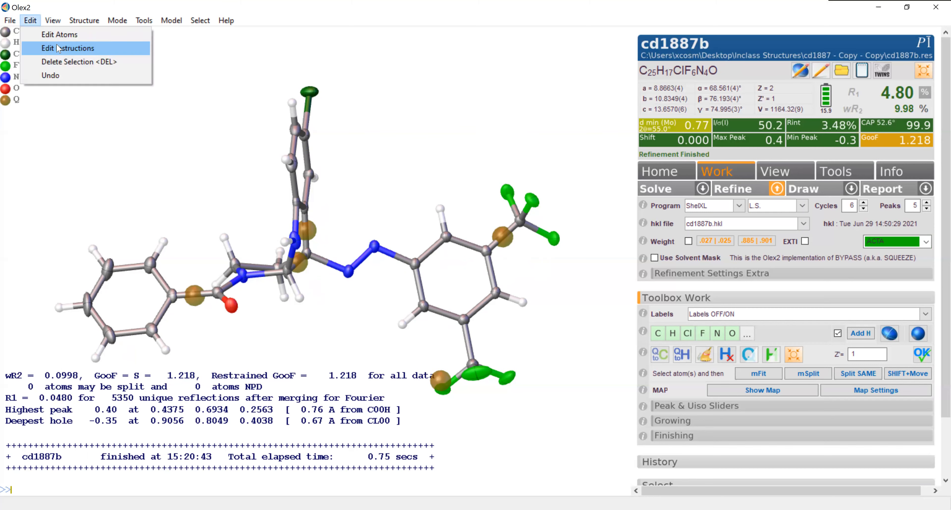
left_click(56, 44)
scroll(330, 237, "down", 3)
scroll(330, 238, "down", 1)
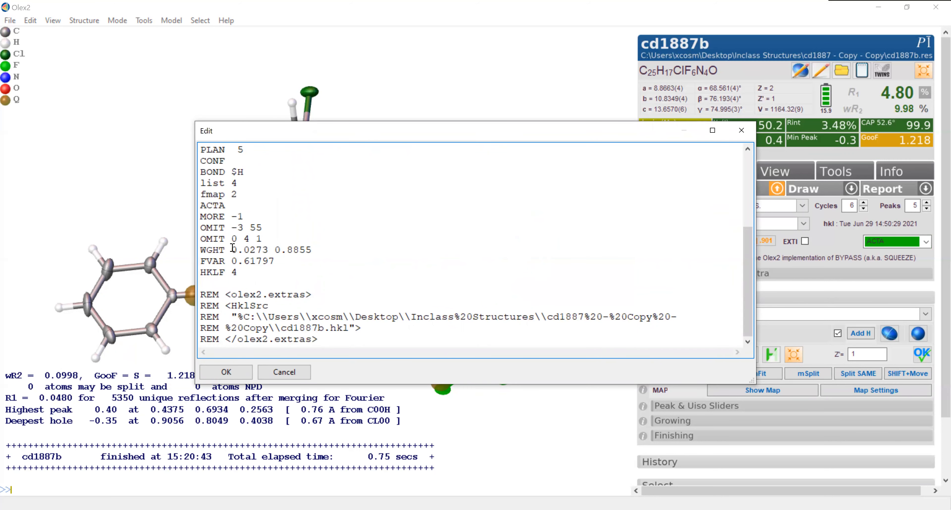
left_click(274, 250)
left_click_drag(276, 250, 314, 245)
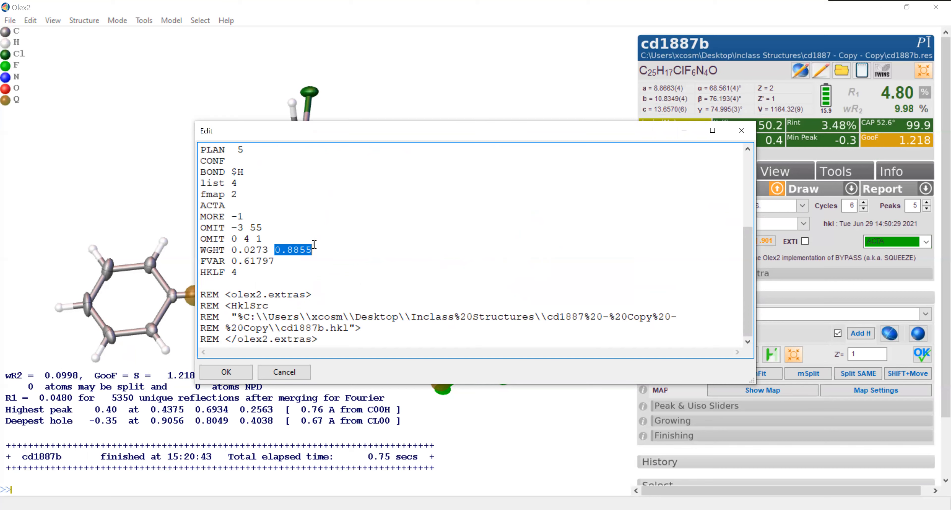
type("1.1")
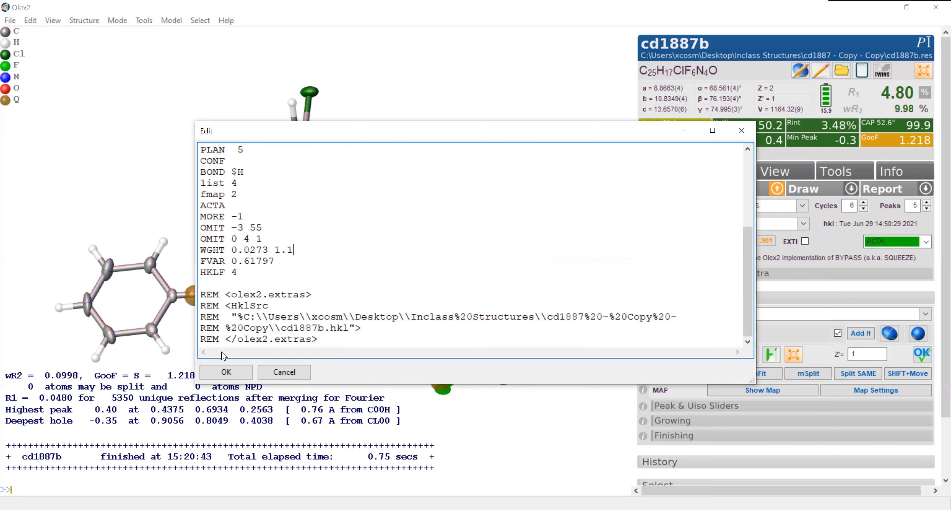
left_click(227, 372)
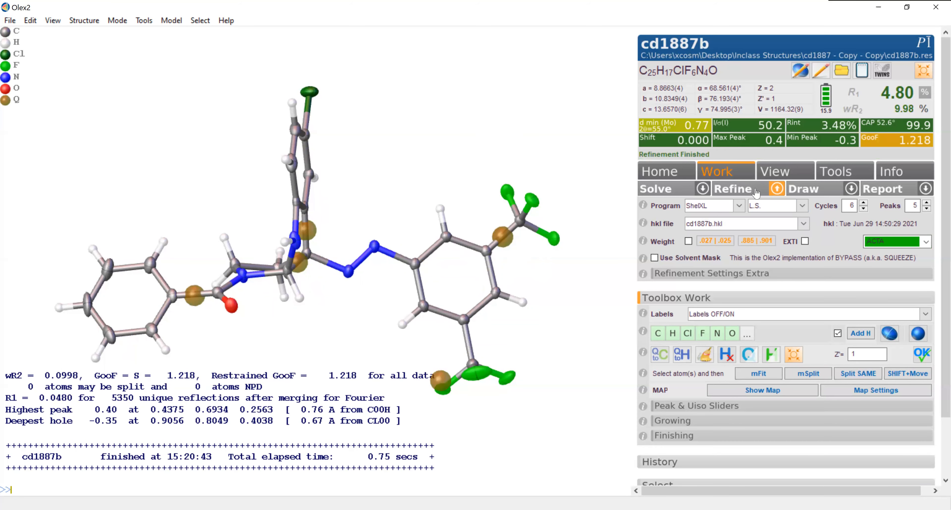
left_click(756, 192)
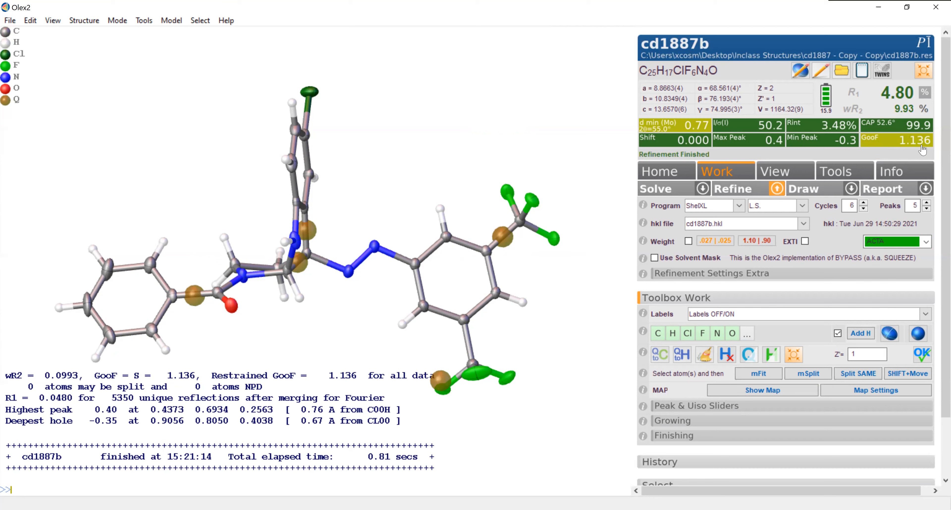
- Set the second WGHT parameter in the refinement instructions to 1.3 and refine the model
left_click(33, 23)
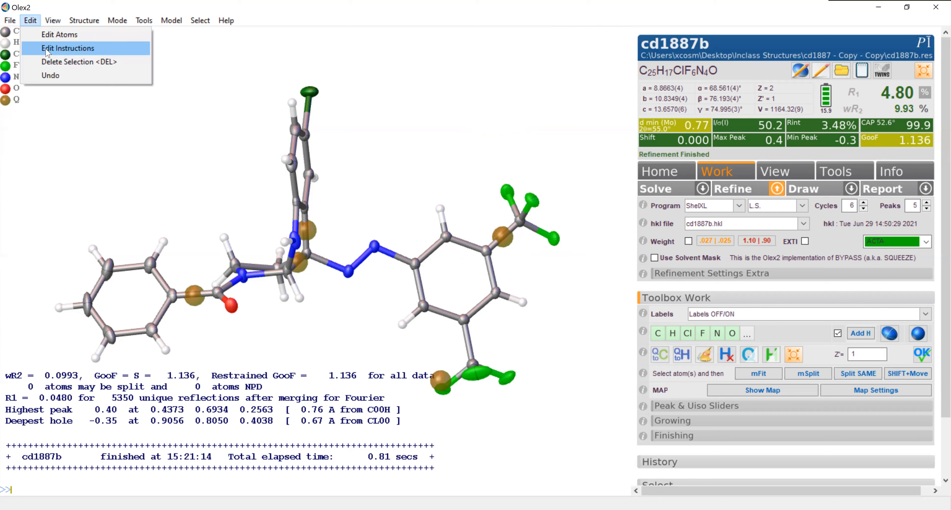
left_click(48, 52)
scroll(263, 325, "down", 2)
left_click(294, 317)
key("BackSpace")
type("3 55")
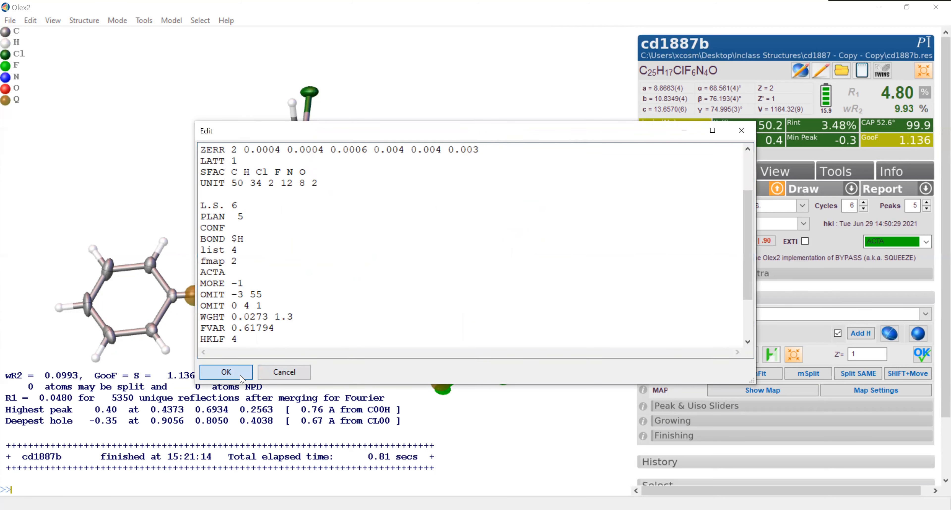
left_click(225, 372)
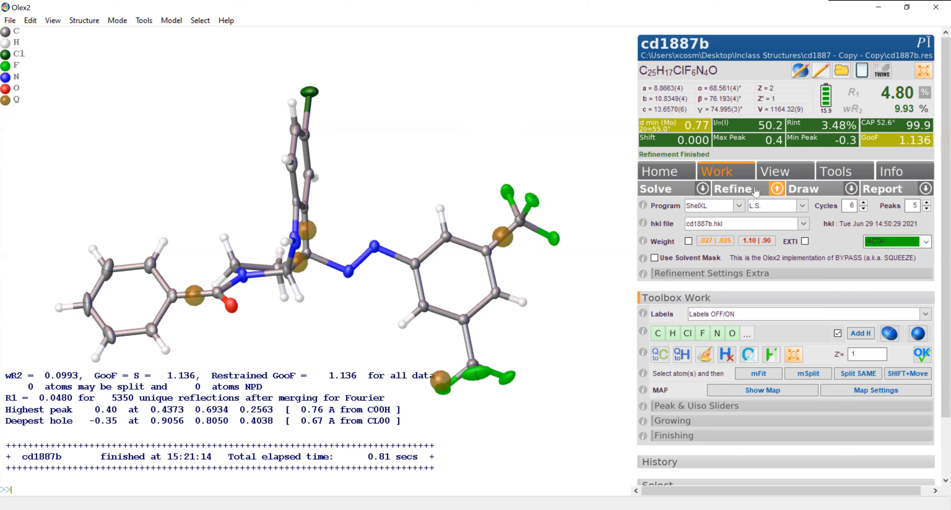
left_click(755, 192)
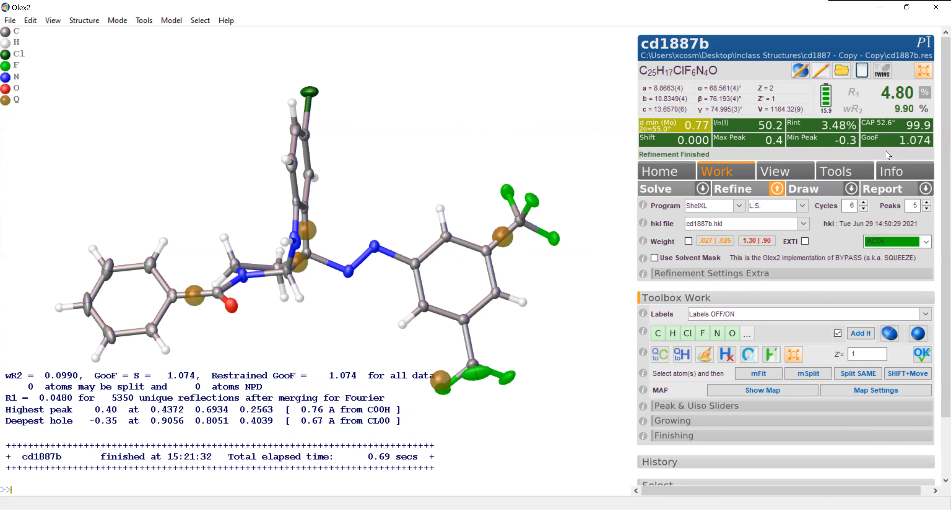
- Check the list of bad reflections and resolve the report's CIF conflicts using all values from cd1887b.cif_od
left_click(892, 177)
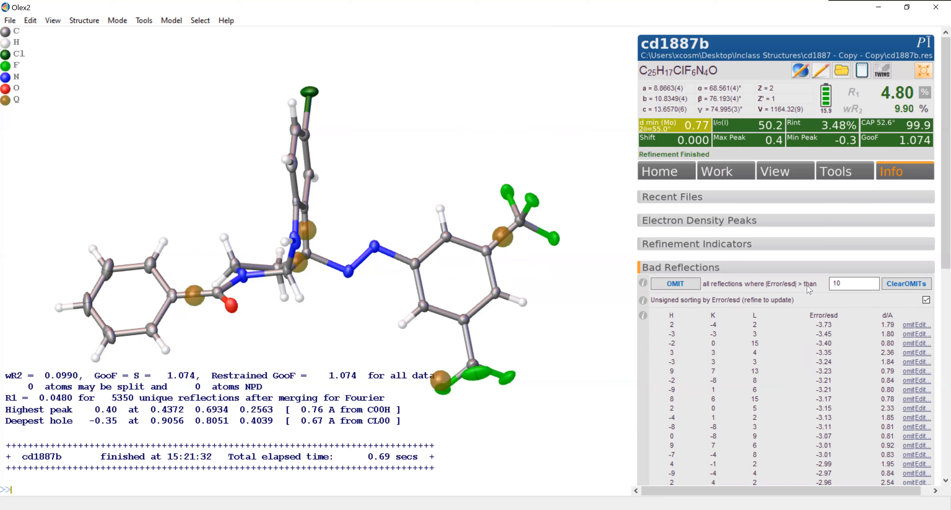
left_click(718, 171)
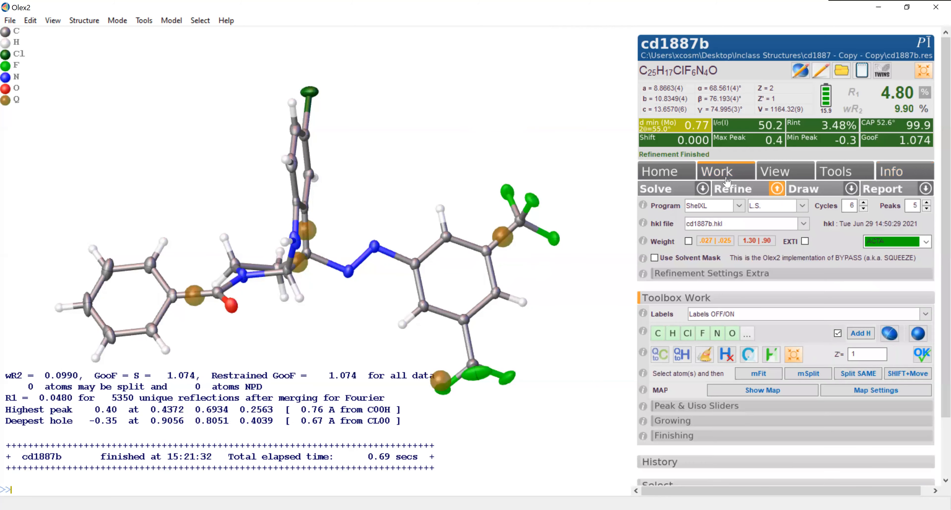
left_click(926, 189)
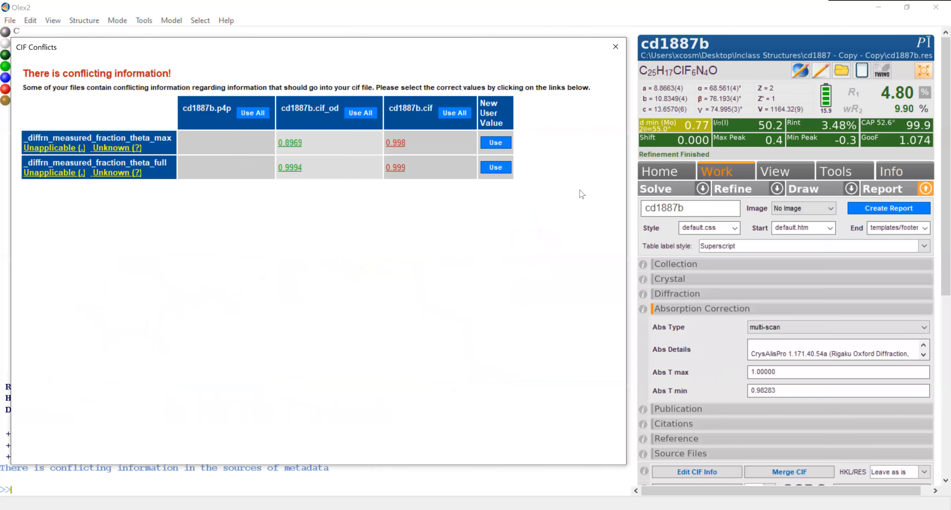
left_click(364, 114)
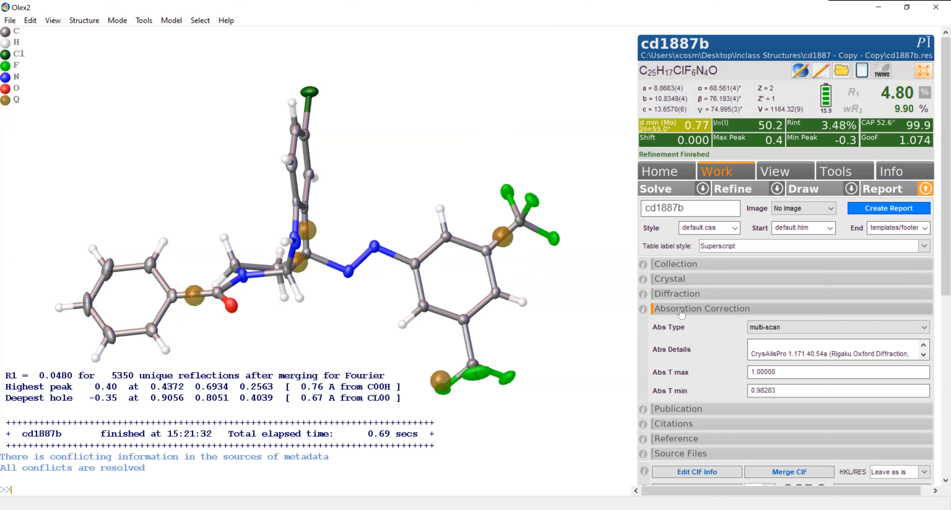
- Set both the diffraction temperature and the cell measurement temperature to 98(2) K in the report's diffraction details
left_click(679, 294)
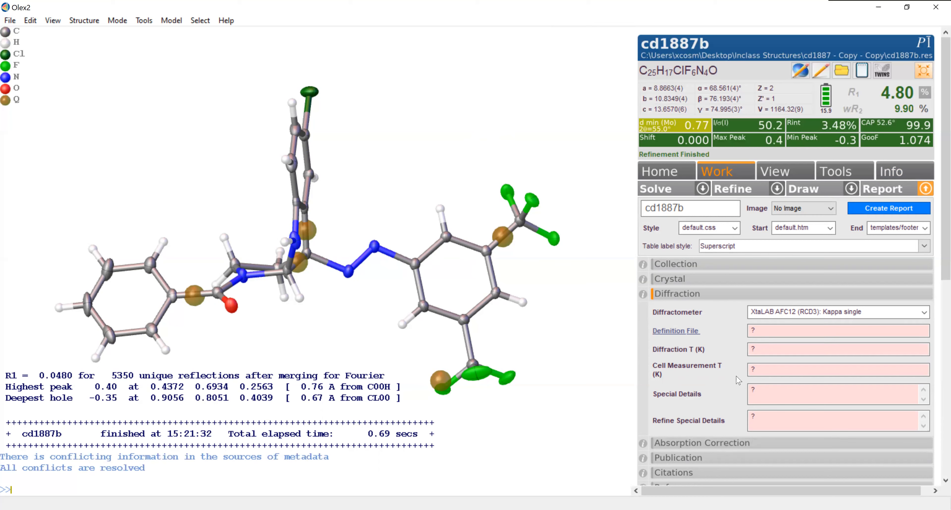
left_click(760, 352)
key("BackSpace")
type("98(2)")
left_click(762, 373)
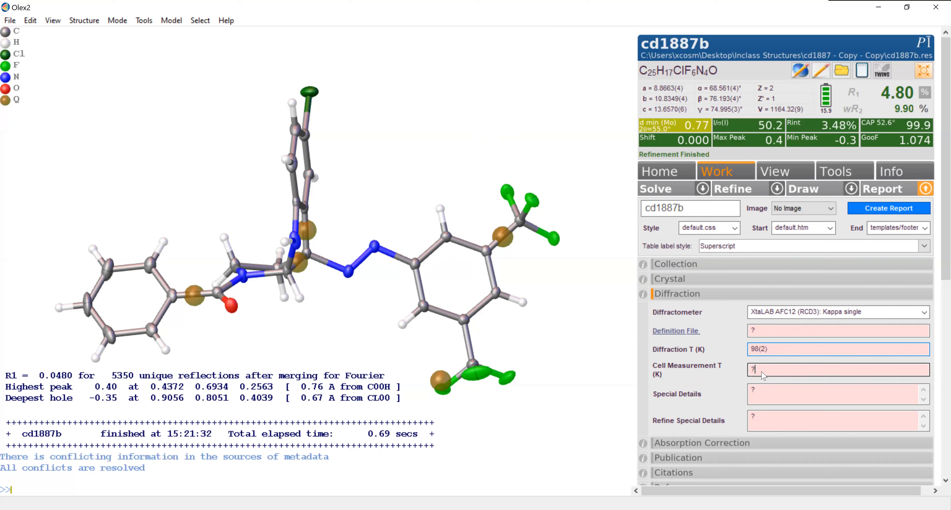
key("BackSpace")
type("98(2)")
left_click(731, 360)
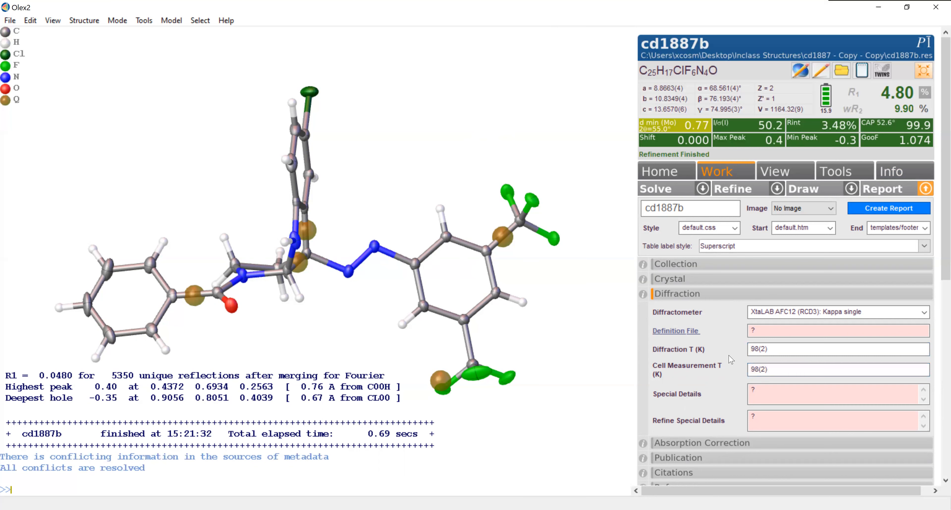
scroll(732, 360, "down", 3)
scroll(731, 360, "up", 3)
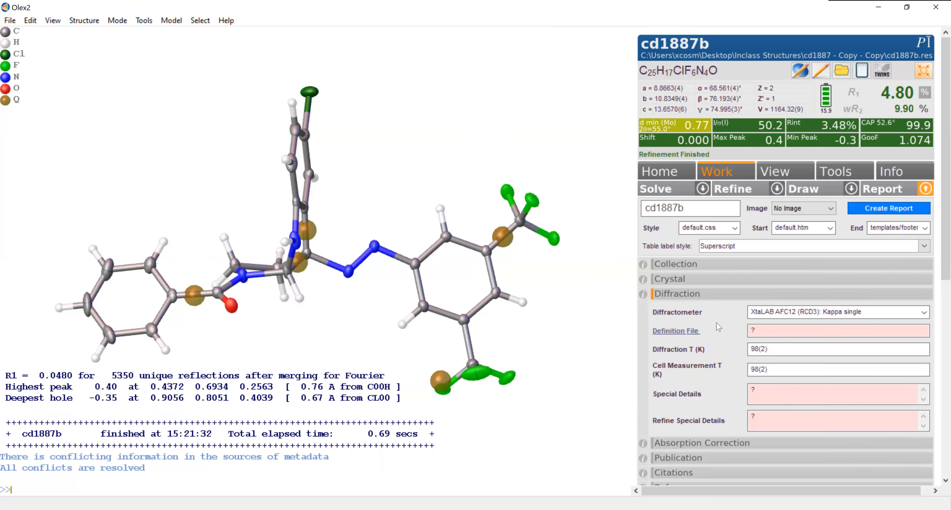
- Describe the crystal colour as clear dark yellow in the report's crystal details
left_click(697, 283)
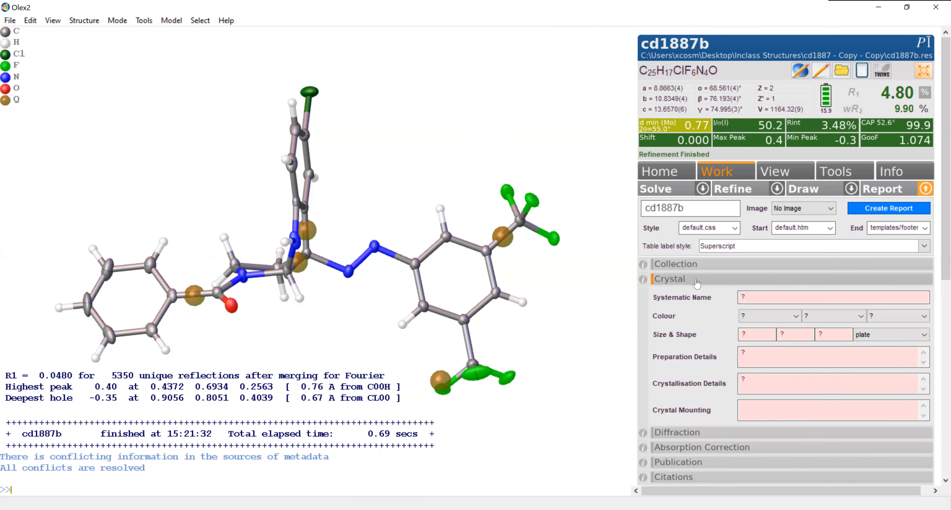
left_click(771, 321)
left_click(763, 362)
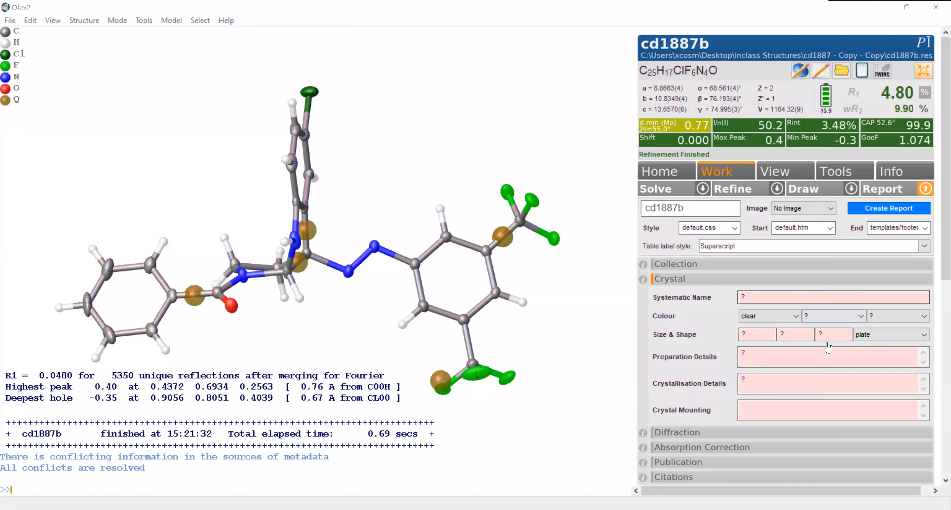
left_click(833, 316)
left_click(831, 350)
left_click(898, 316)
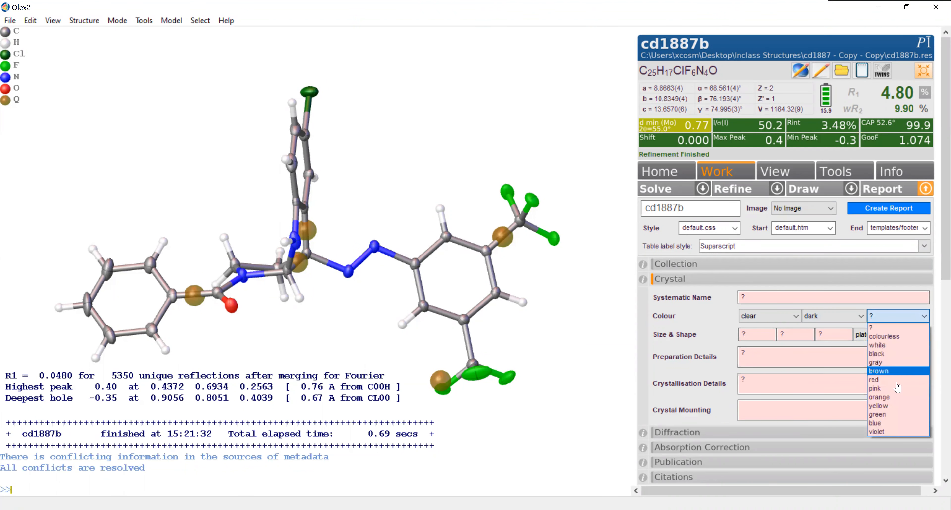
left_click(879, 406)
- Enter the crystal dimensions as 0.2, 0.1 and 0.05 in the crystal details
left_click(755, 340)
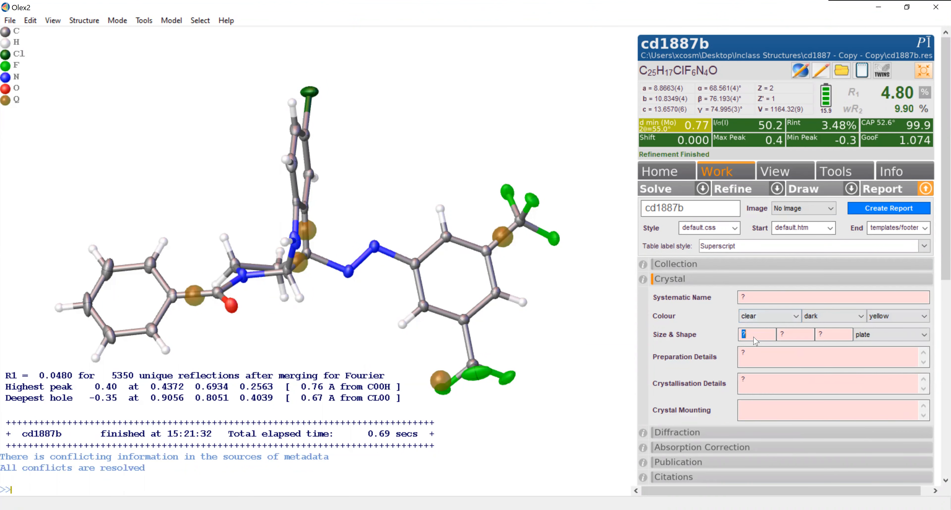
type("0.2")
key("Return")
type("0.2")
left_click(799, 340)
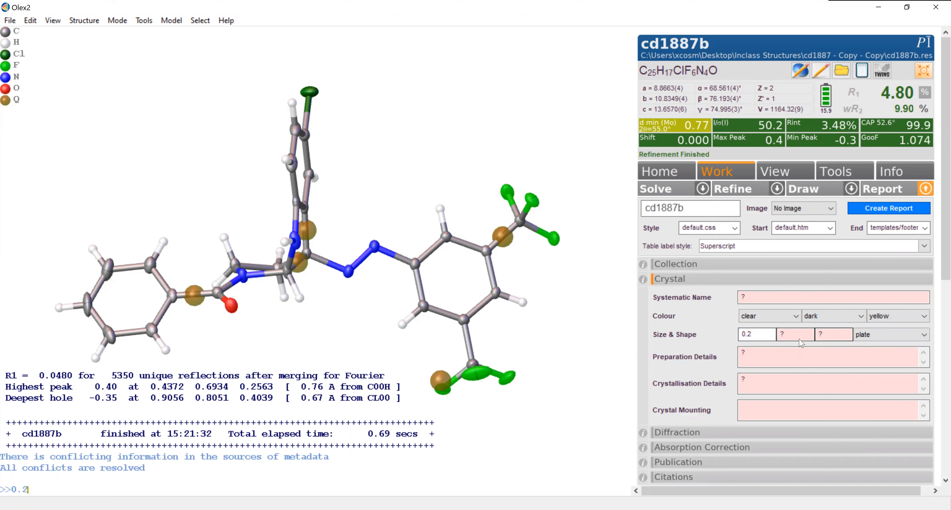
type("0.1")
left_click(838, 339)
type("0.05")
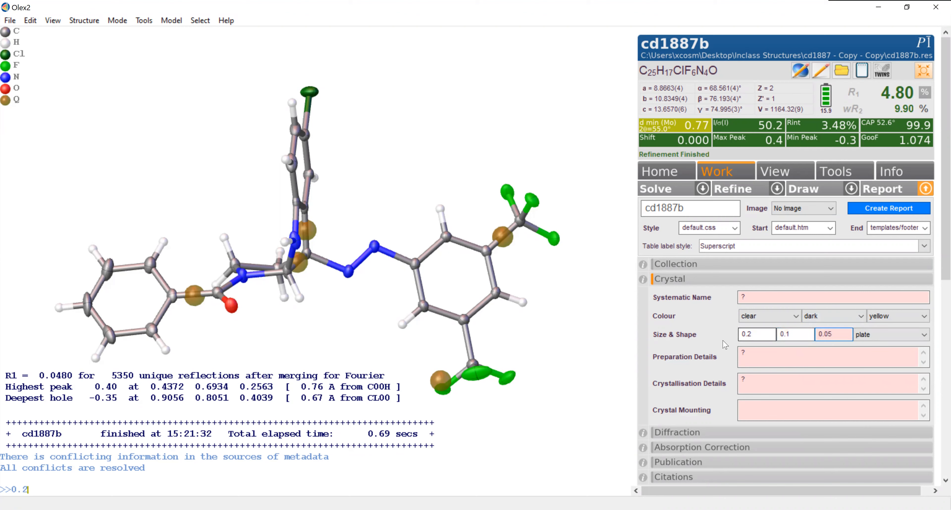
left_click(724, 342)
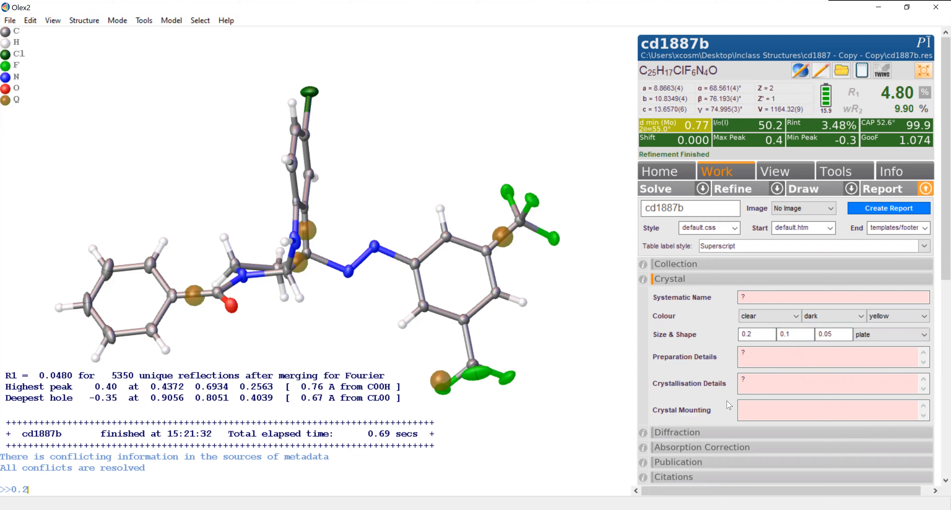
- Enter "nylon loop" as the crystal mounting
left_click(750, 410)
type("nylon loop")
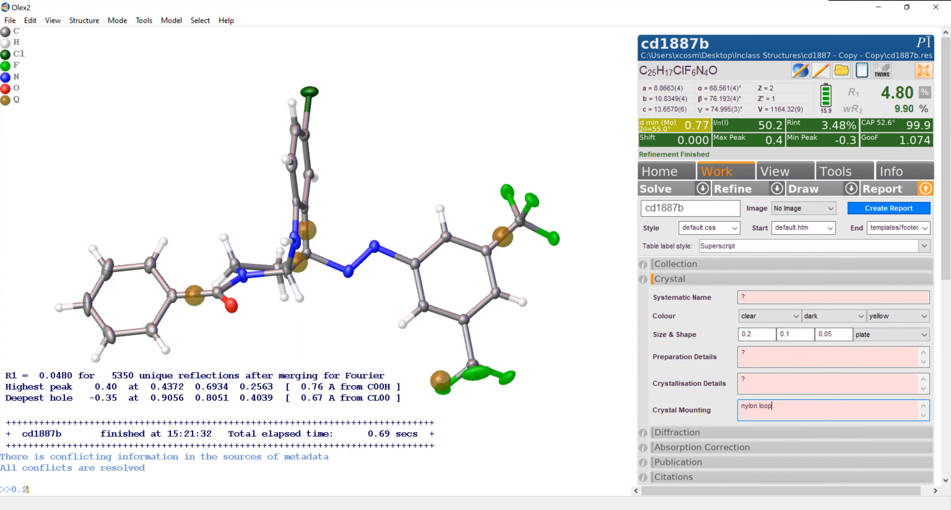
left_click(715, 405)
- Refine the cd1887b model again with the completed crystal and diffraction metadata
scroll(714, 405, "down", 2)
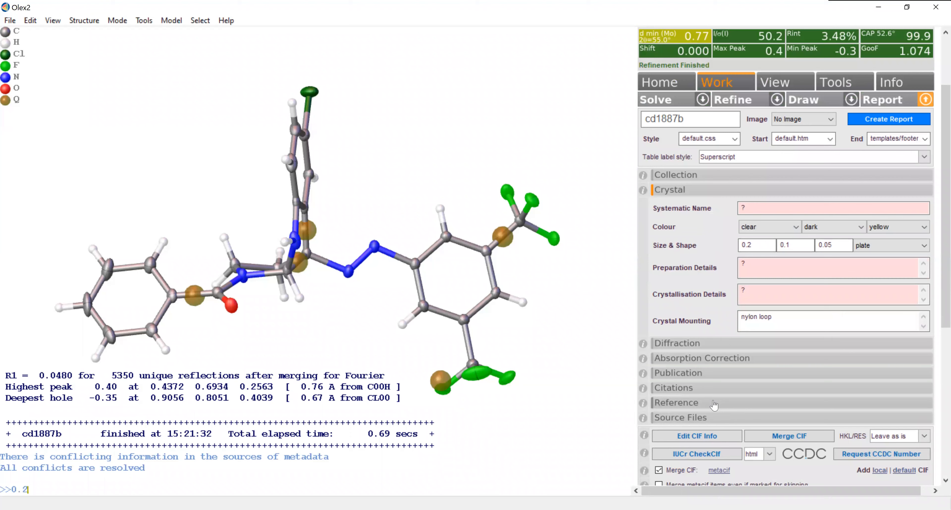
scroll(713, 405, "down", 1)
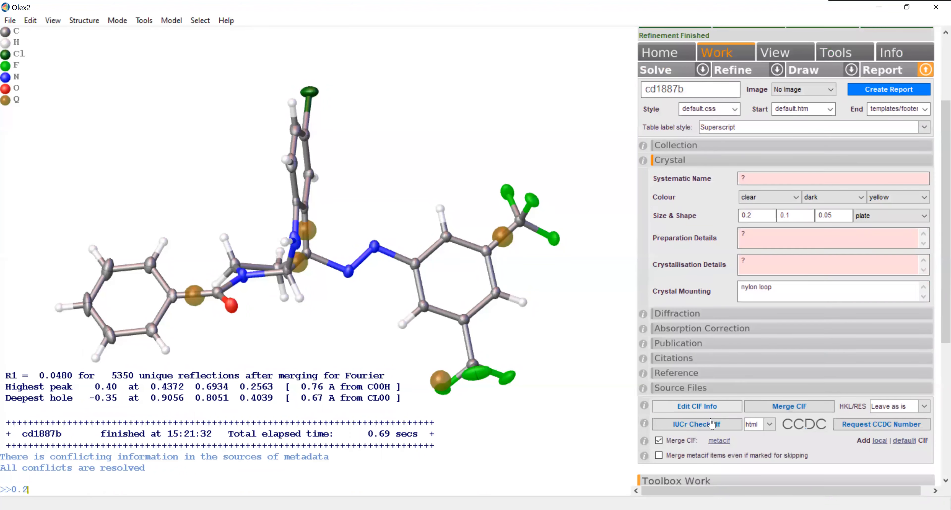
left_click(746, 73)
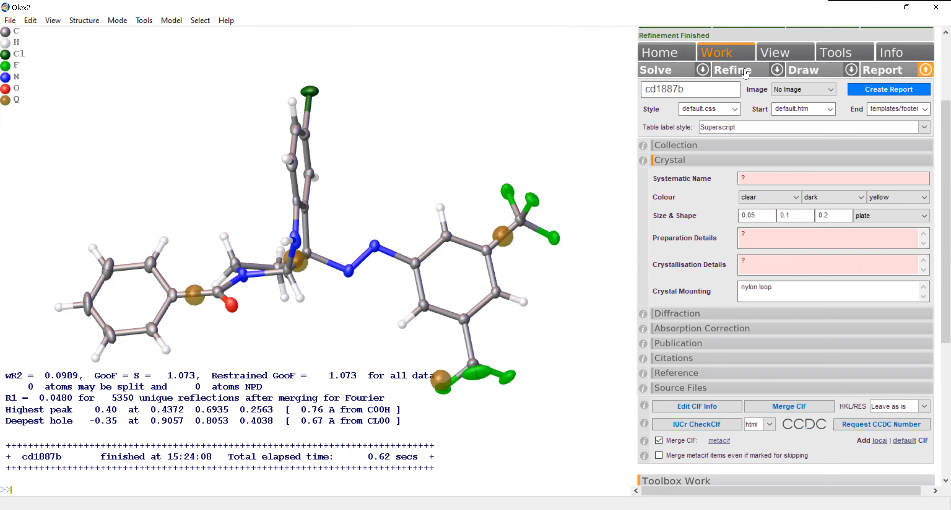
- Run the IUCr checkCIF as an HTML report and examine its level C and G alerts
scroll(745, 73, "up", 3)
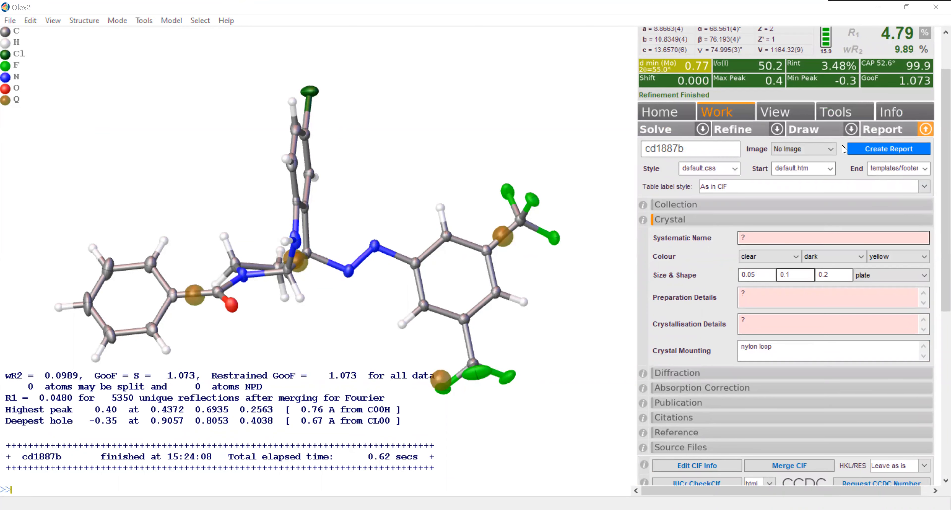
scroll(938, 107, "up", 2)
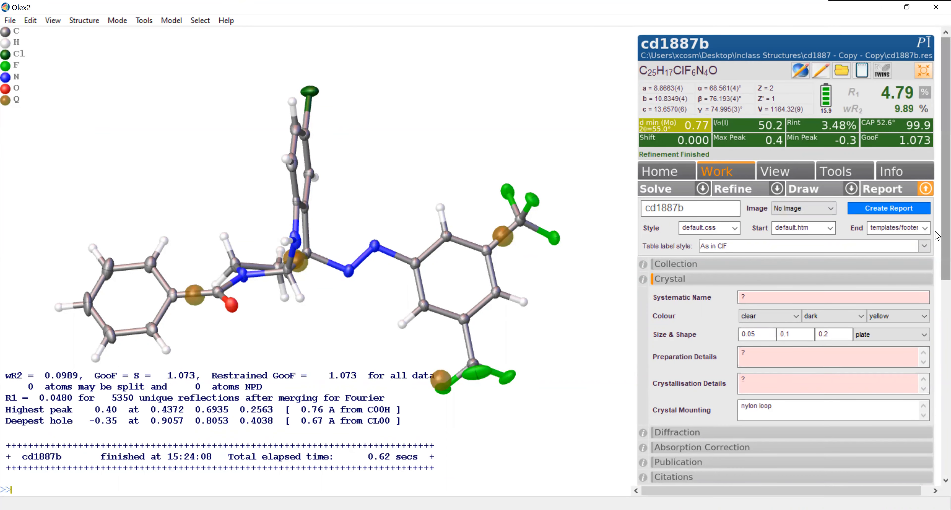
scroll(809, 377, "down", 7)
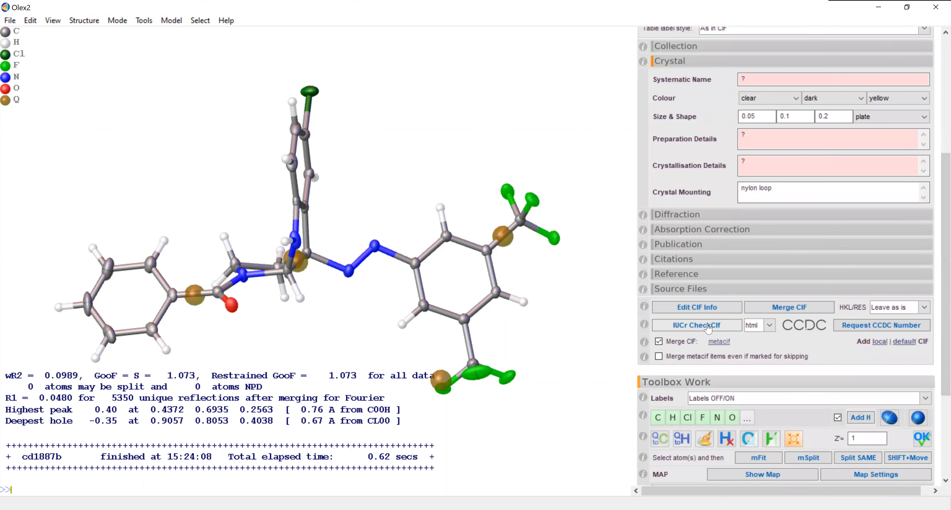
left_click(708, 328)
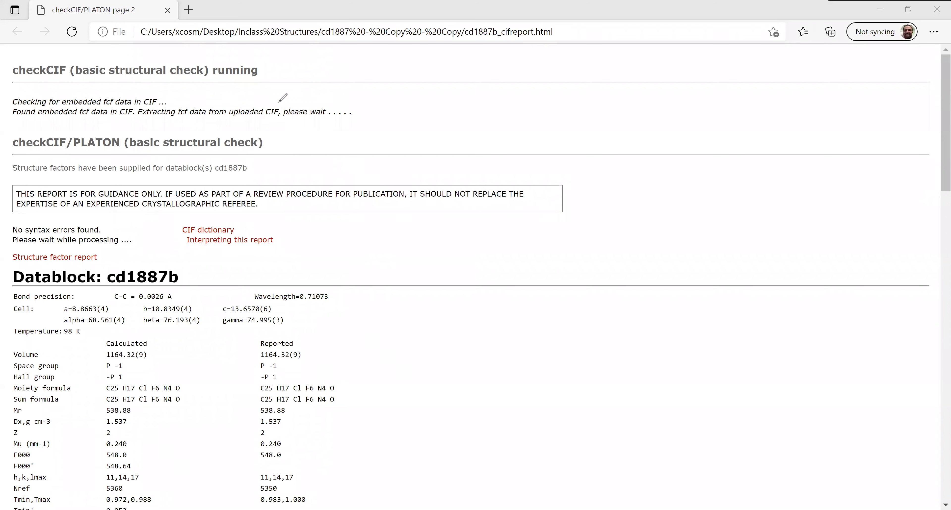
scroll(350, 274, "down", 5)
scroll(351, 274, "down", 3)
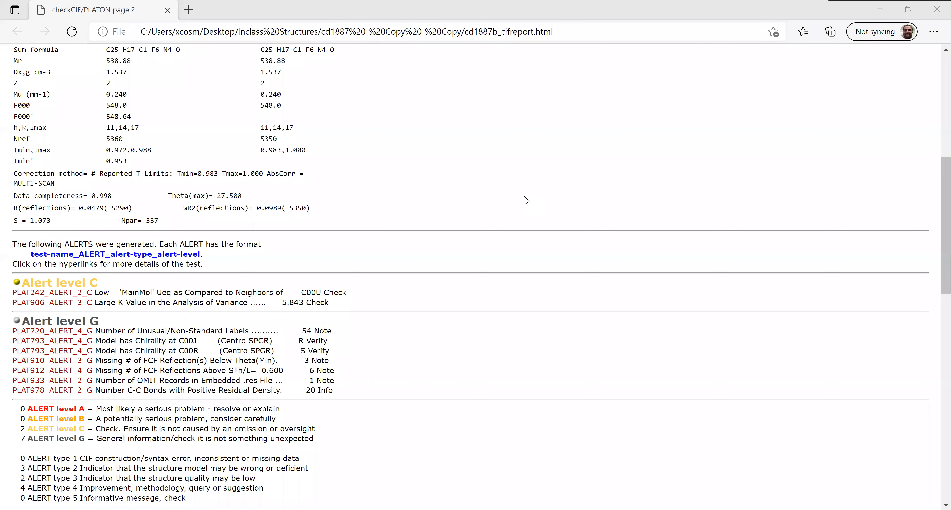
- Return to Olex2 and, numbering sequentially from 1, rename the carbonyl oxygen O1 and the chlorine Cl1
key("alt+Tab")
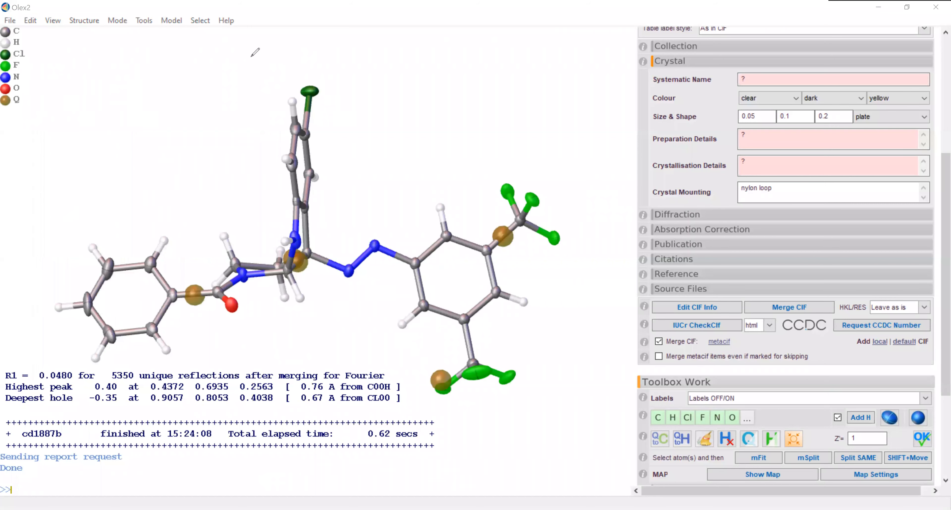
left_click(117, 21)
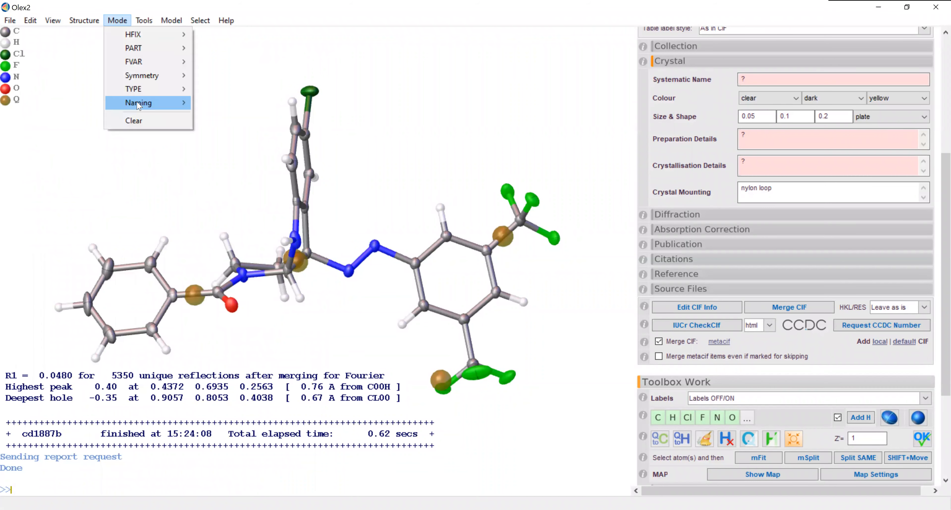
mouse_move(138, 105)
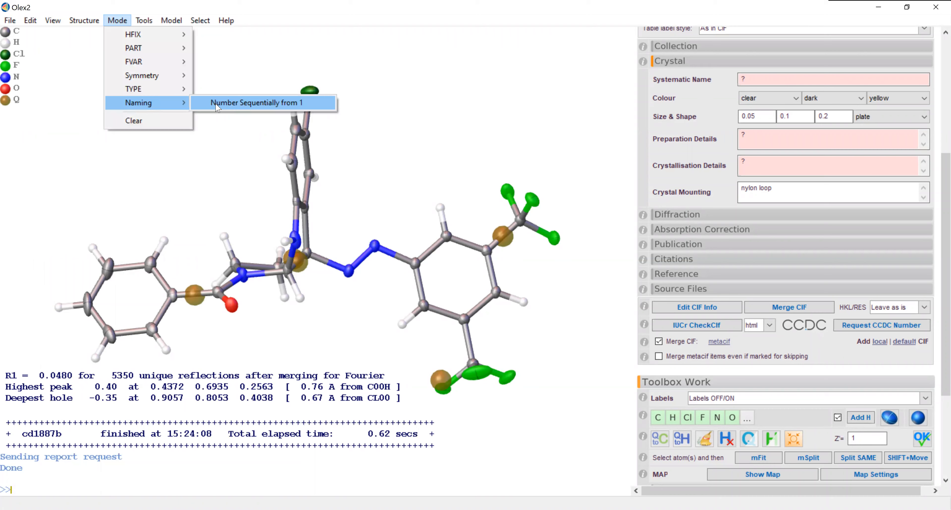
left_click(217, 105)
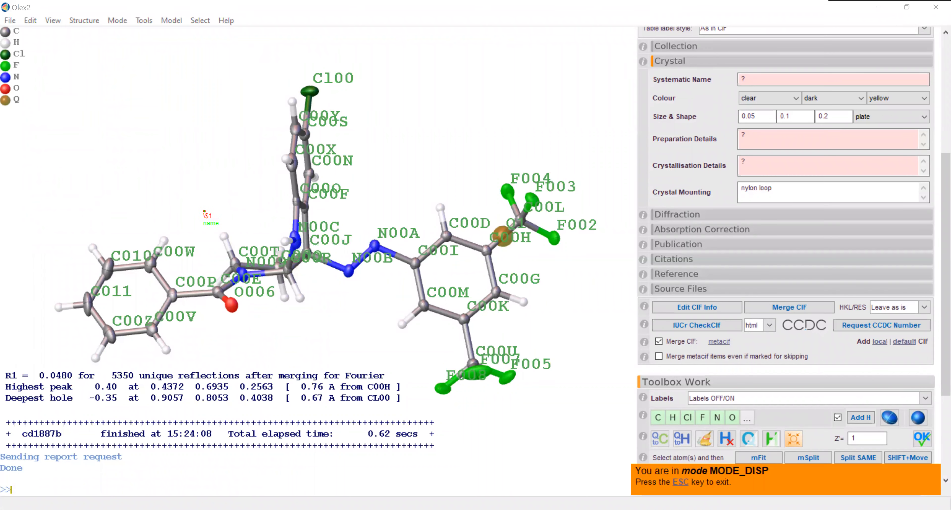
left_click_drag(265, 335, 273, 346)
left_click(260, 347)
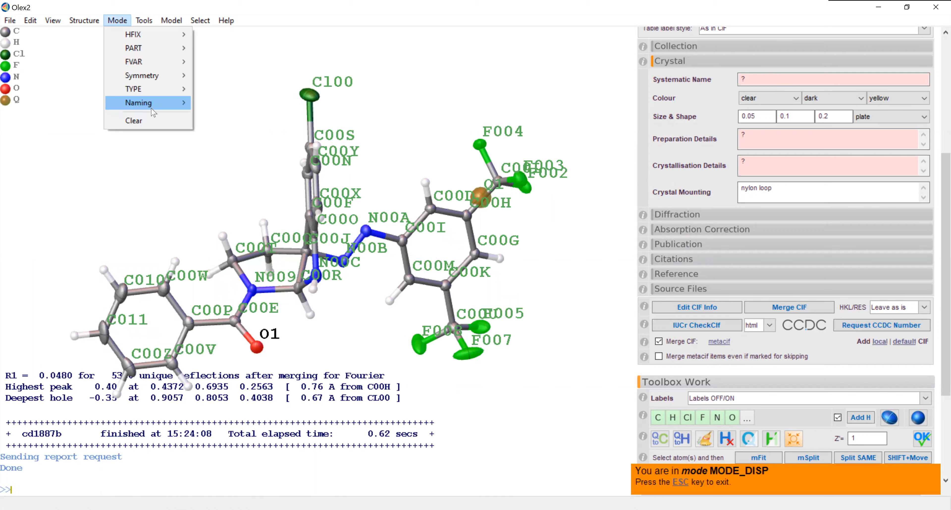
left_click(246, 101)
left_click(311, 103)
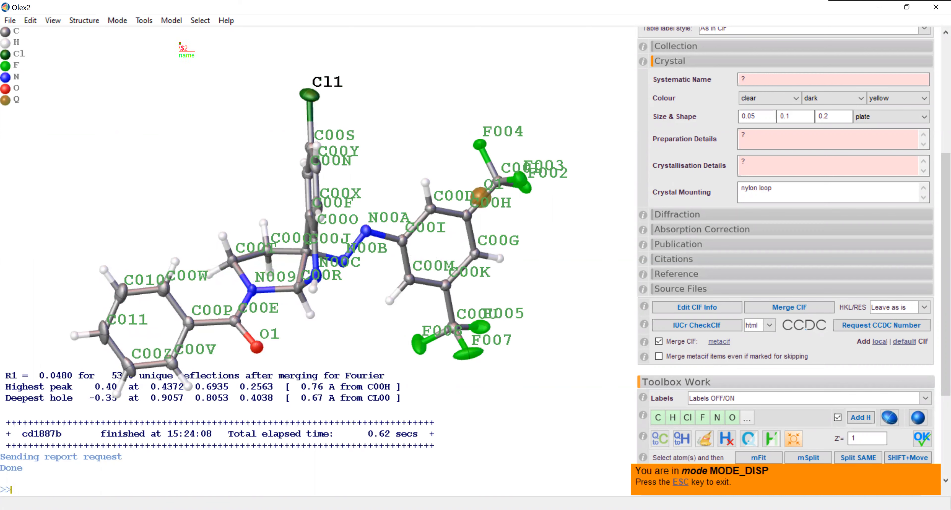
- Number the fluorines sequentially from 1, naming those on the lower CF3 group F1 to F3 and those on the upper one F4 to F6
left_click(117, 20)
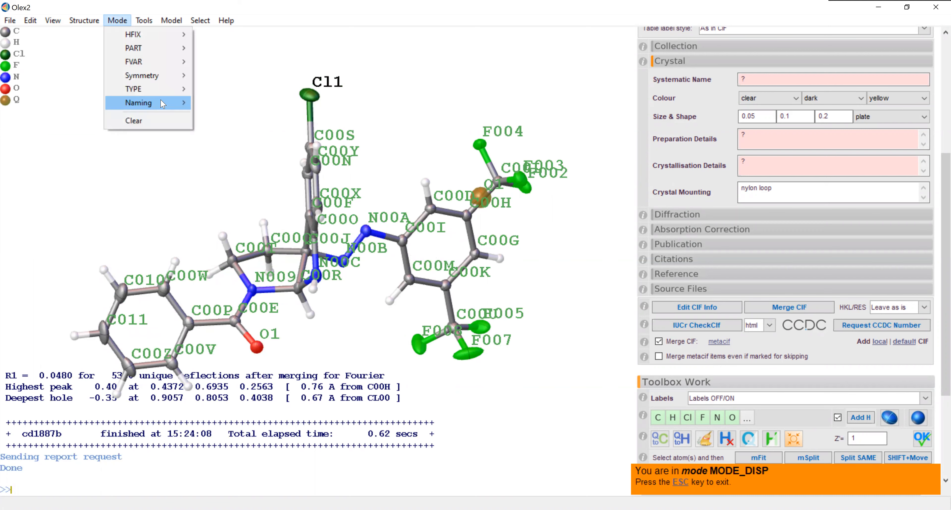
left_click(192, 103)
left_click(423, 349)
left_click(470, 354)
left_click(484, 332)
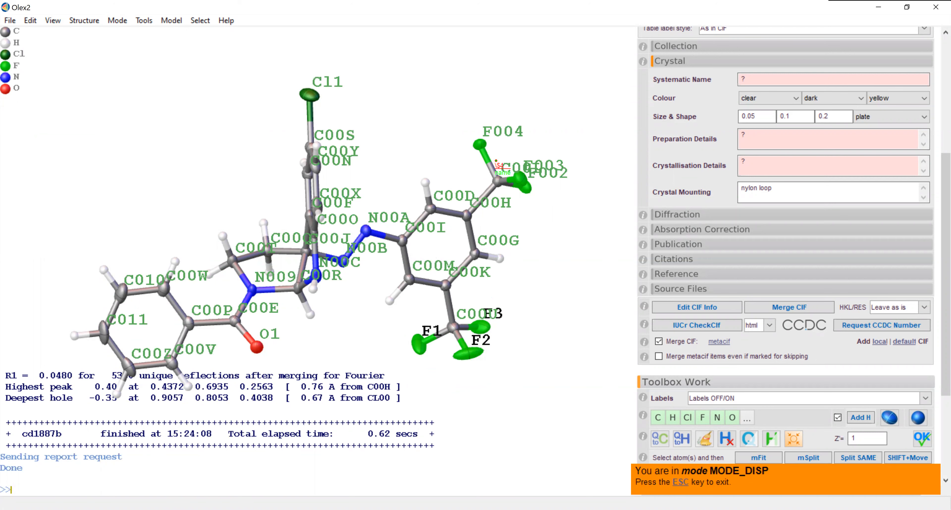
left_click(482, 146)
left_click(524, 187)
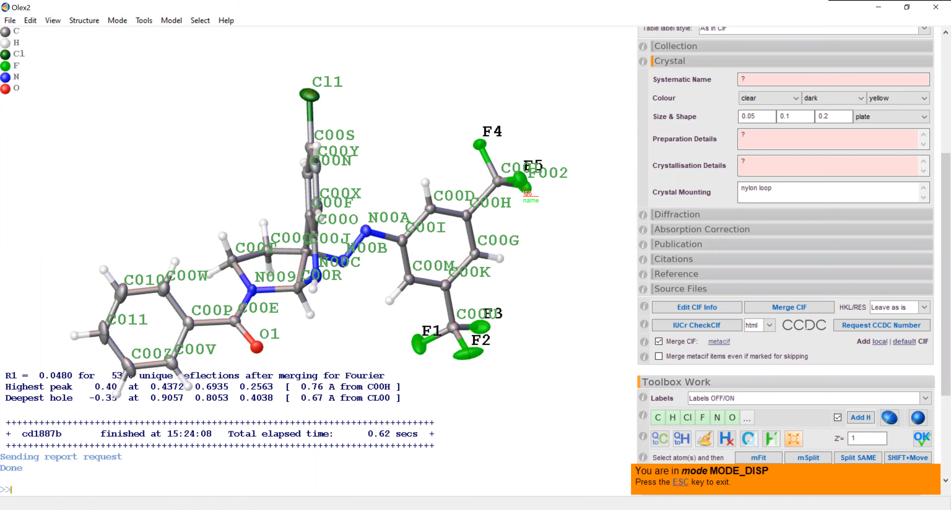
left_click(527, 192)
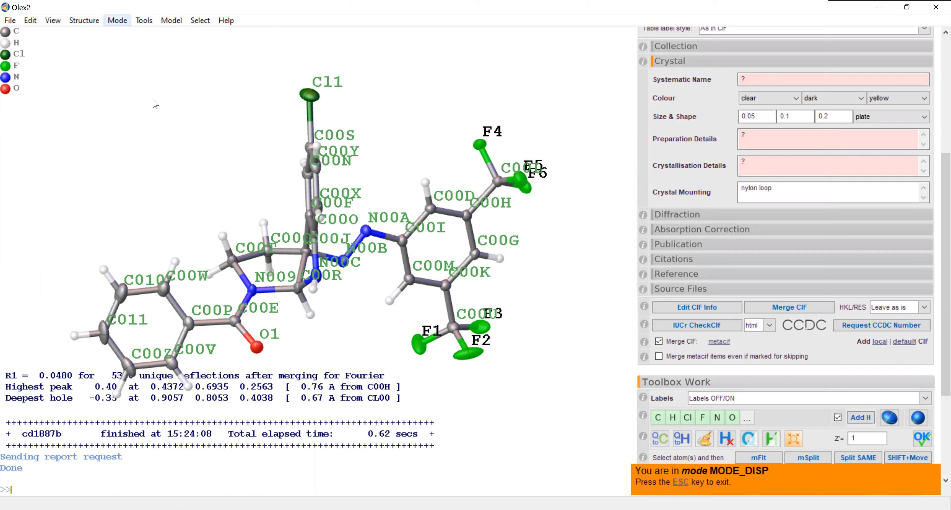
- Number the nitrogens sequentially from 1, naming N009, N00C, N00B and N00A as N1, N2, N3 and N4
left_click(208, 102)
left_click_drag(217, 151, 239, 176)
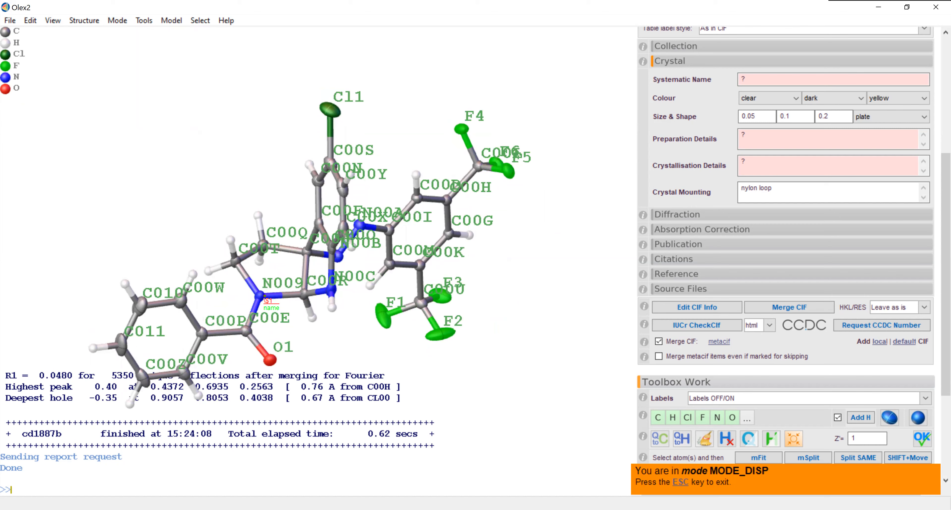
left_click(264, 296)
left_click(330, 290)
left_click(338, 255)
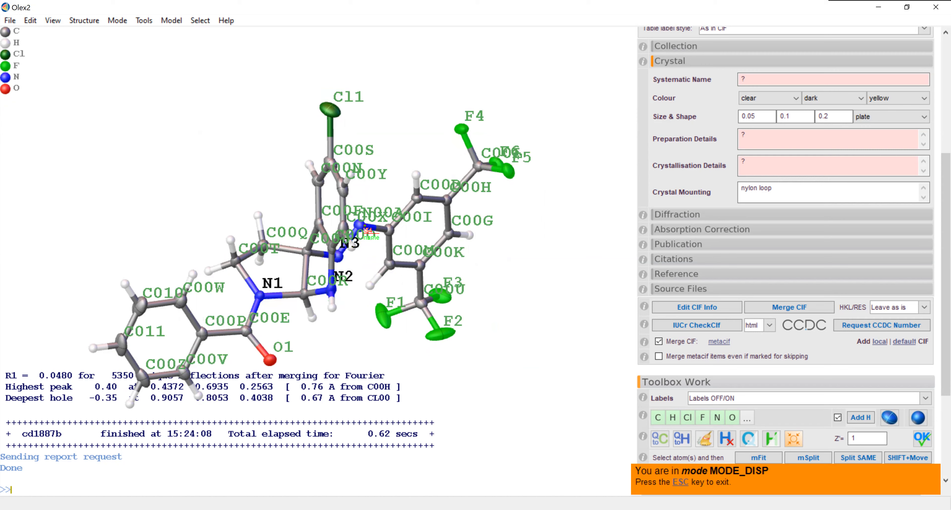
left_click(365, 228)
- Number the carbons sequentially from 1, naming the CH between N1 and N2 C1 and the chlorinated ring's carbons C2 to C7
left_click_drag(450, 290, 428, 271)
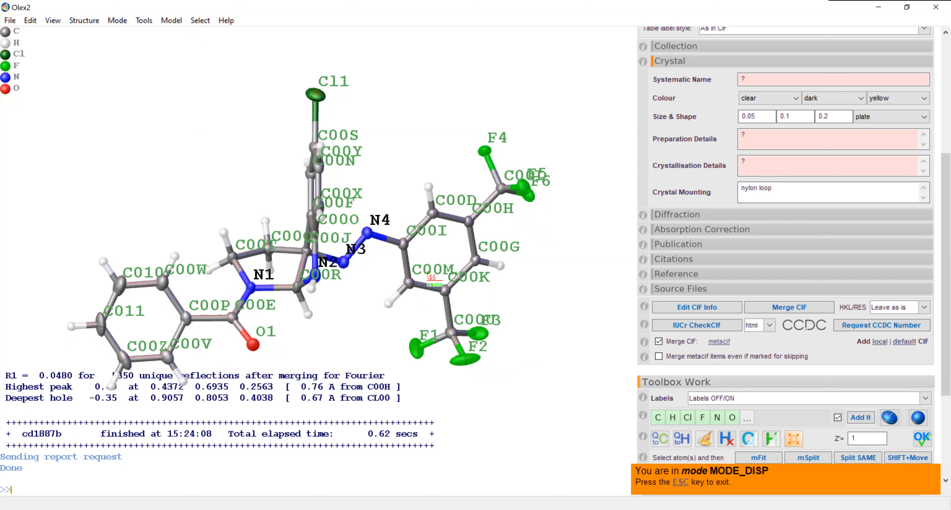
left_click(117, 22)
left_click_drag(253, 207, 279, 239)
left_click(300, 295)
left_click_drag(306, 315, 311, 290)
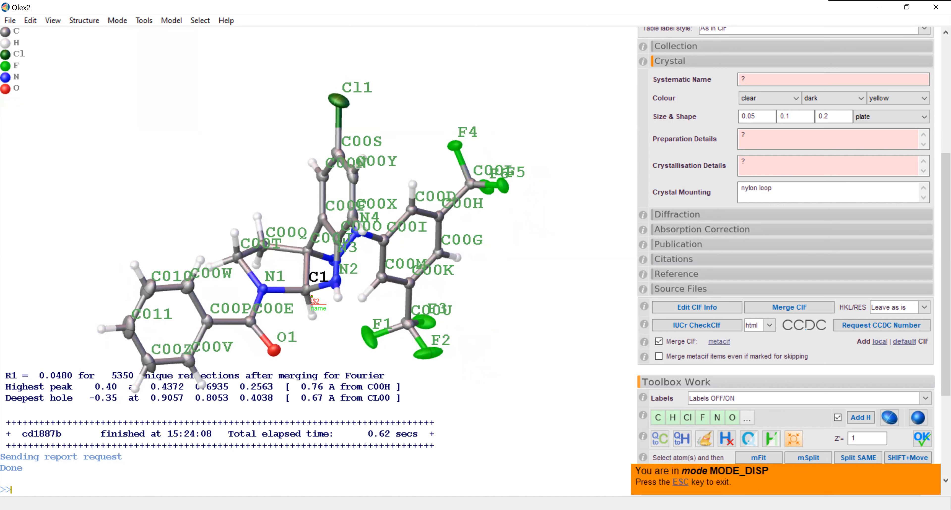
left_click(336, 242)
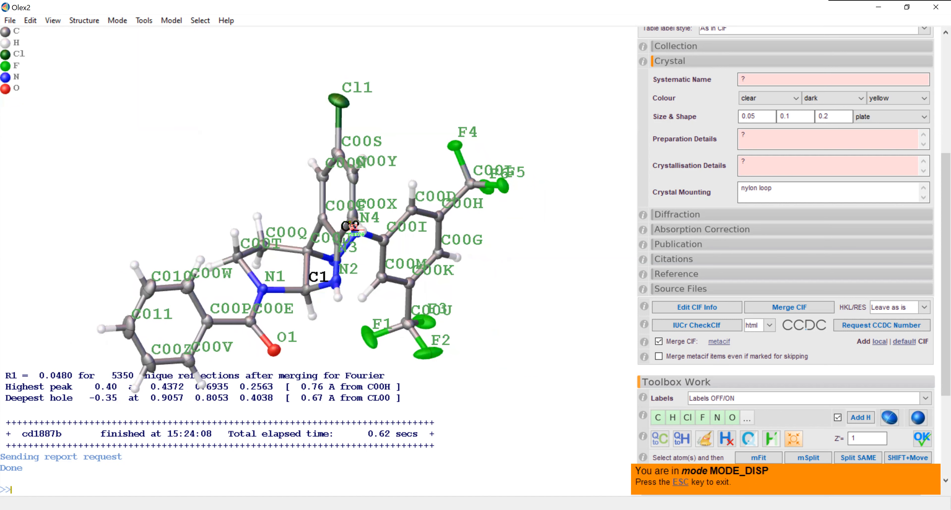
left_click(351, 207)
left_click(354, 178)
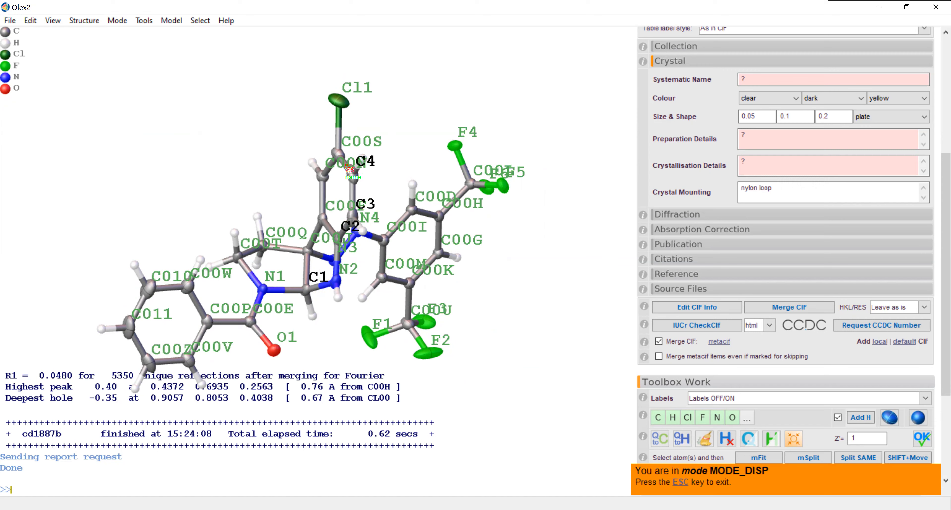
left_click(337, 154)
left_click(324, 176)
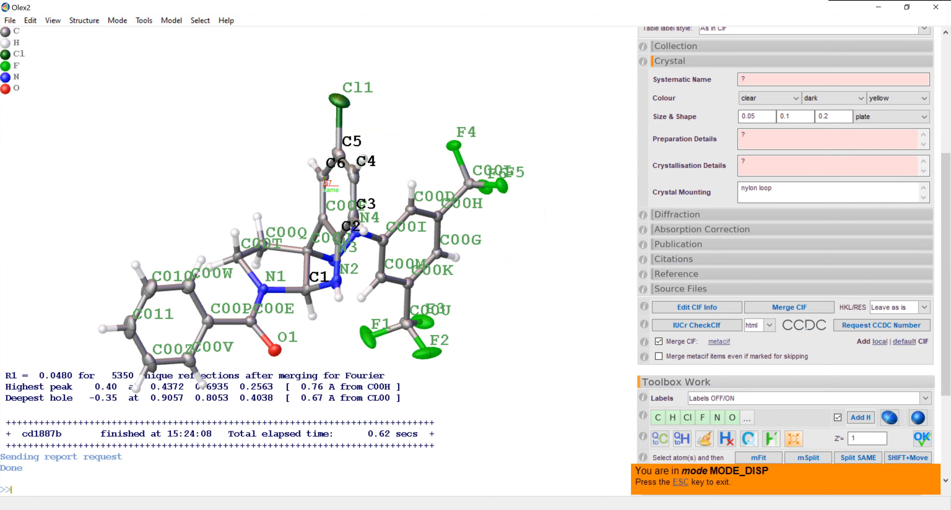
left_click(321, 218)
- Continue the carbon numbering with the quaternary carbon as C8, the two adjacent CH2 carbons as C9 and C10, and the carbonyl carbon as C11
left_click(308, 251)
left_click(263, 245)
left_click(239, 256)
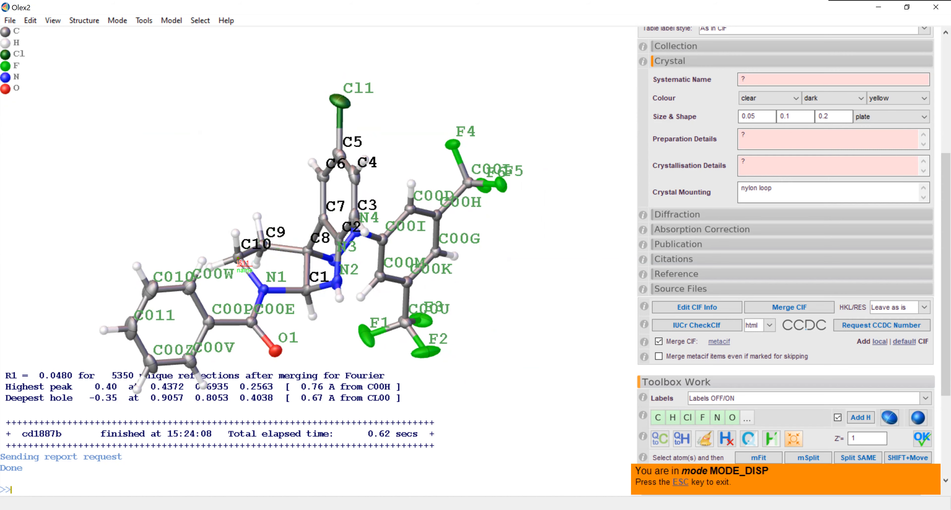
left_click(251, 323)
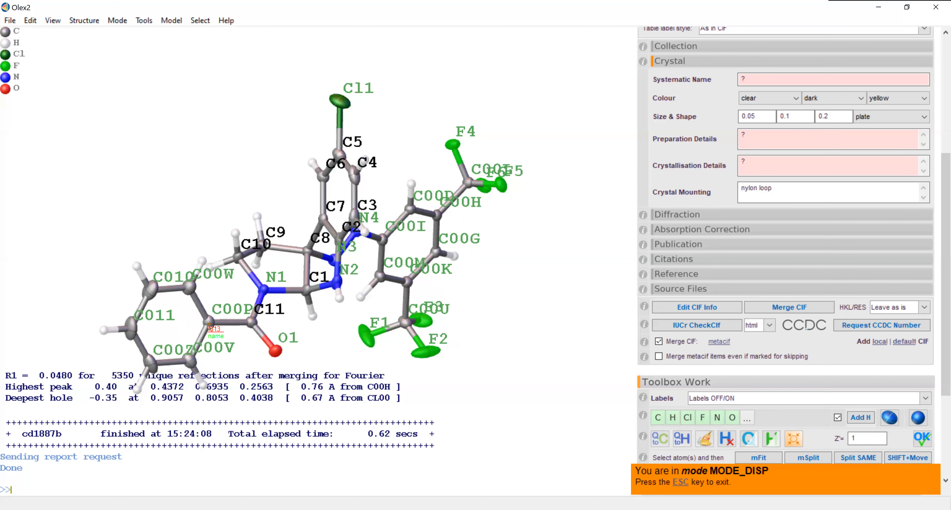
- Number the phenyl ring carbons C12 to C17 in order around the ring, starting at the one attached to the carbonyl
left_click(209, 322)
left_click(189, 288)
left_click(154, 289)
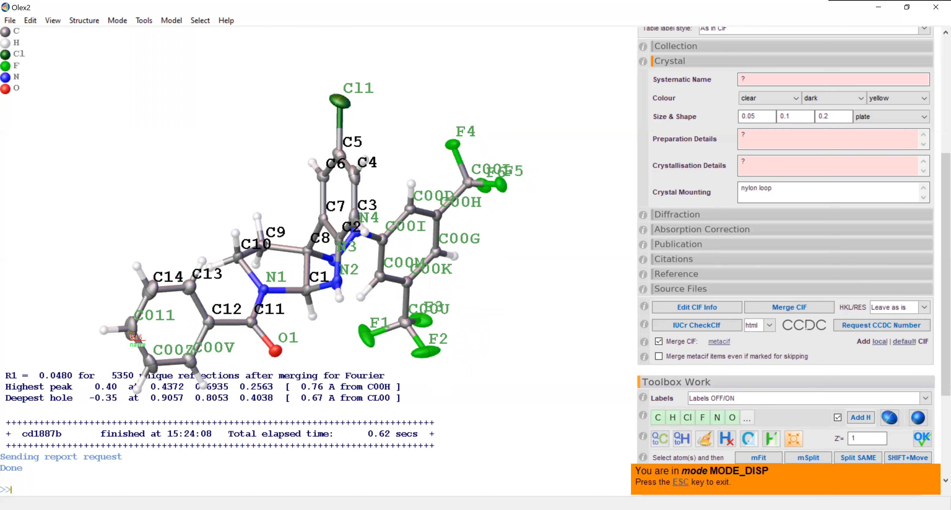
left_click(131, 328)
left_click(150, 363)
left_click(191, 360)
- Number the bis-CF3 ring carbons C18 to C23 in order around the ring, starting at the one bonded to N4
left_click_drag(260, 353, 313, 319)
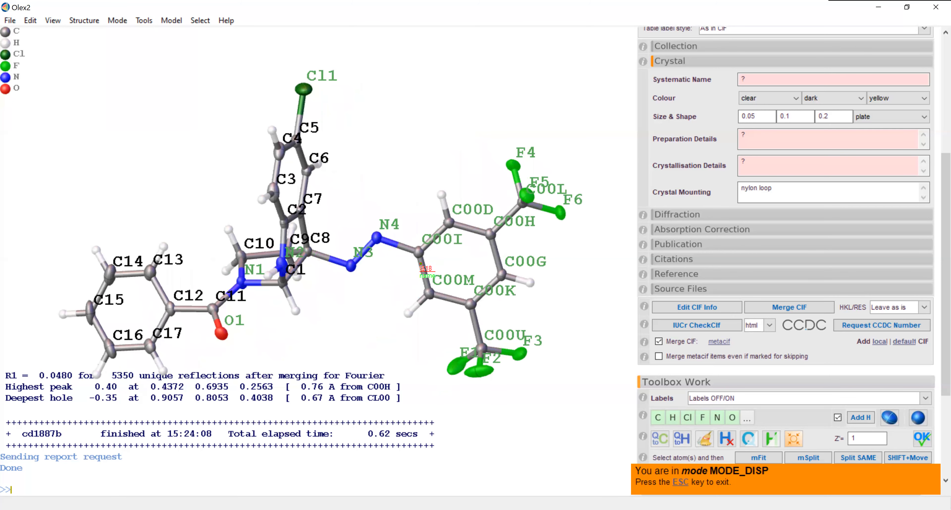
left_click(420, 252)
left_click(430, 287)
left_click(470, 304)
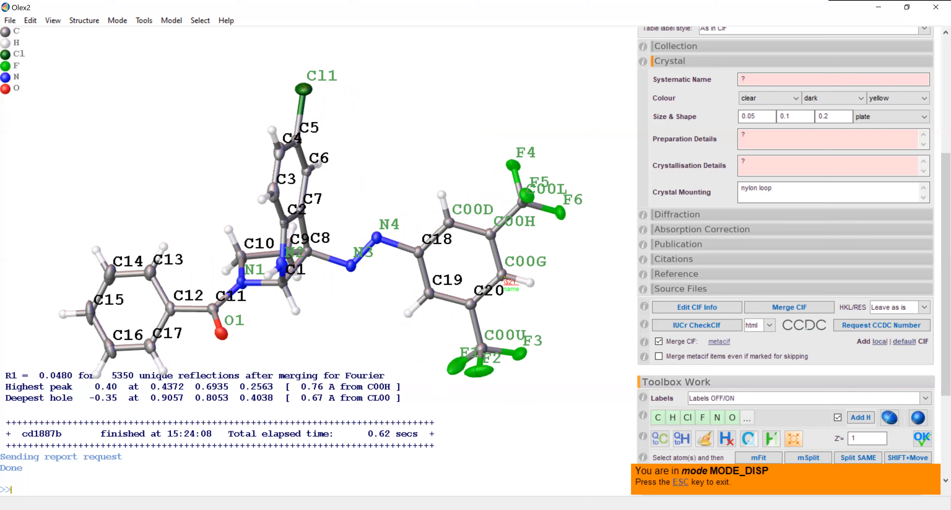
left_click(503, 277)
left_click(491, 236)
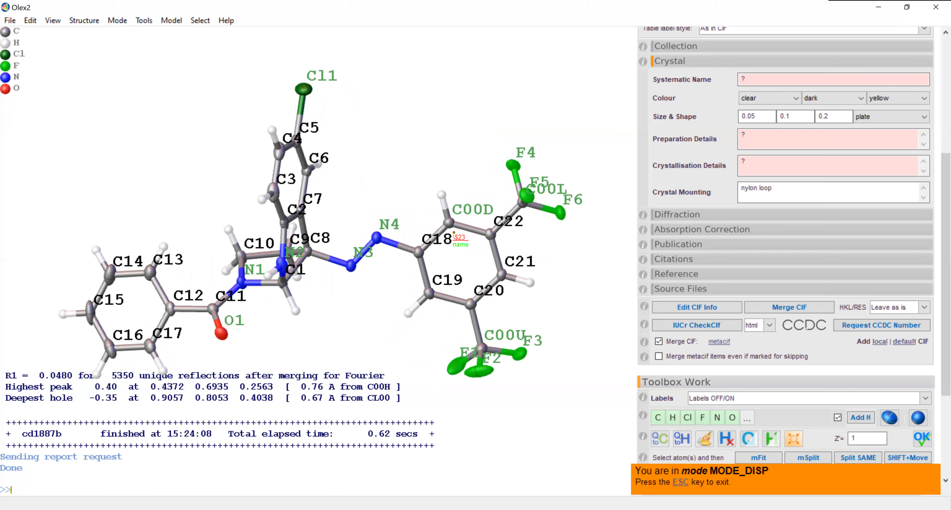
left_click(449, 223)
- Name the lower CF3 carbon C24 and the upper one C27, and leave the naming mode
left_click(481, 348)
left_click(524, 206)
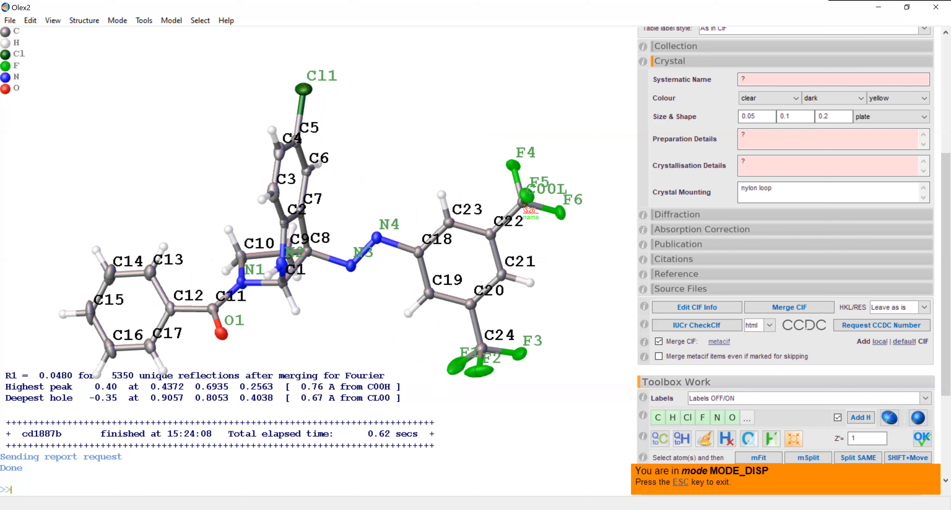
left_click(524, 207)
left_click(524, 208)
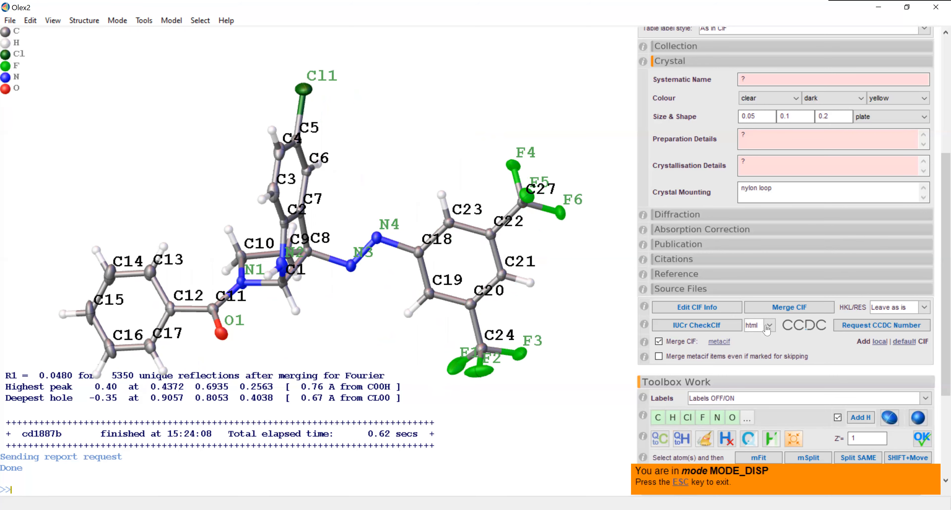
left_click(679, 482)
- Refine the structure again with the new atom names and hide the residual Q peaks
scroll(937, 193, "up", 5)
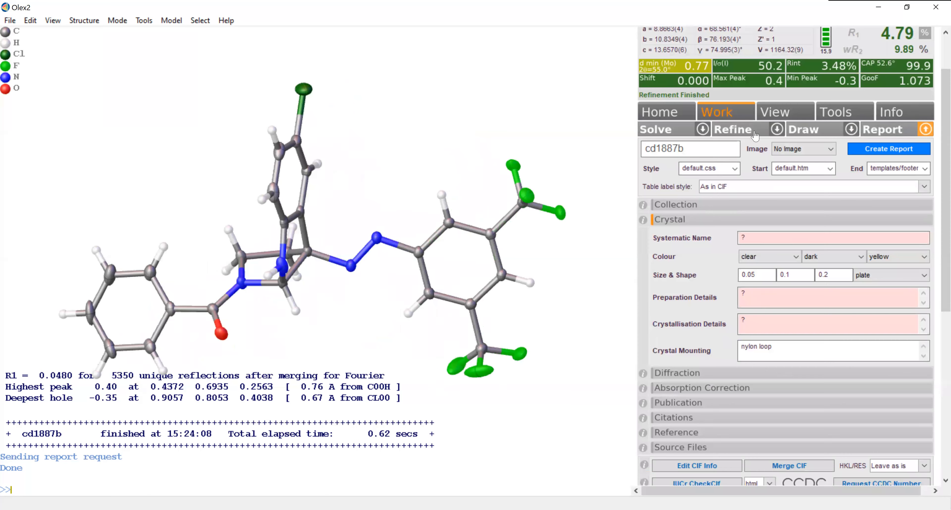
left_click(755, 136)
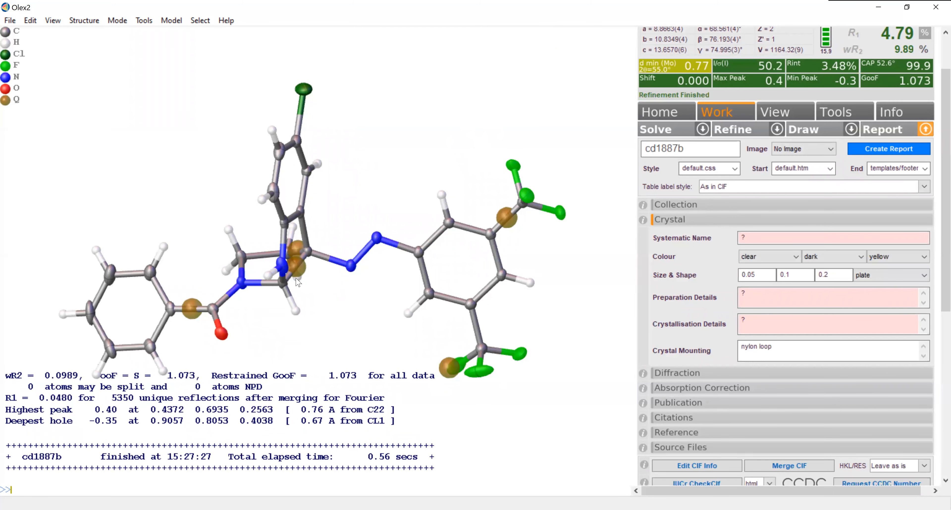
mouse_move(299, 283)
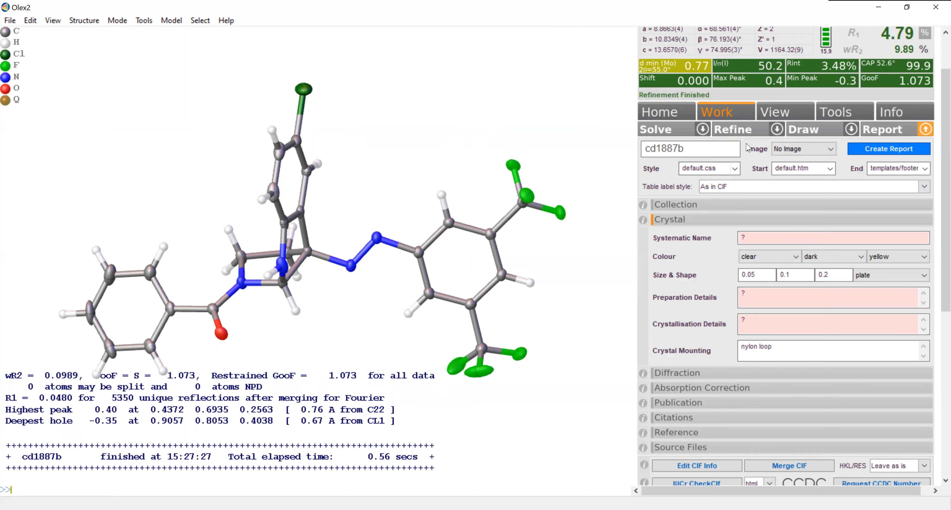
- Orient the molecule with its ring systems spread apart for drawing, and view the label colour settings without changing them
left_click_drag(334, 270, 315, 210)
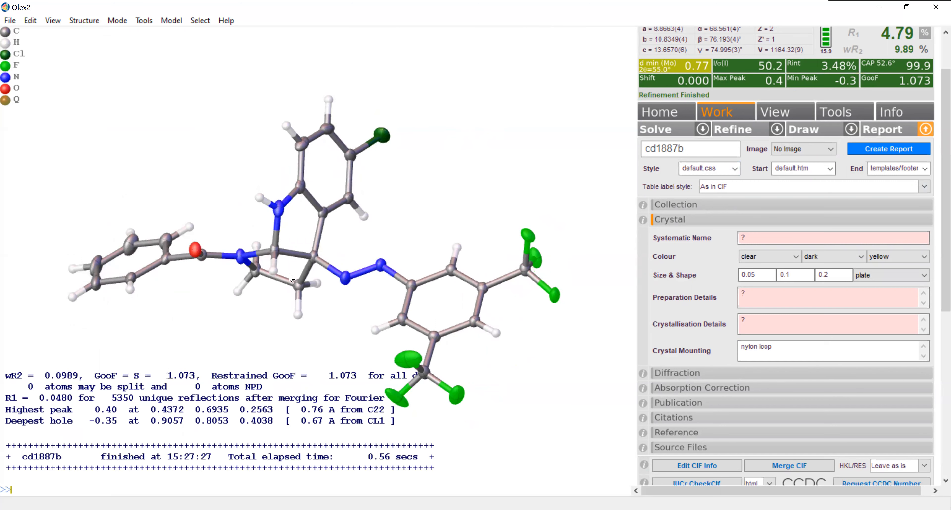
left_click_drag(290, 299, 294, 301)
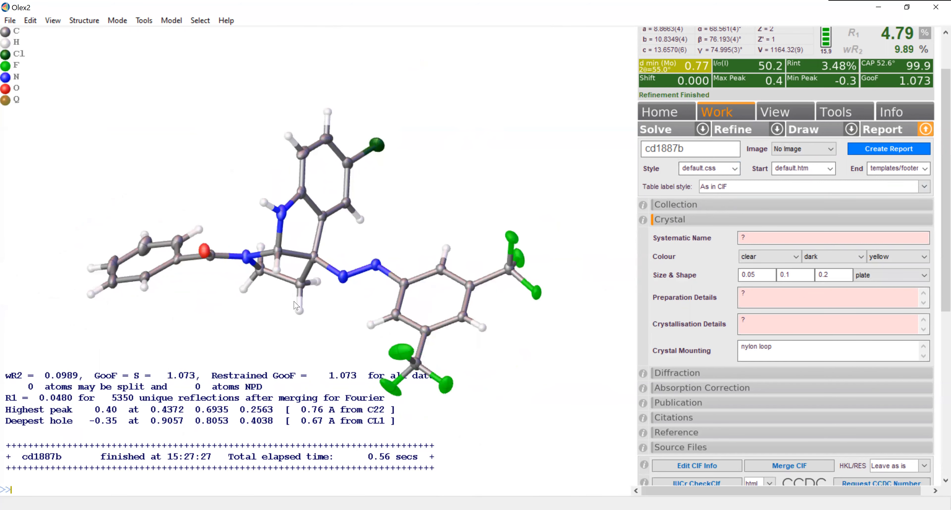
left_click(848, 135)
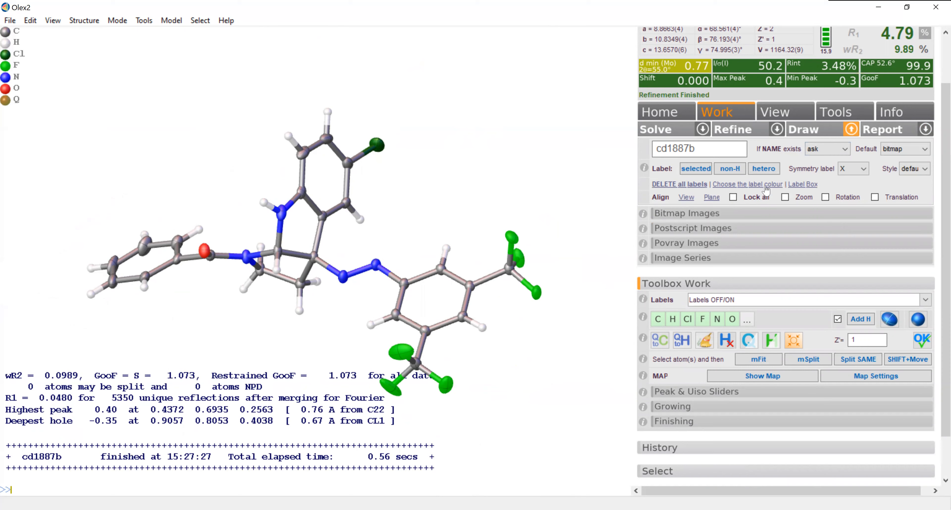
left_click(767, 186)
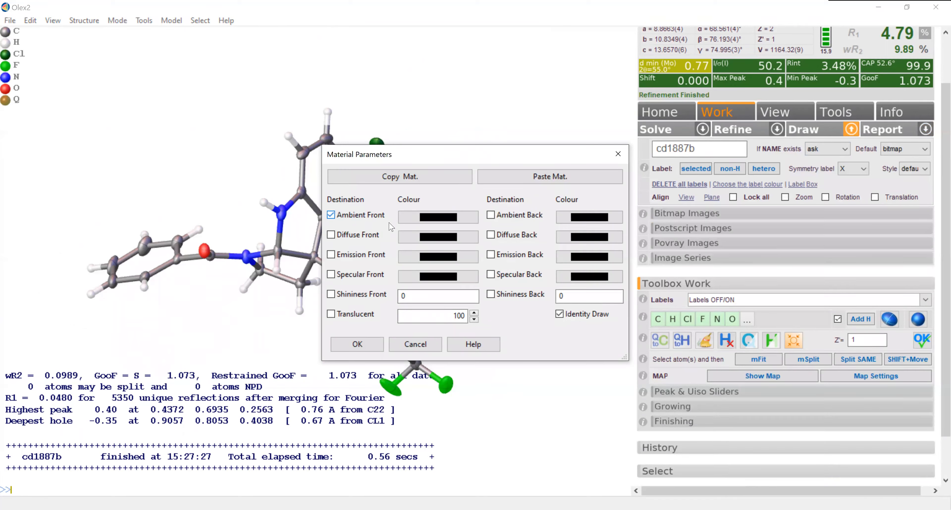
left_click(421, 350)
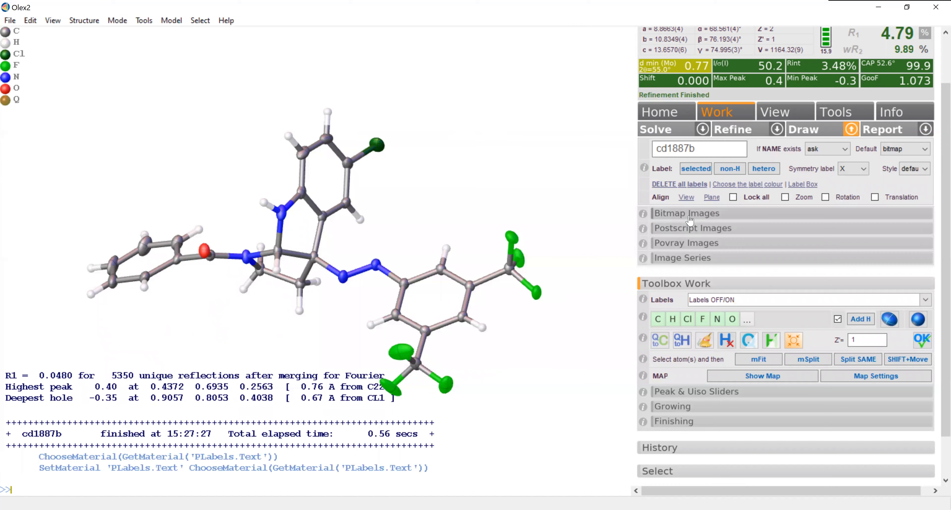
- Set the Olex2 atom label font size to 16 and add labels to all non-hydrogen atoms
left_click(670, 218)
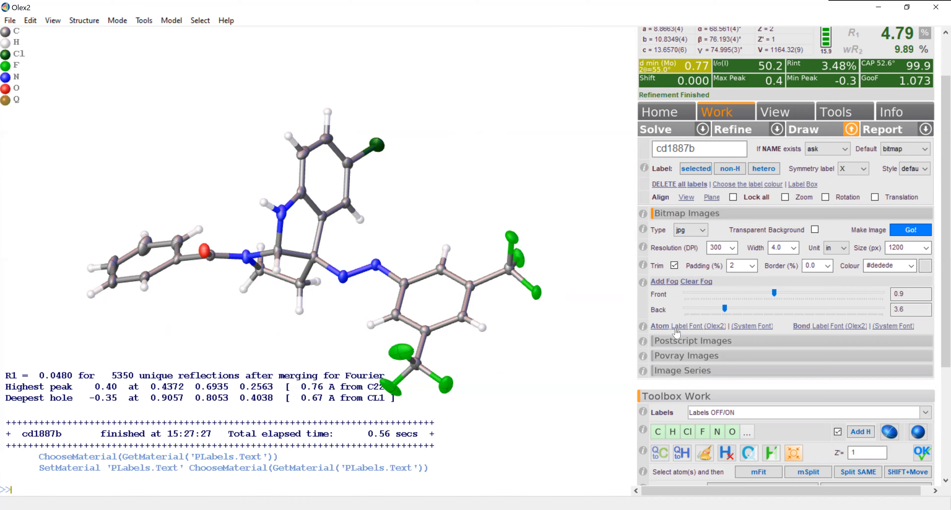
left_click(698, 328)
left_click(417, 255)
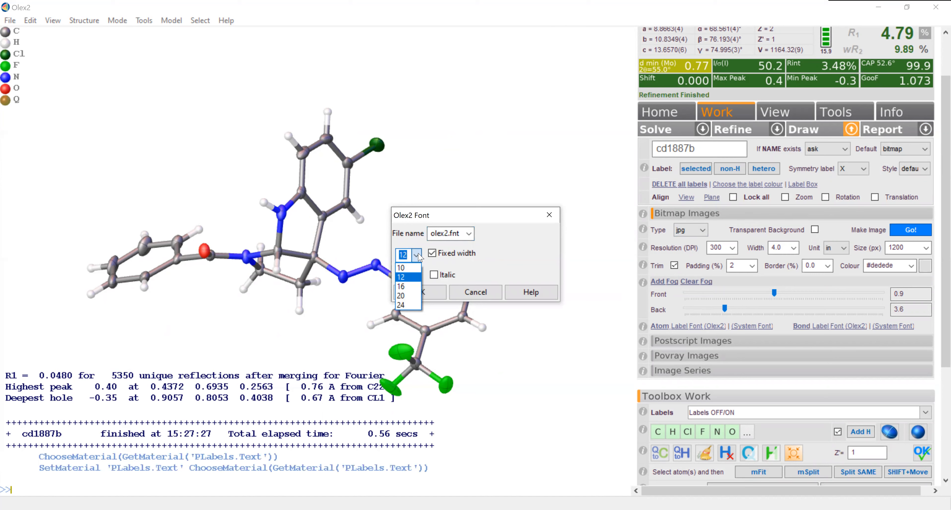
left_click(410, 287)
left_click(420, 292)
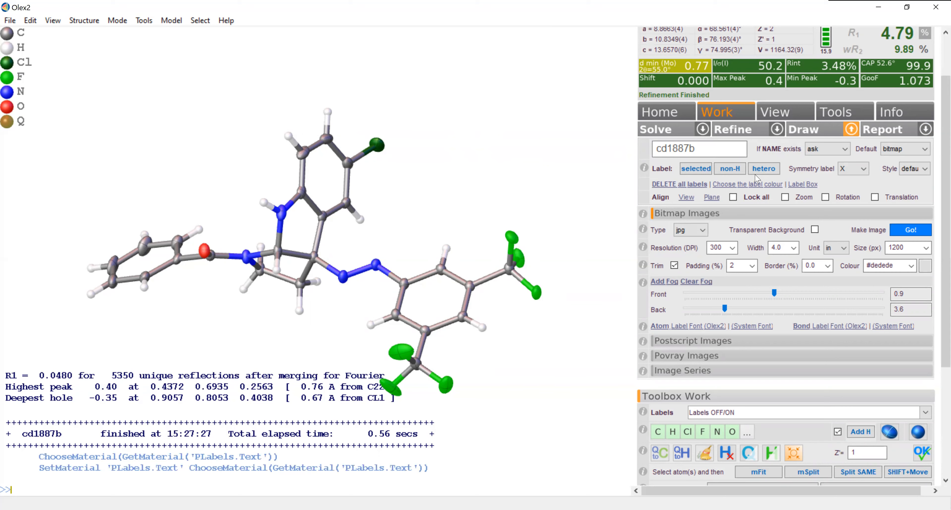
left_click(733, 172)
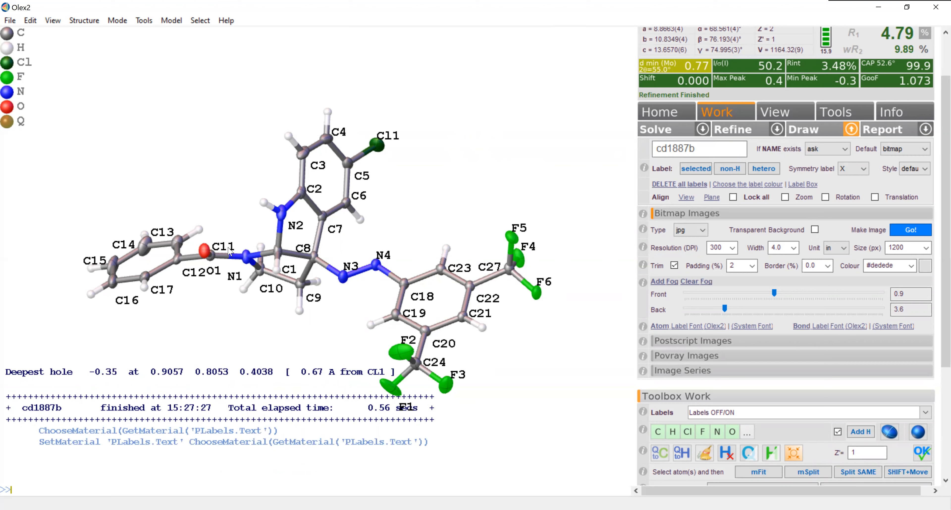
- Reposition the labels around the phenyl ring and carbonyl group, including C11, C12, C14, C15, C16 and O1, clear of the atoms and bonds
left_click_drag(229, 248, 229, 243)
left_click_drag(226, 238, 167, 232)
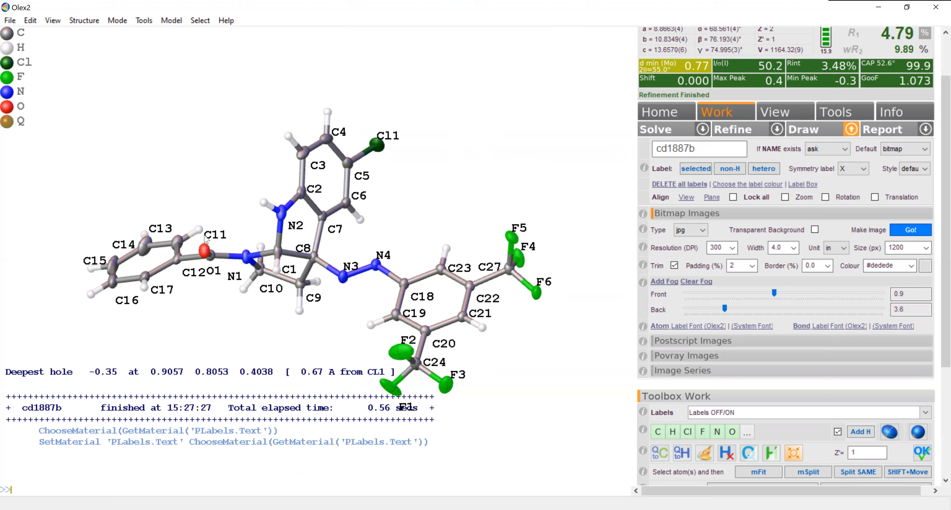
left_click_drag(194, 273, 179, 273)
left_click_drag(130, 246, 104, 252)
left_click_drag(124, 302, 110, 300)
left_click_drag(212, 272, 203, 279)
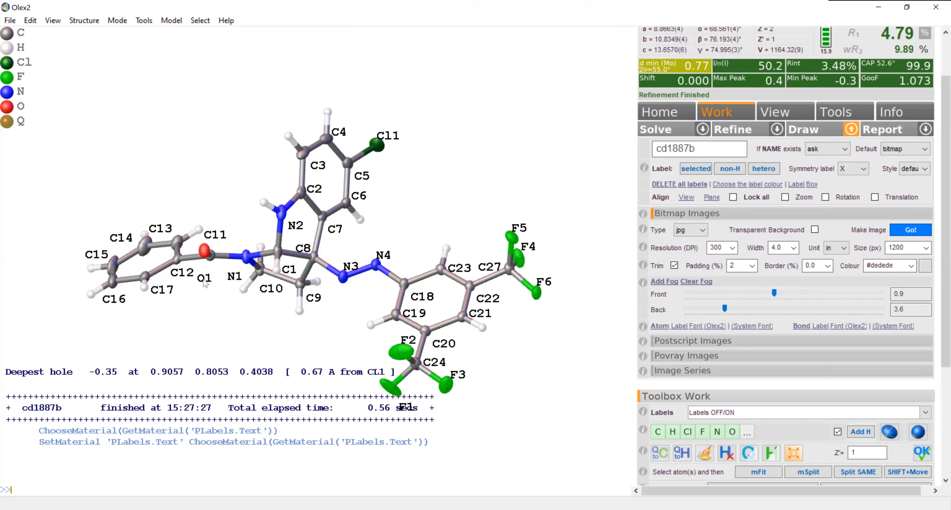